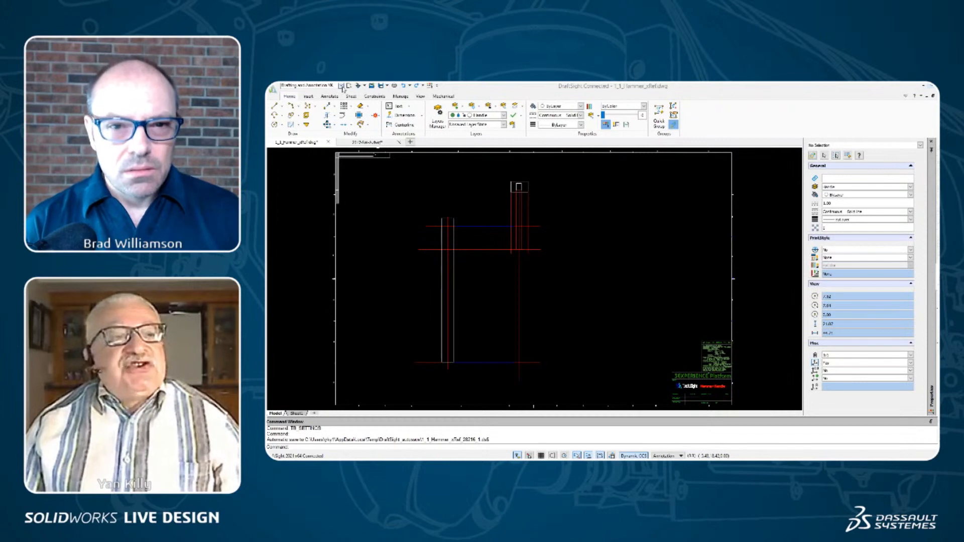
Step: Switch the interface to the Classic workspace
click(342, 86)
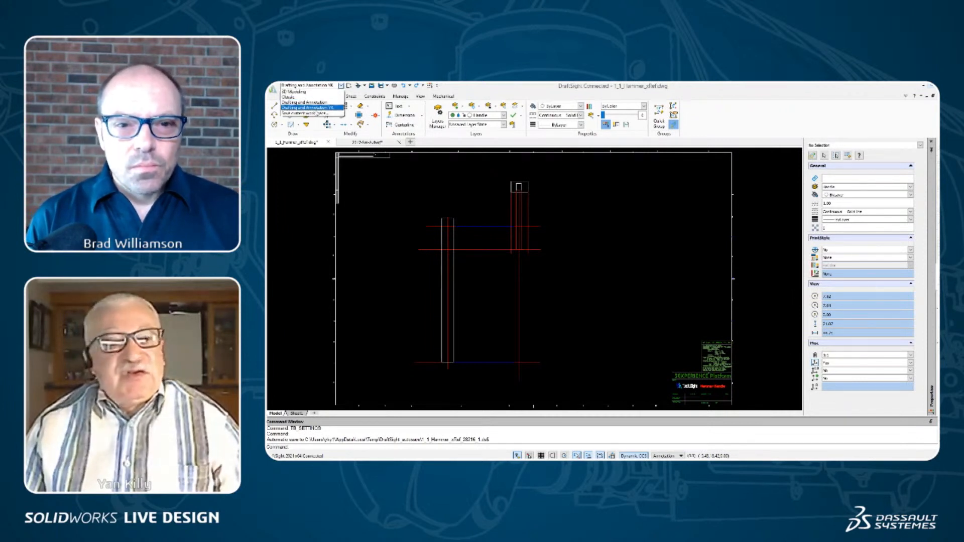
click(289, 96)
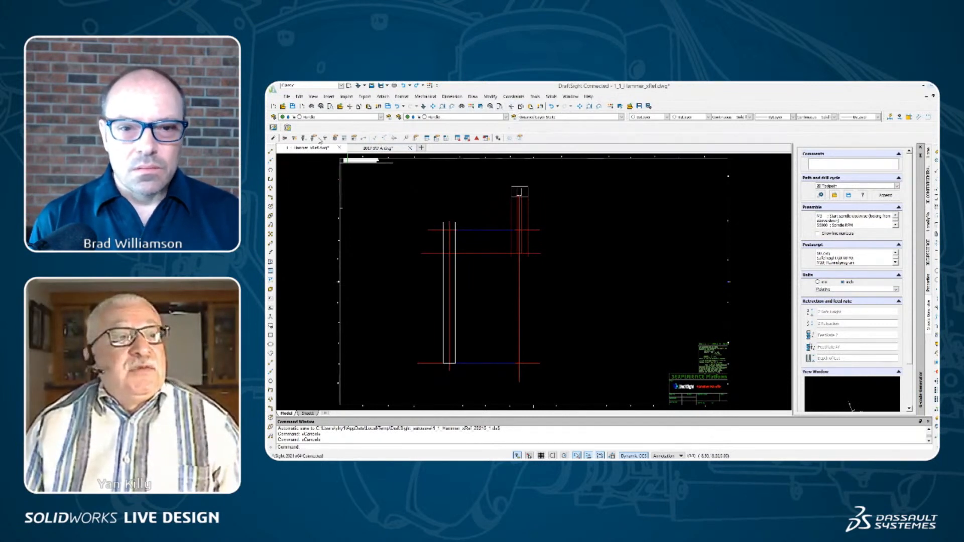
click(341, 86)
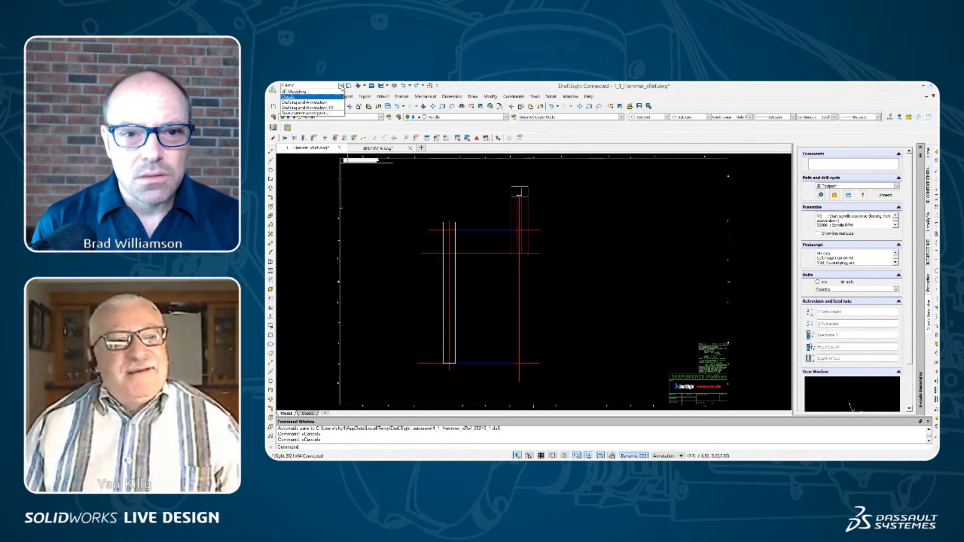
click(342, 88)
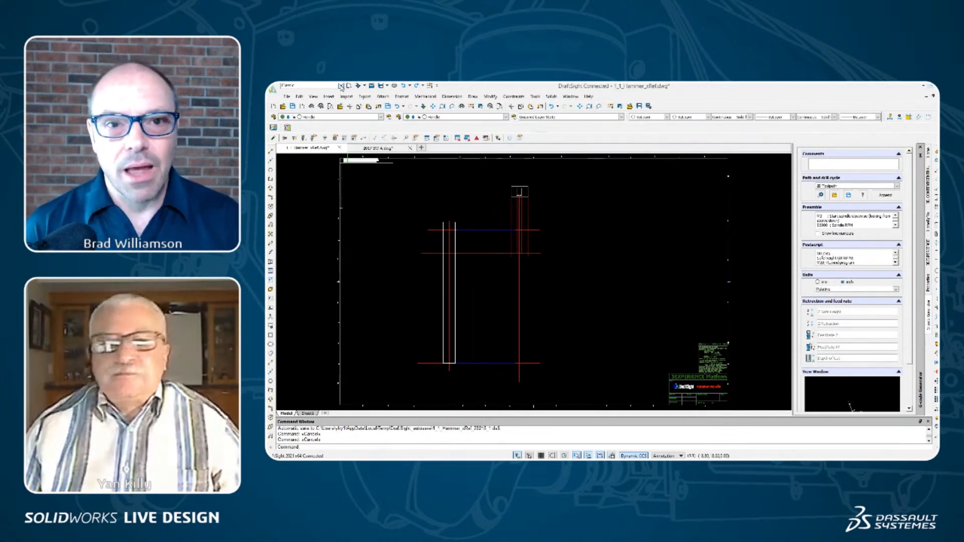
click(455, 96)
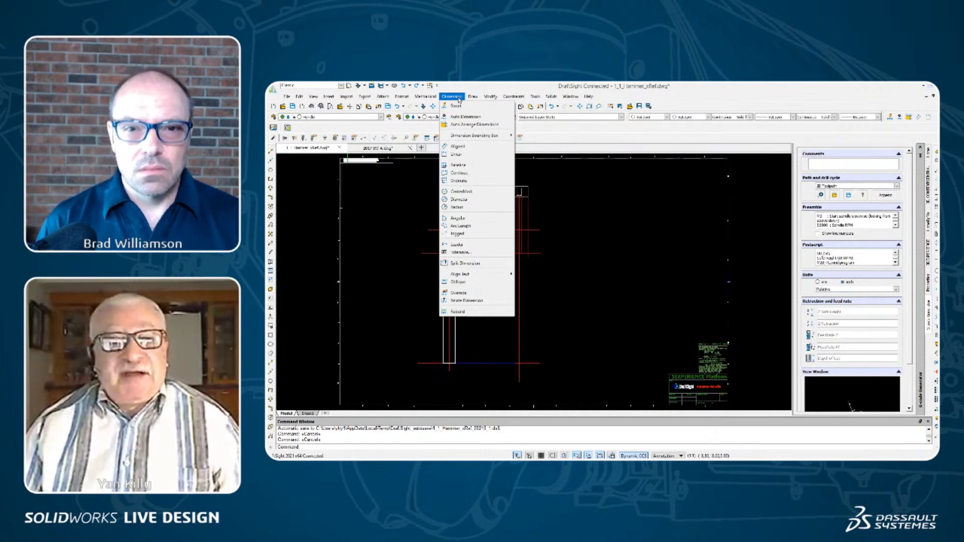
mouse_move(329, 97)
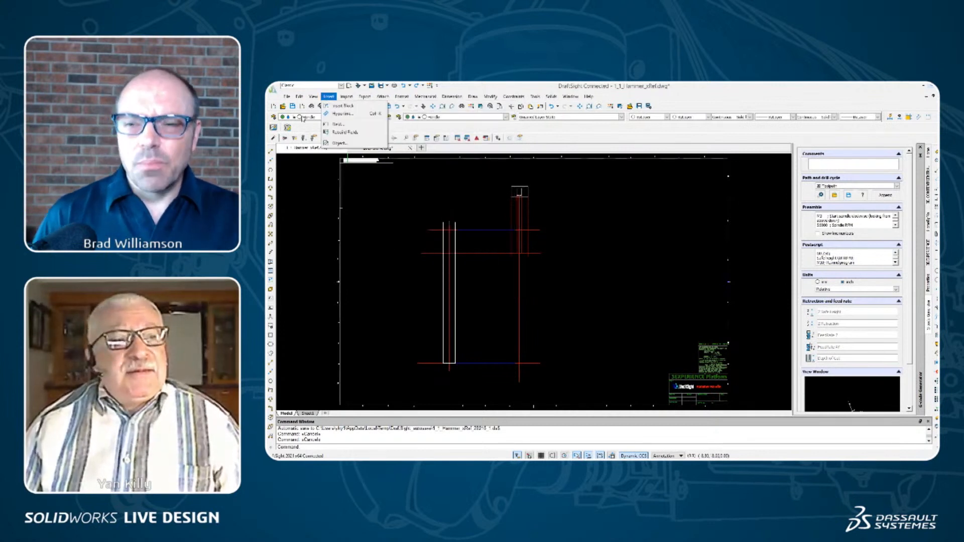
click(391, 197)
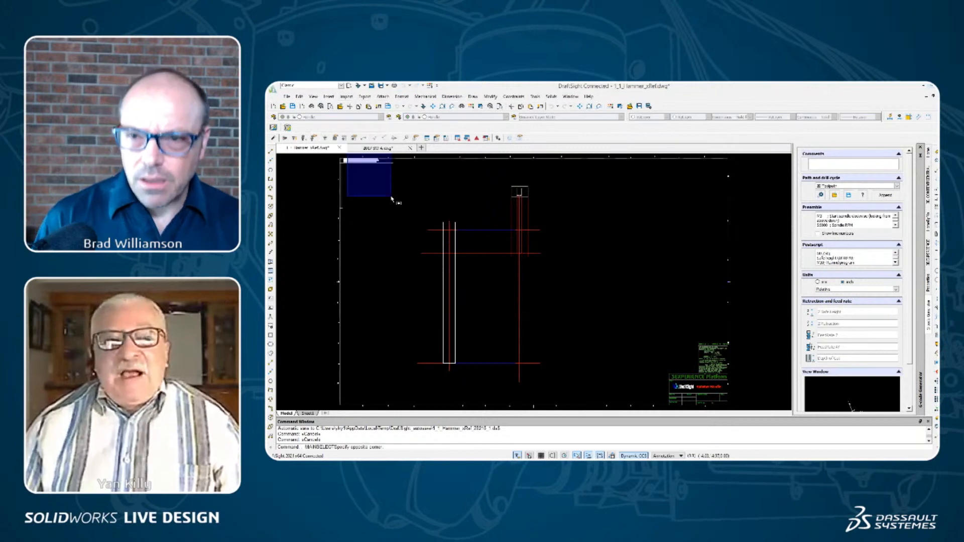
key(Escape)
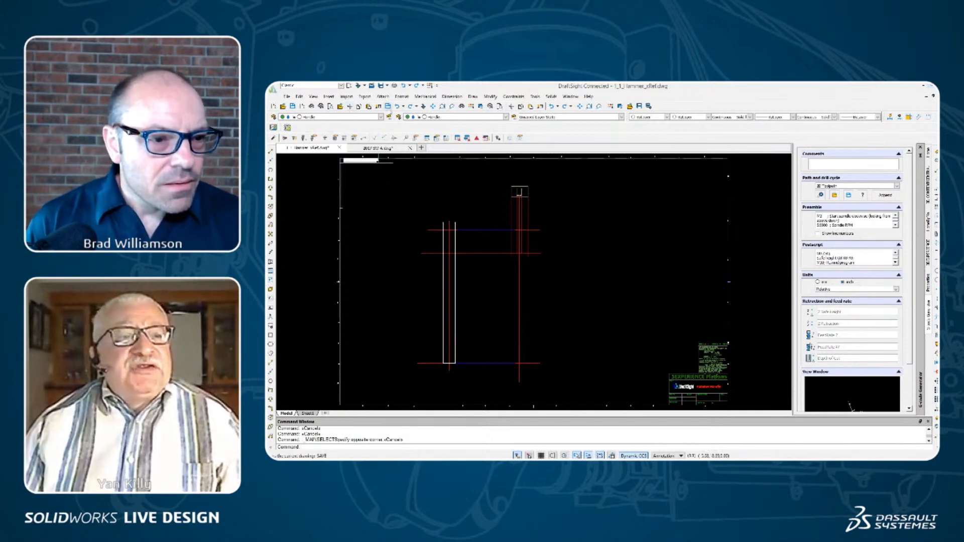
click(401, 97)
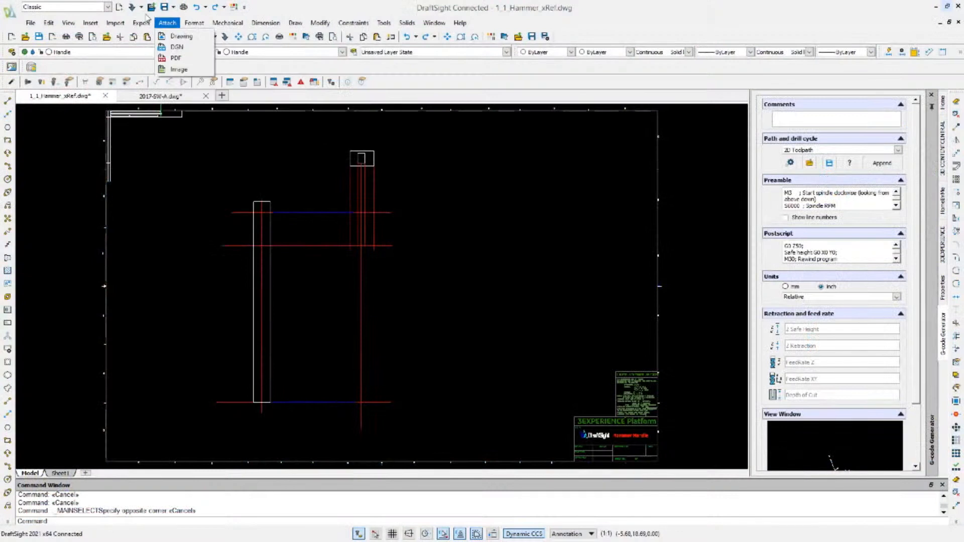
Step: Switch the interface to the Drafting and Annotation YK workspace
click(107, 7)
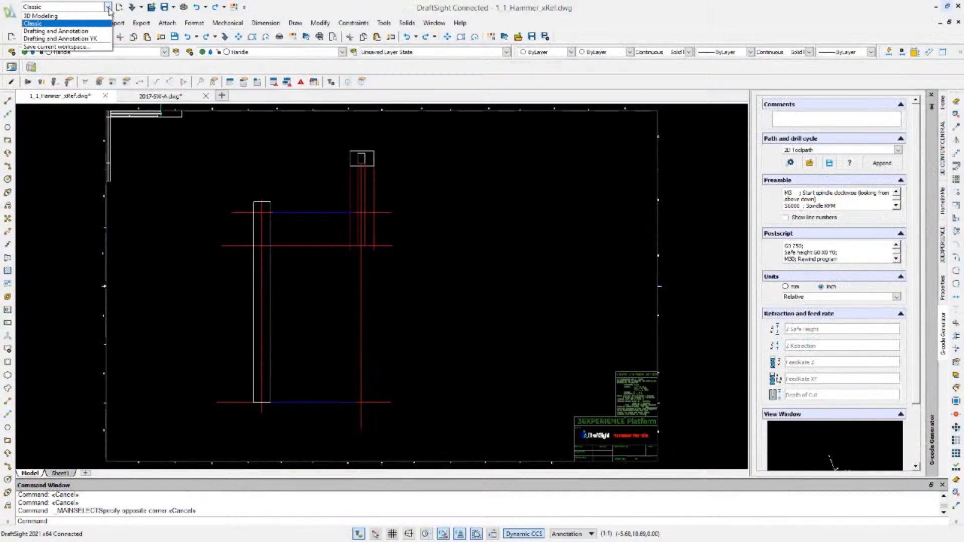
click(93, 40)
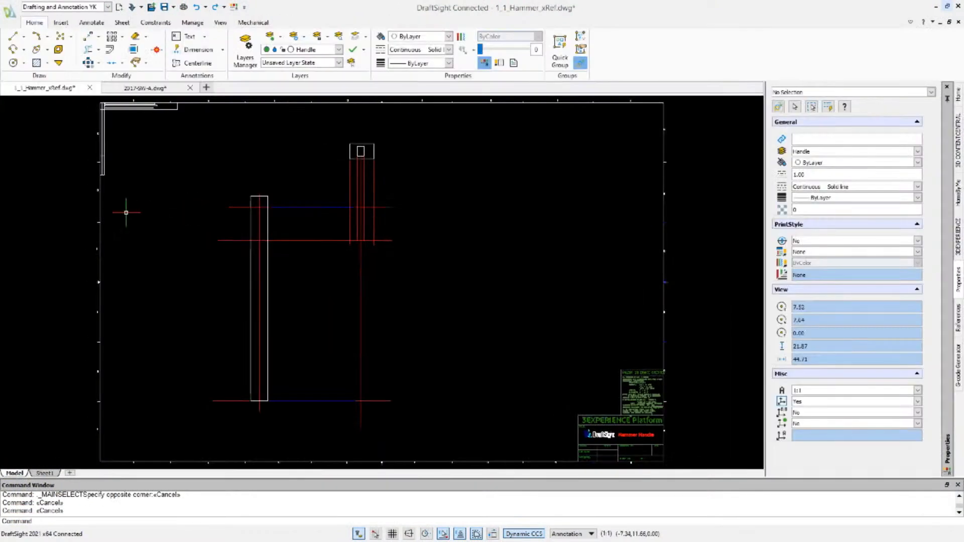
click(25, 37)
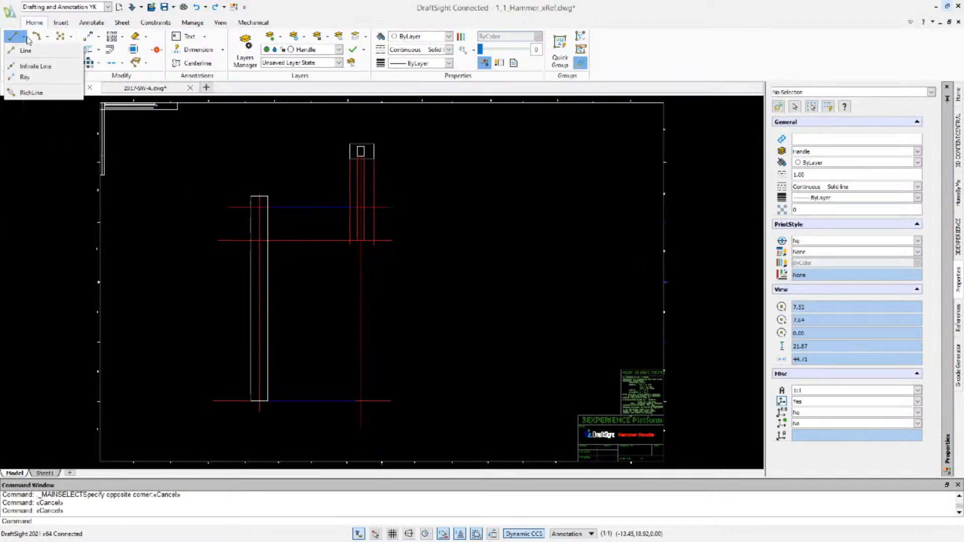
click(27, 37)
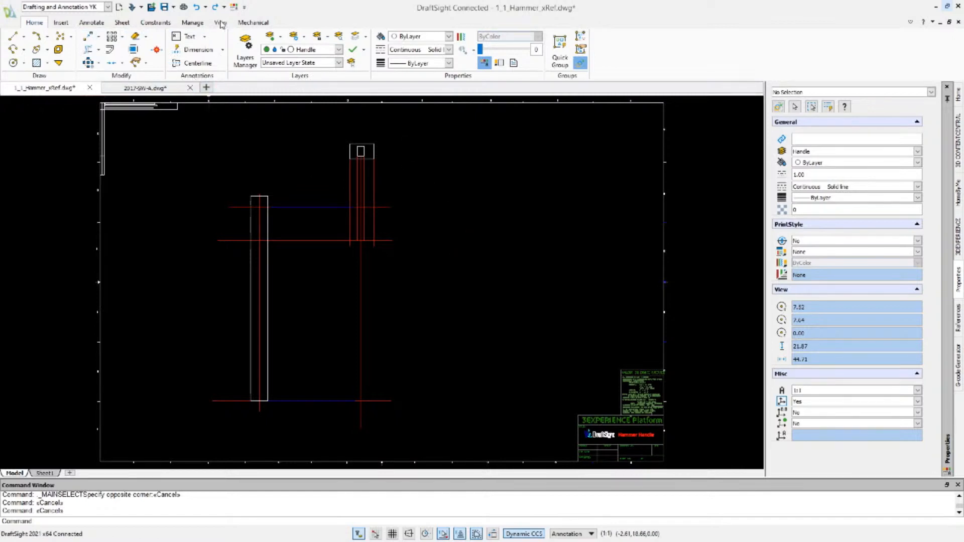
Step: Try out the mouse gesture wheel in the empty drawing area, running Zoom Fit from it
click(192, 22)
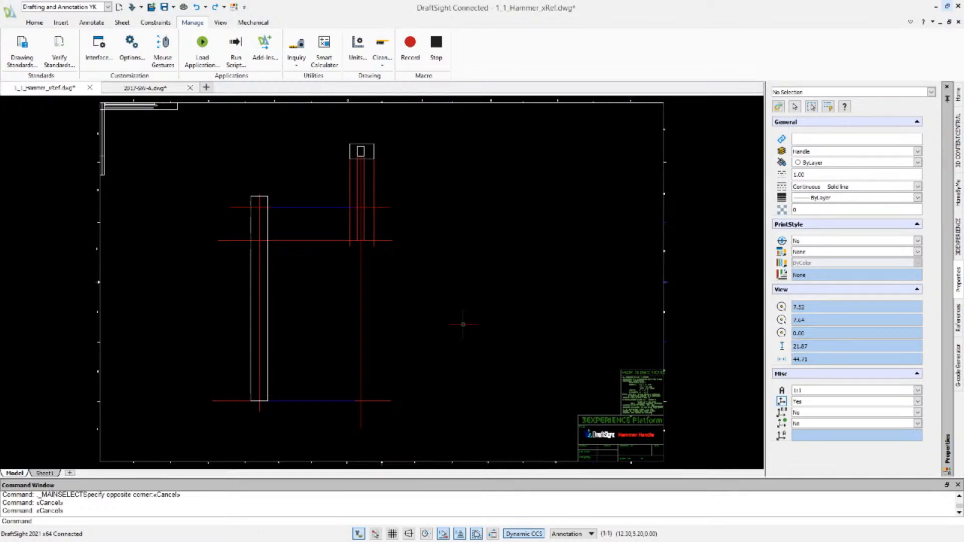
right_drag(447, 251, 442, 211)
mouse_move(496, 254)
right_down()
mouse_move(479, 236)
mouse_move(501, 220)
right_up()
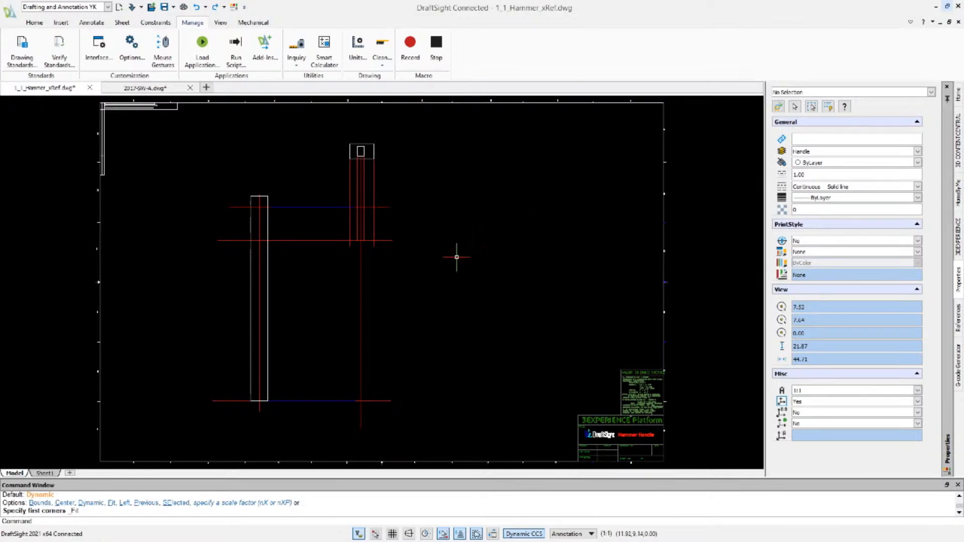
mouse_move(457, 257)
right_down()
mouse_move(473, 258)
mouse_move(447, 270)
mouse_move(461, 267)
right_up()
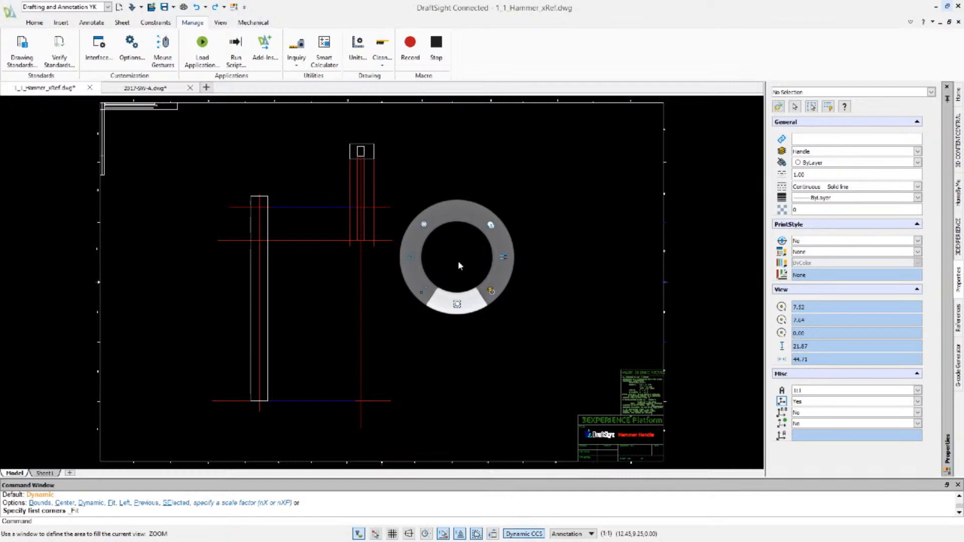
right_drag(457, 260, 457, 260)
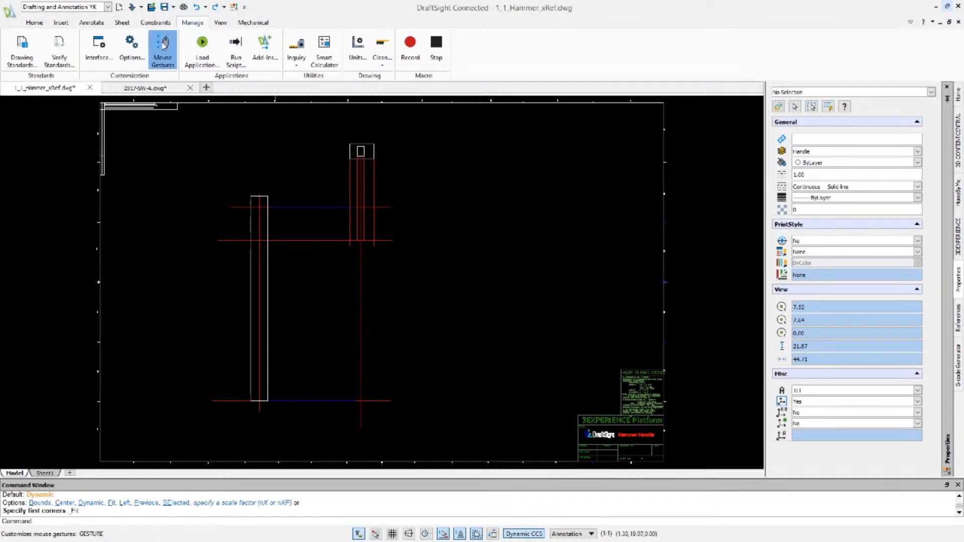
Step: Open the mouse gesture settings and review only the commands that already have a gesture assigned
click(163, 50)
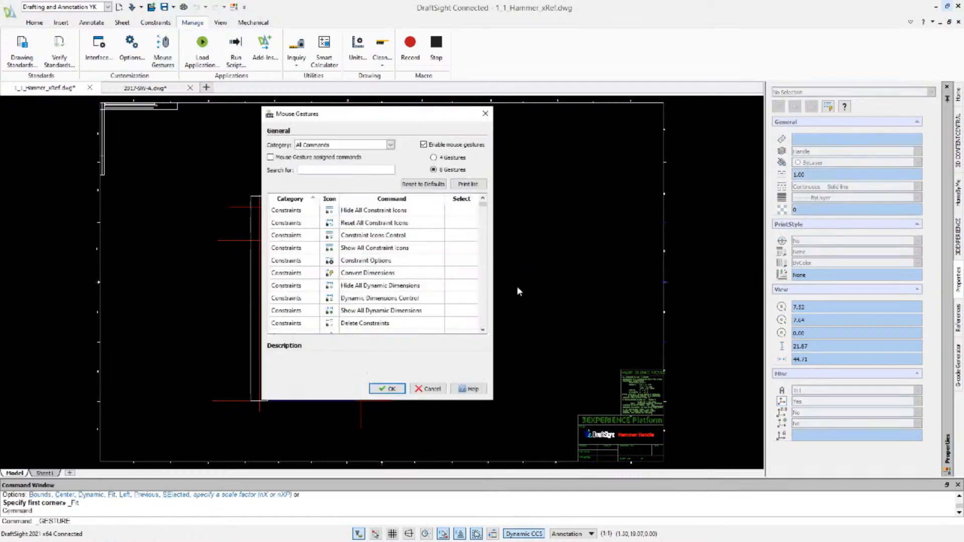
click(271, 157)
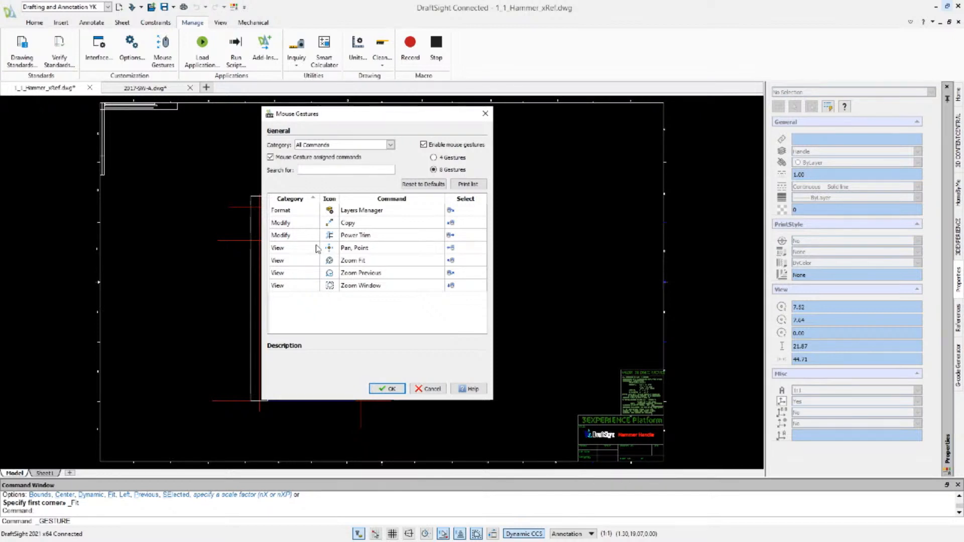
click(270, 158)
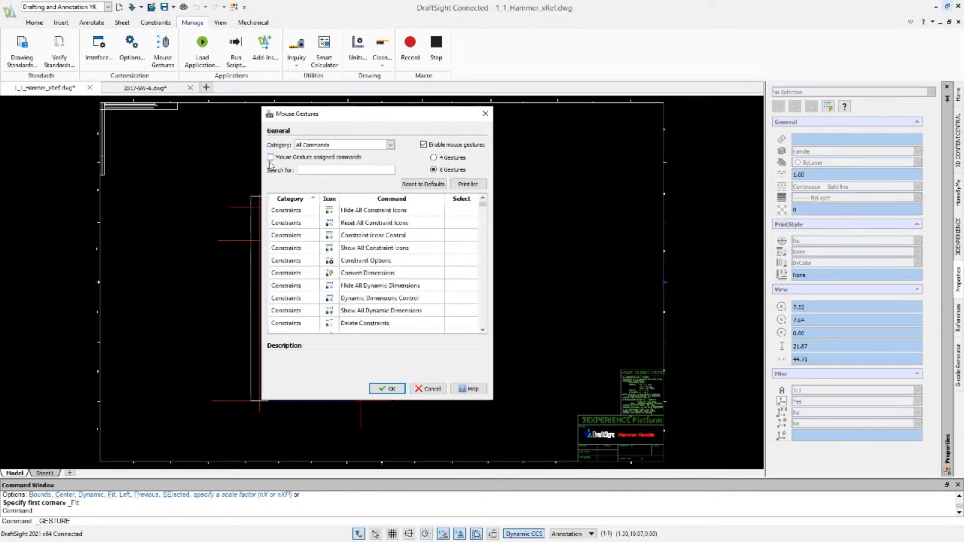
Step: Find the Spline command by filtering for "spli", assign it the first listed gesture direction, and check the gesture wheel
click(332, 169)
text(spl)
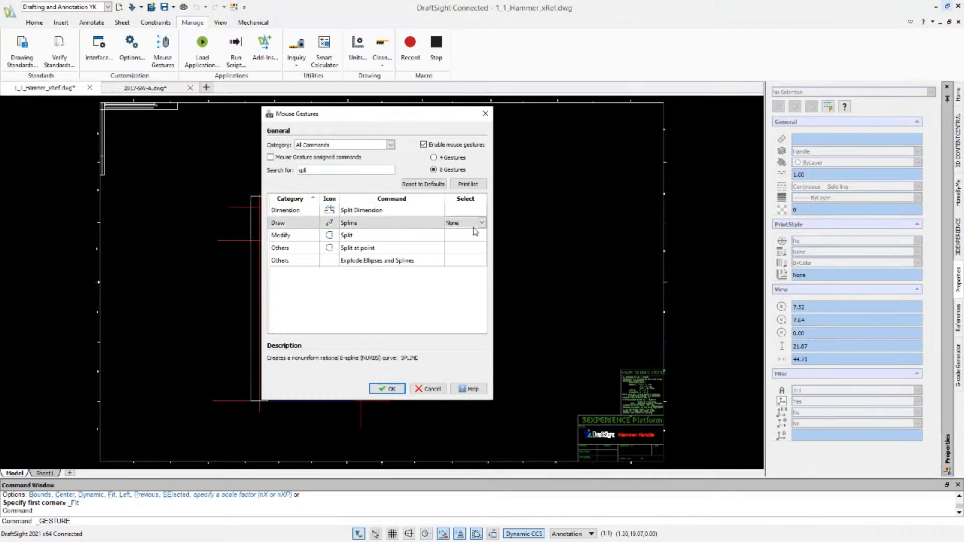
click(479, 226)
click(481, 224)
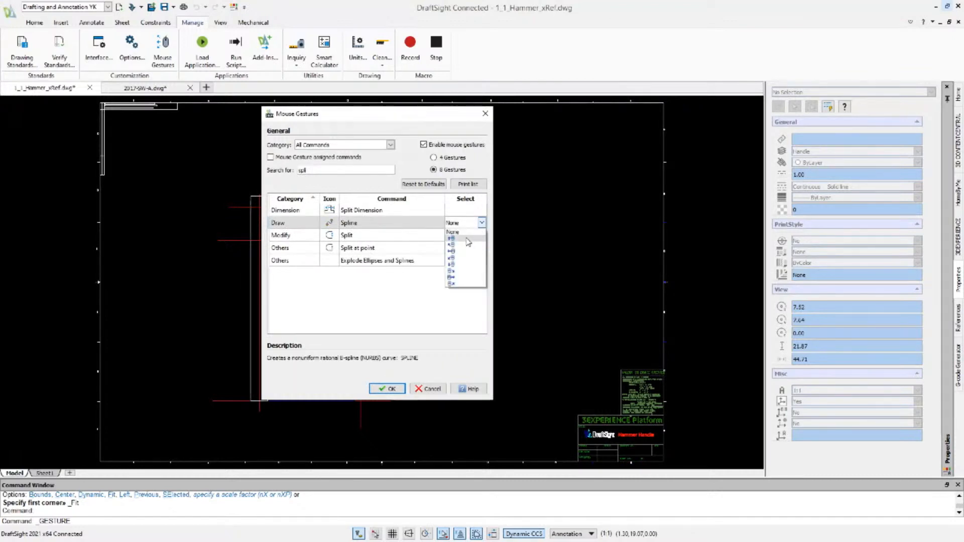
click(468, 240)
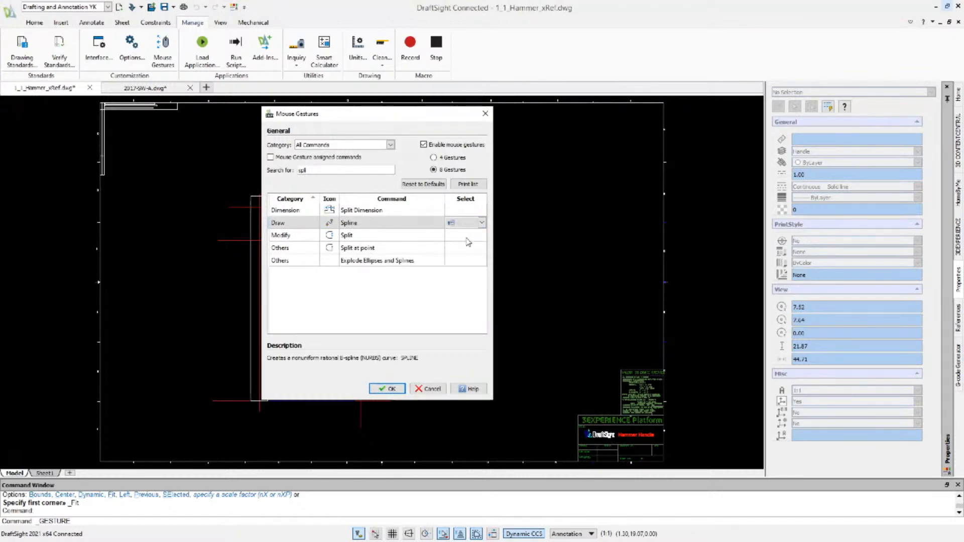
click(391, 389)
mouse_move(516, 261)
right_down()
mouse_move(526, 276)
mouse_move(519, 241)
mouse_move(524, 266)
mouse_move(522, 251)
right_up()
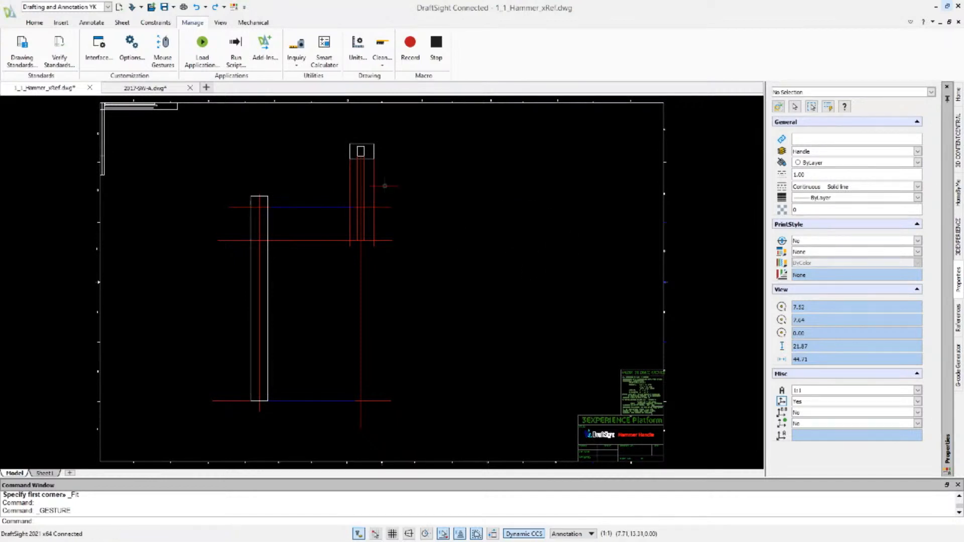
Step: View the drawing's layers in the Layers Manager and close it without changes
click(34, 23)
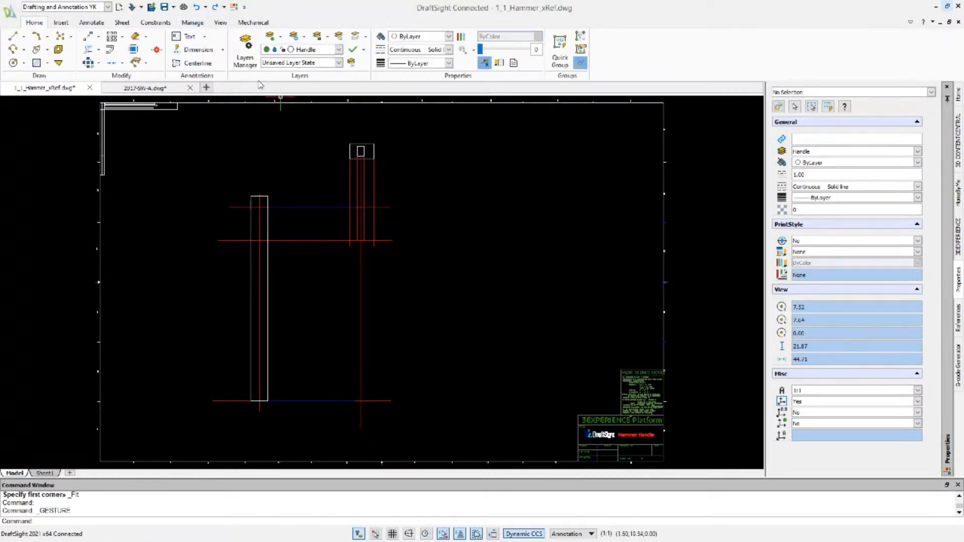
click(245, 50)
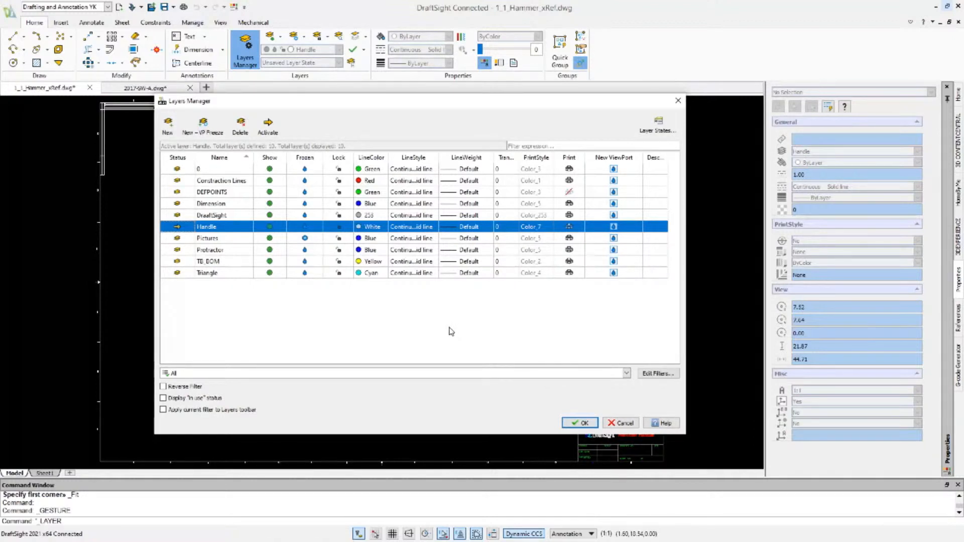
click(679, 100)
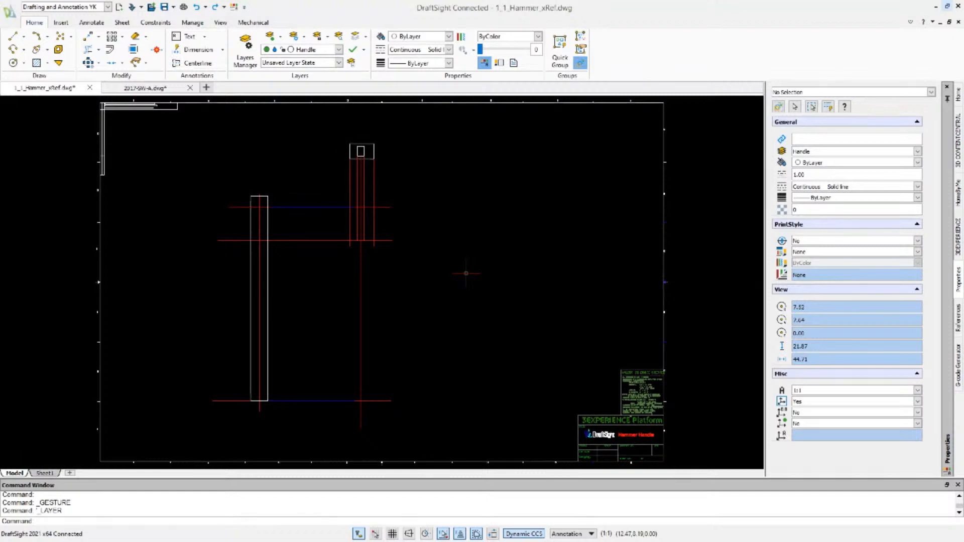
Step: Run the LAYER command from the command-line suggestions to show the layer list, and dismiss it
text(LA)
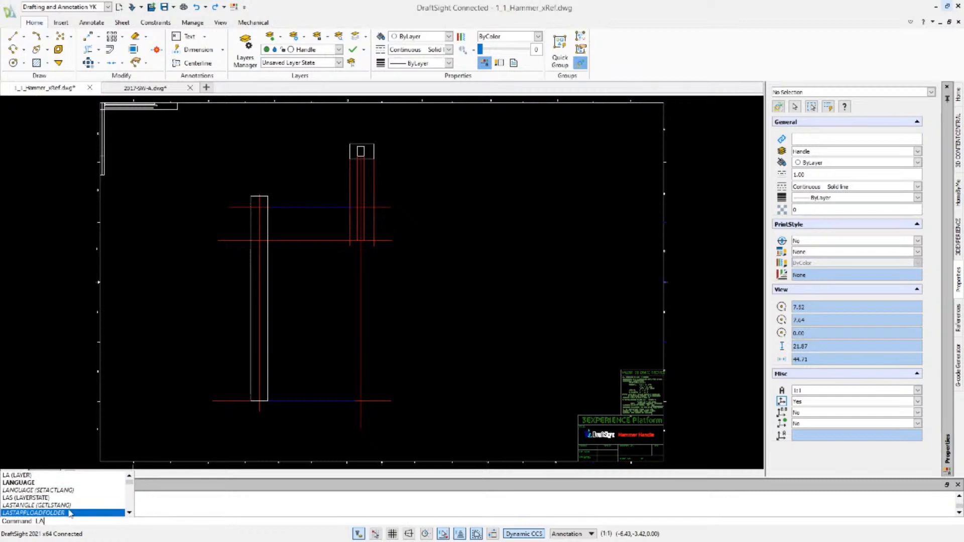
text(YCUR)
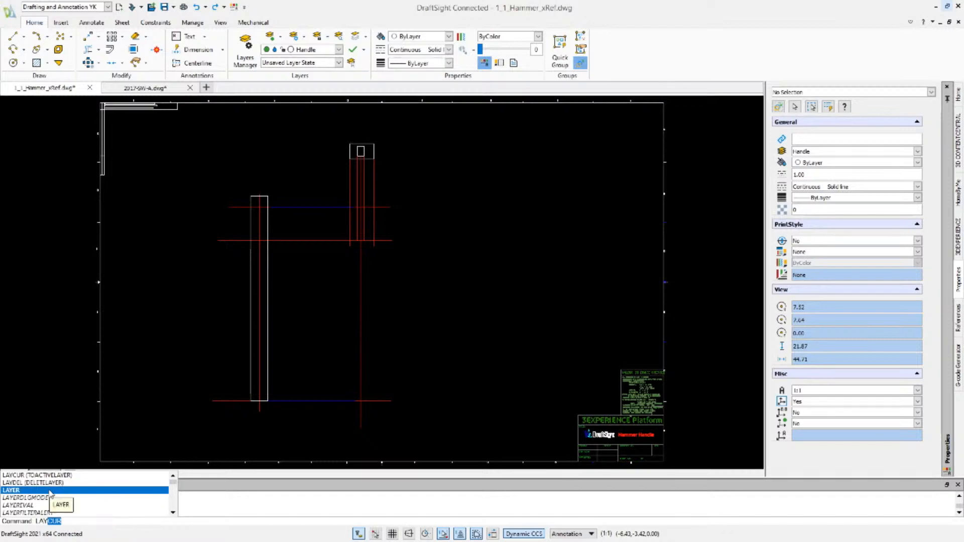
click(51, 491)
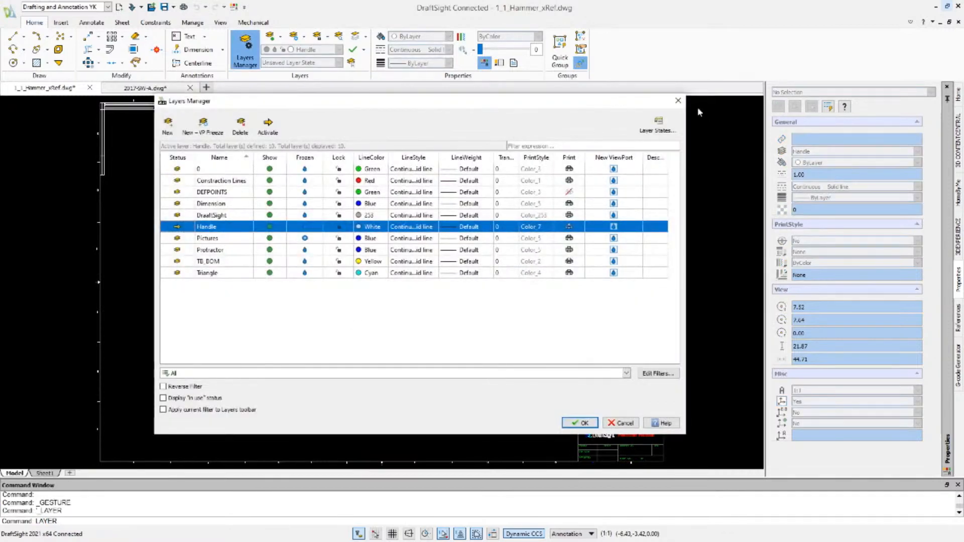
click(678, 101)
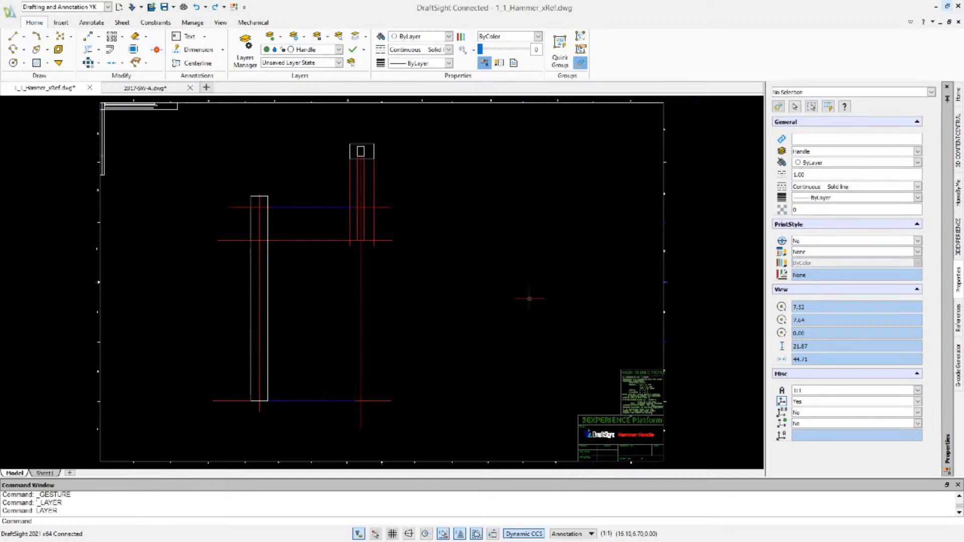
Step: Turn on Quick Input, bring up the command suggestions for "LA" at the cursor, and dismiss them
click(494, 535)
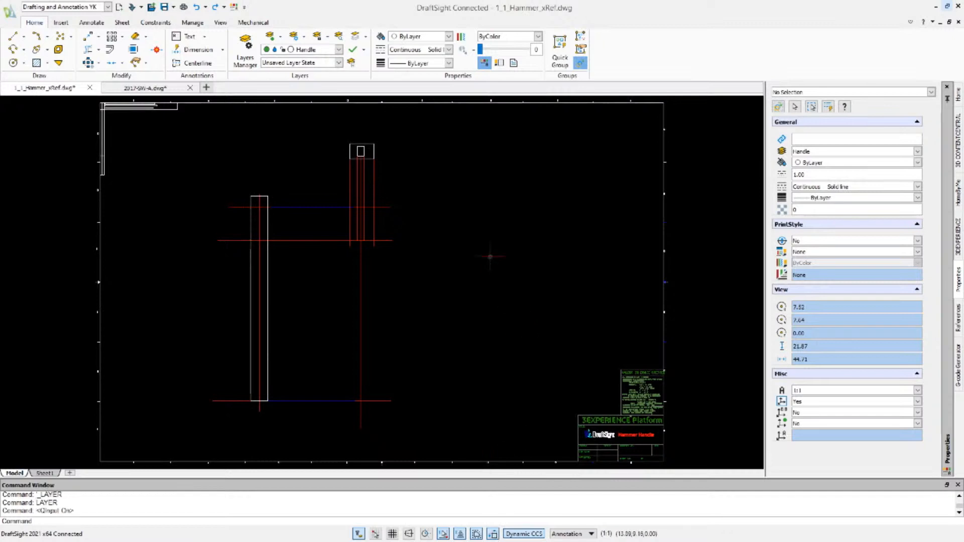
text(LA)
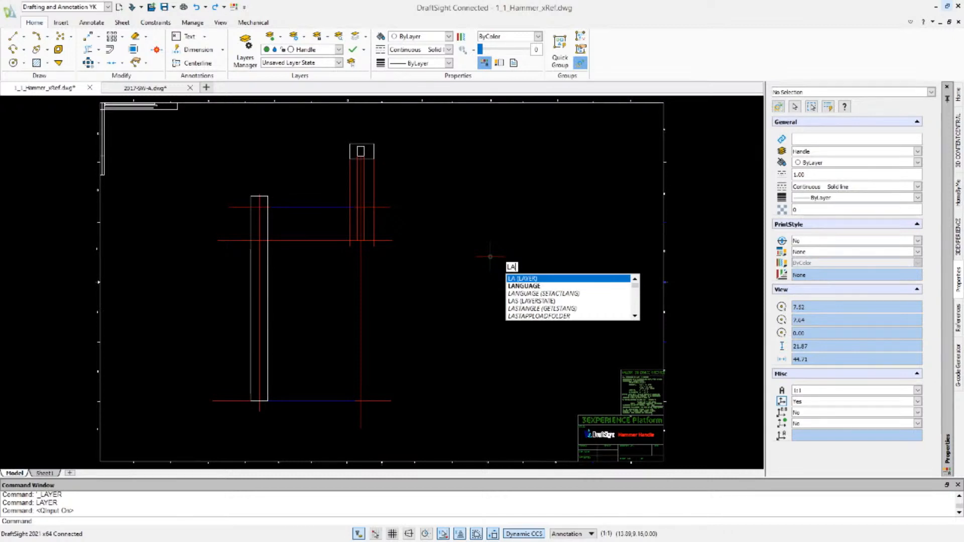
key(Escape)
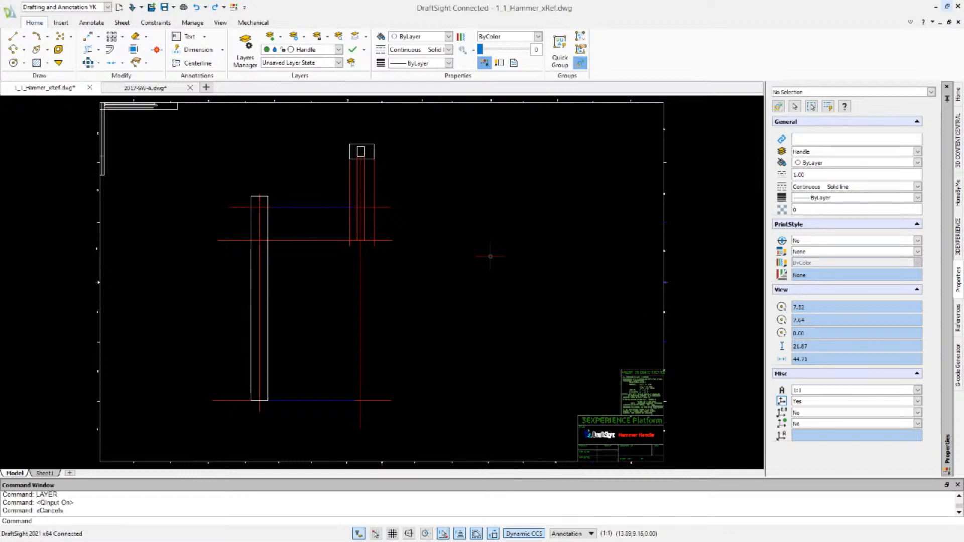
Step: Look up the PURGE alias in the command suggestions at the cursor and cancel it
text(PUrGE)
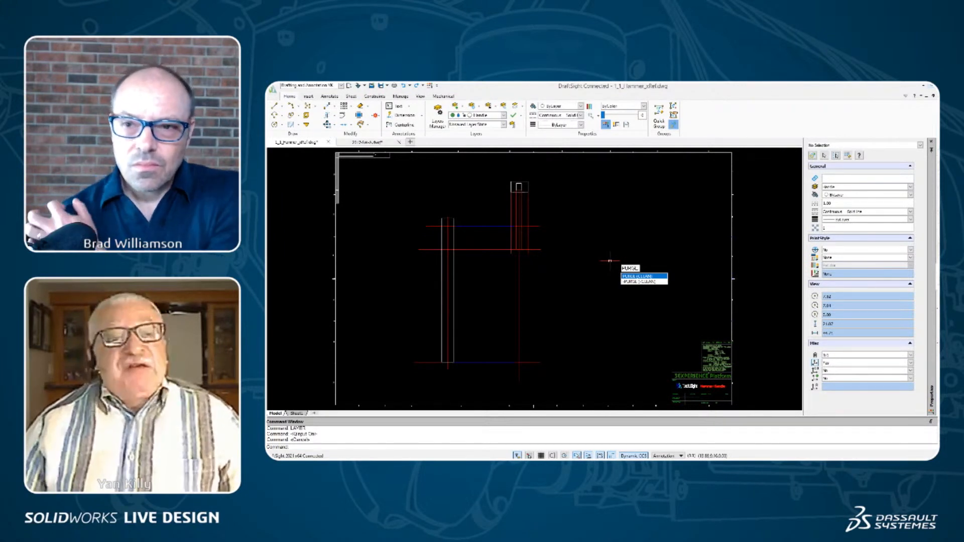
key(Return)
key(Escape)
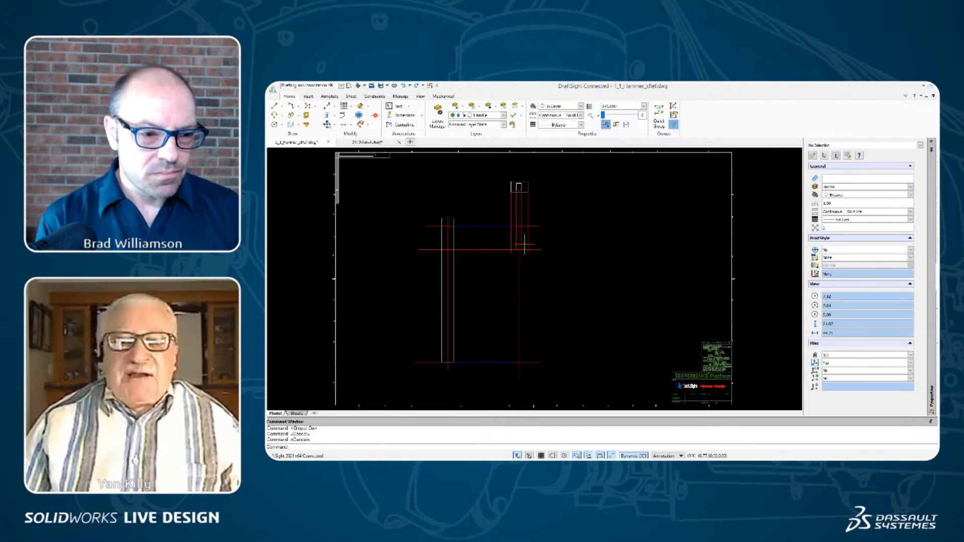
Step: Check the drawing's layer choices and assign dimension entities to the Dimension layer in the toolbox's predefined layering settings
click(911, 187)
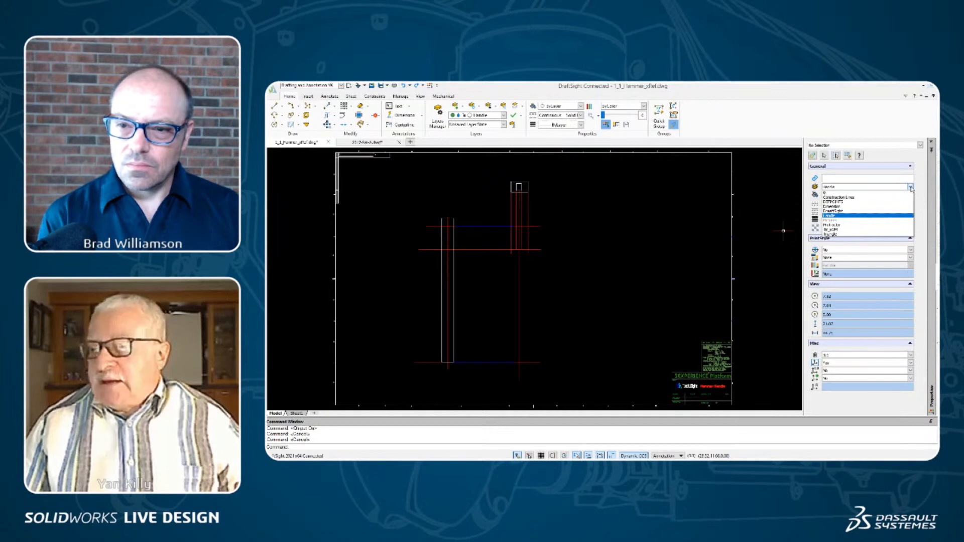
click(911, 188)
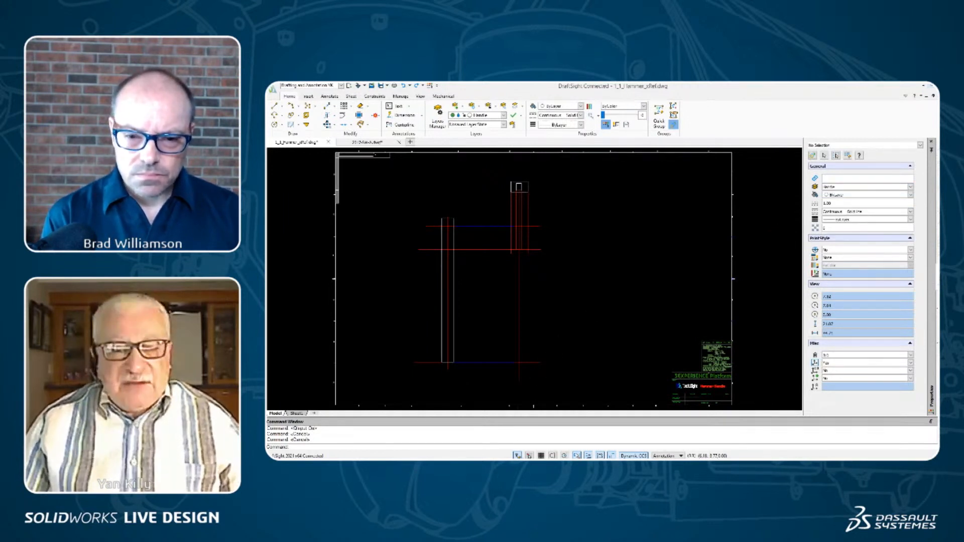
click(529, 455)
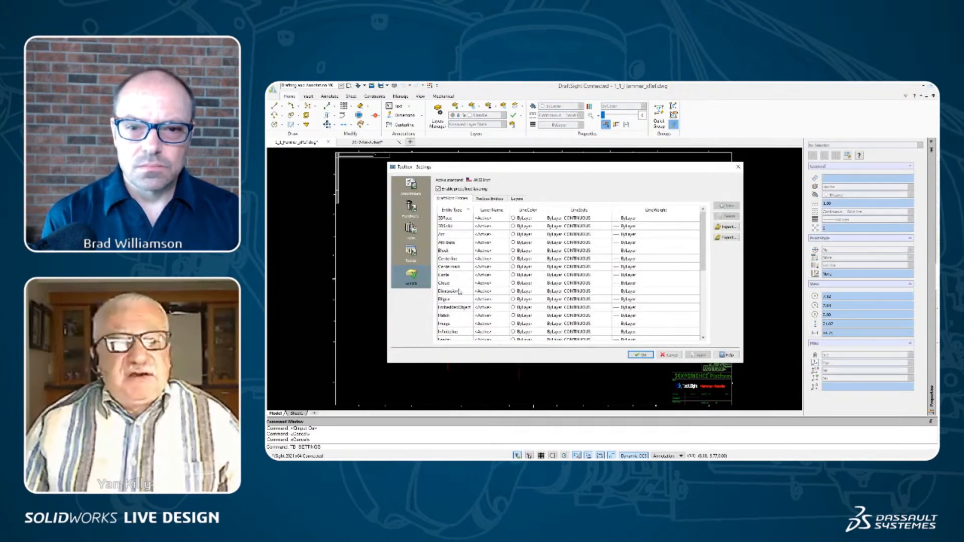
click(495, 291)
click(507, 293)
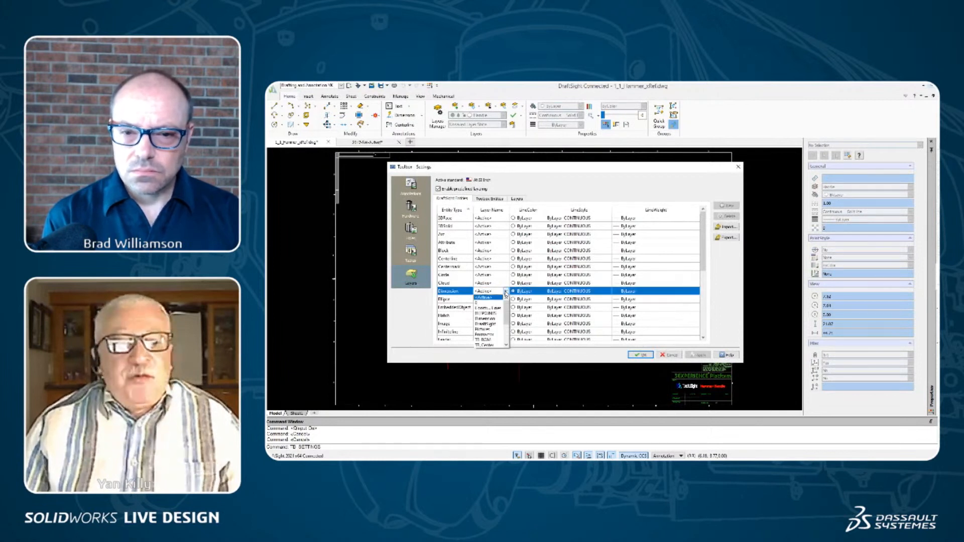
click(497, 319)
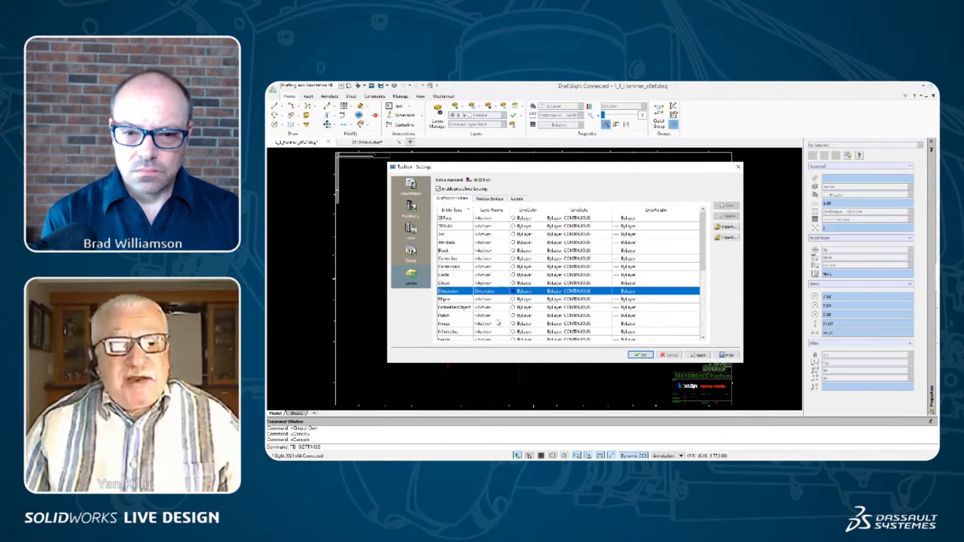
click(639, 354)
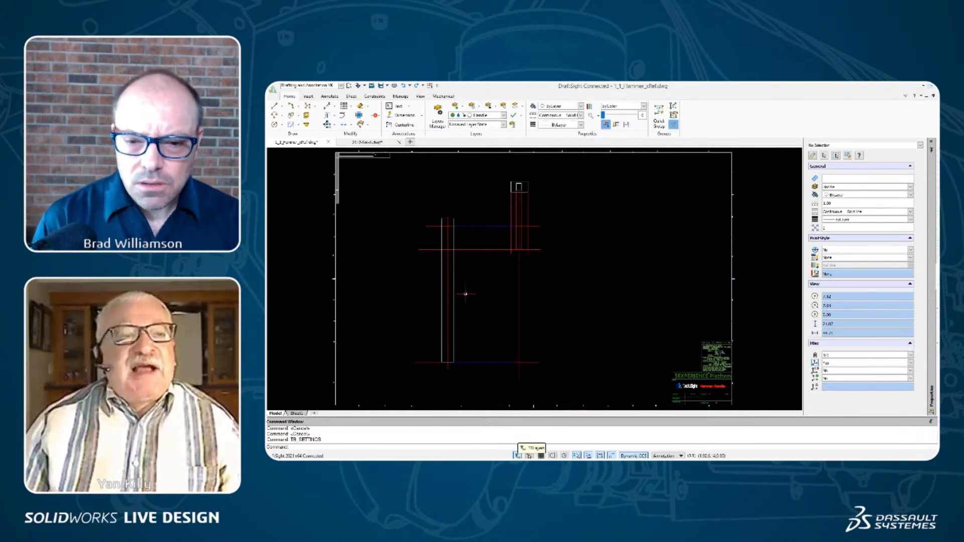
Step: Look over the mechanical tools, and reopen the toolbox layer settings to view the dimension entity's layer without changing anything
click(447, 97)
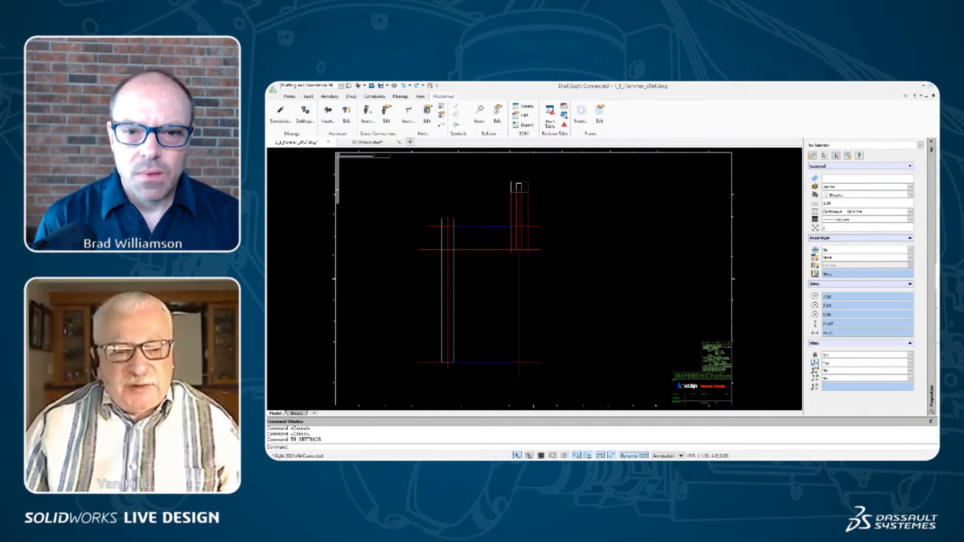
click(290, 96)
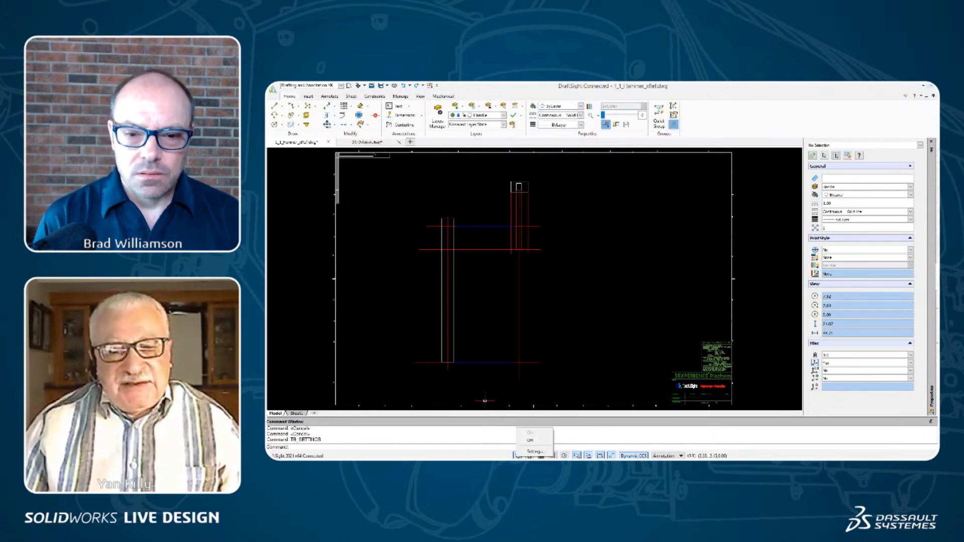
key(Return)
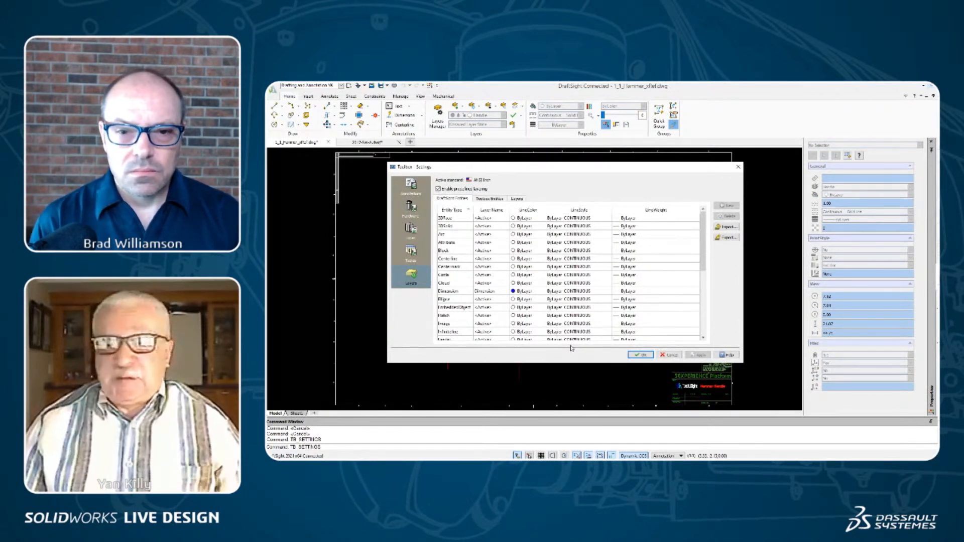
click(738, 167)
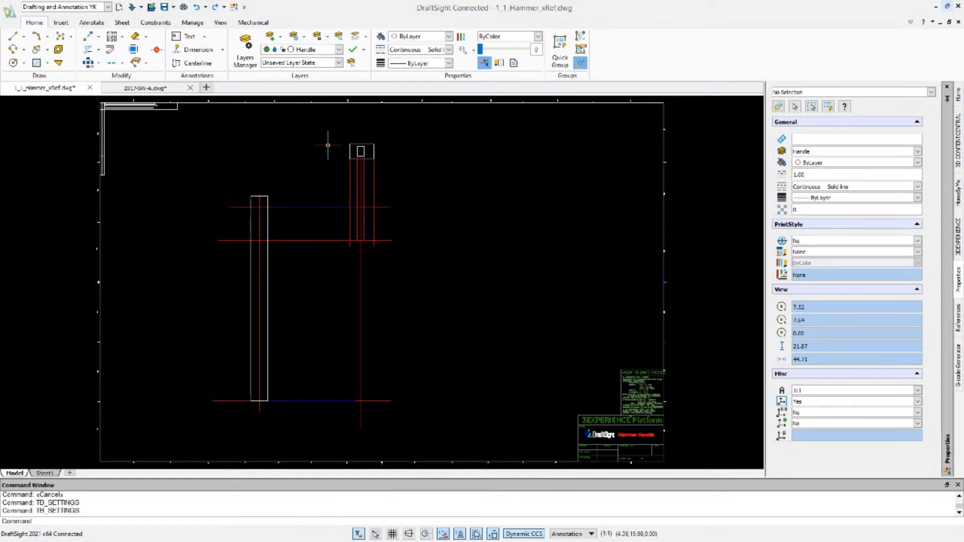
Step: Insert the "Handle Side view" block at scale 1.00, where the upper construction line meets the tall handle rectangle's right edge
text(inser)
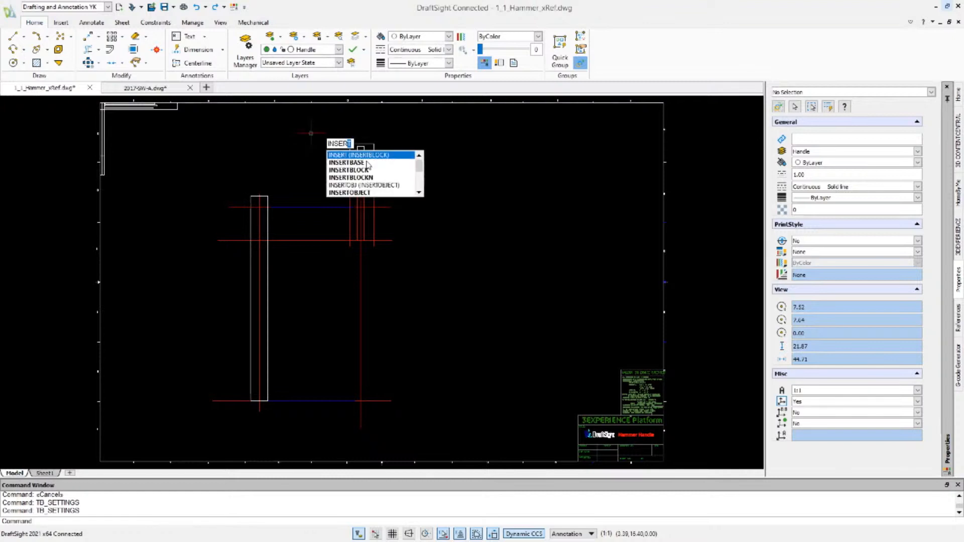
click(385, 155)
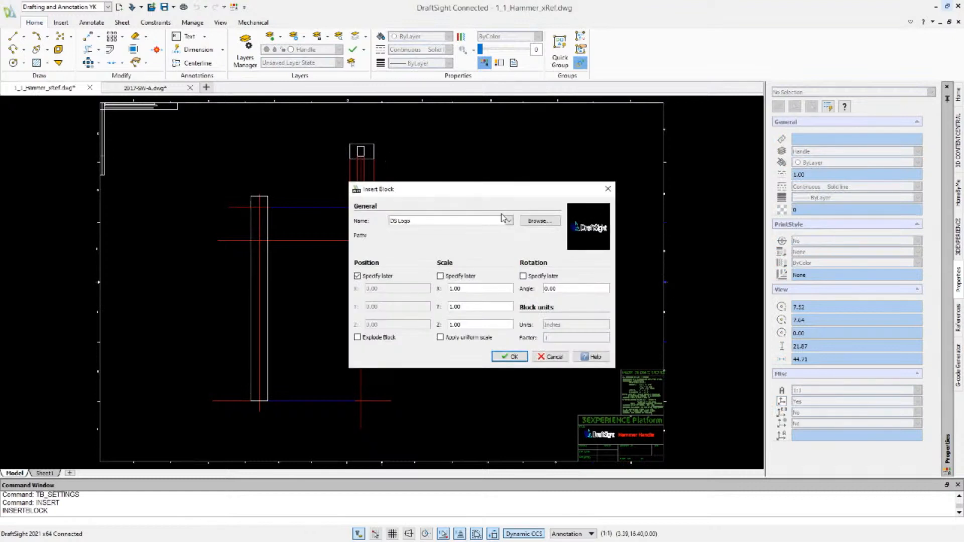
click(509, 221)
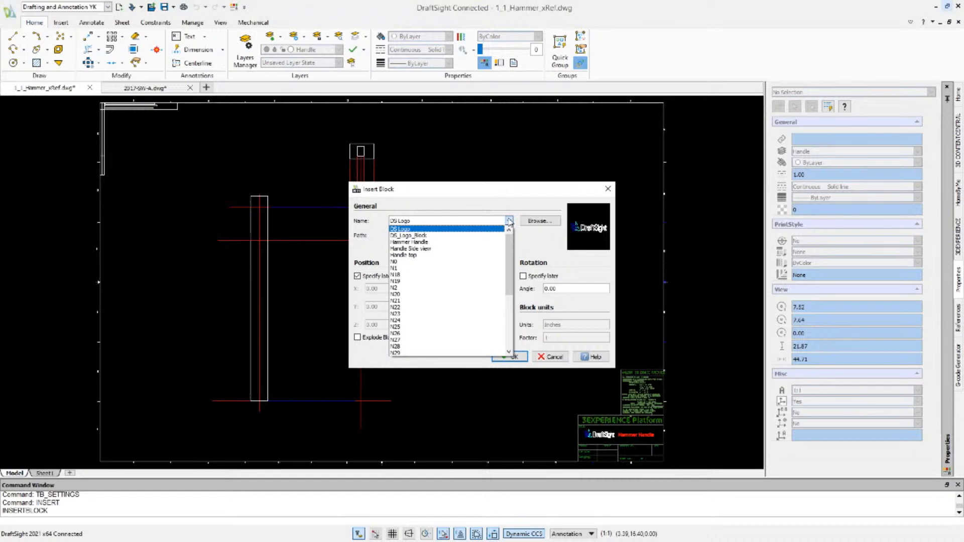
click(447, 249)
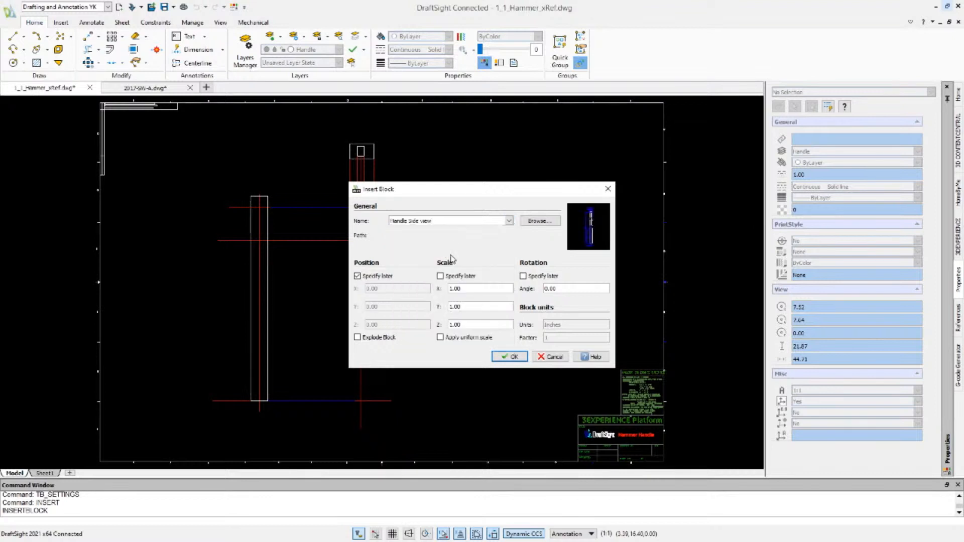
click(510, 357)
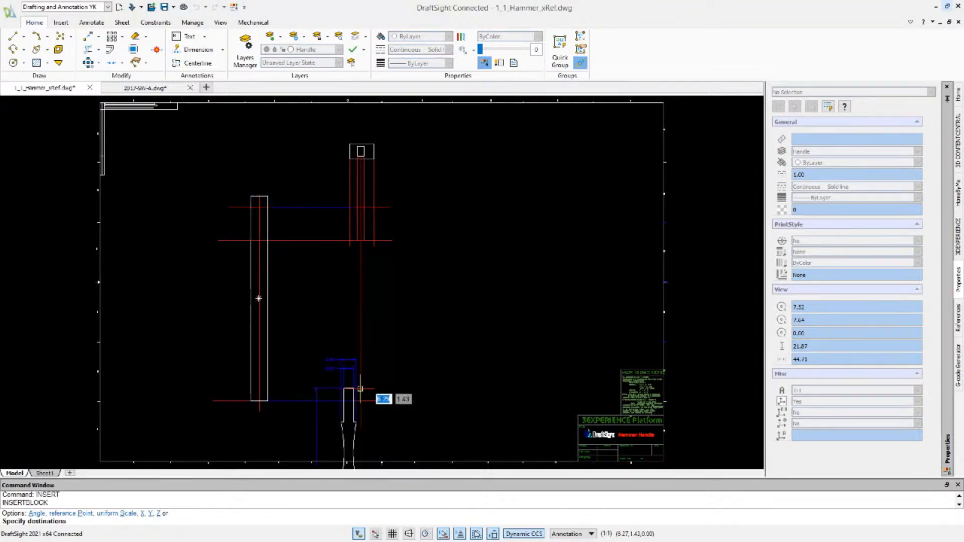
click(267, 205)
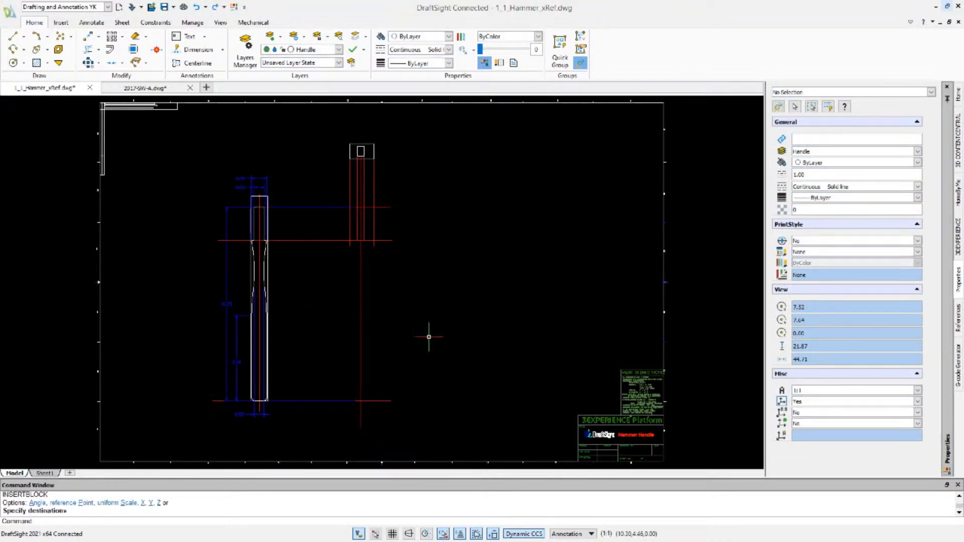
key(Return)
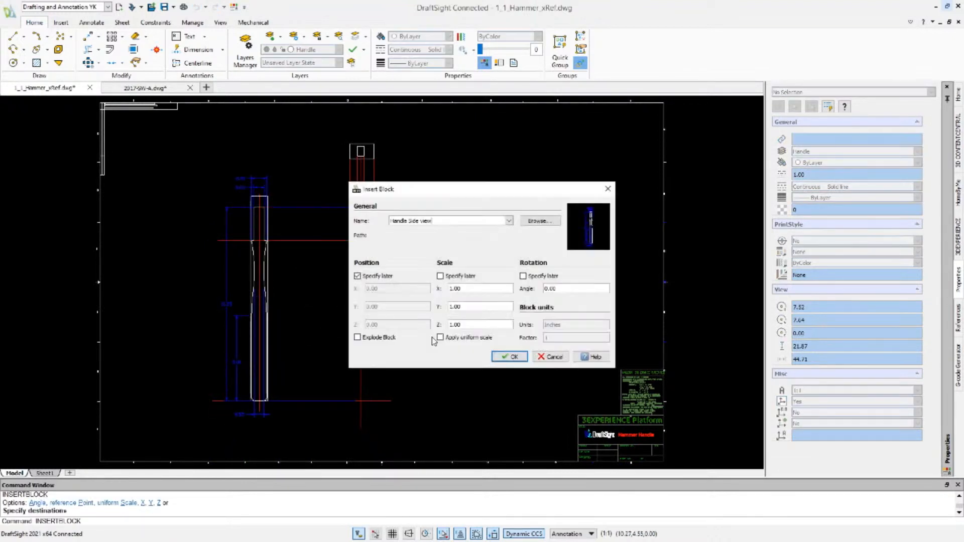
key(Escape)
Step: Delete the tall white rectangle that surrounds the inserted handle side view
right_drag(437, 334, 441, 354)
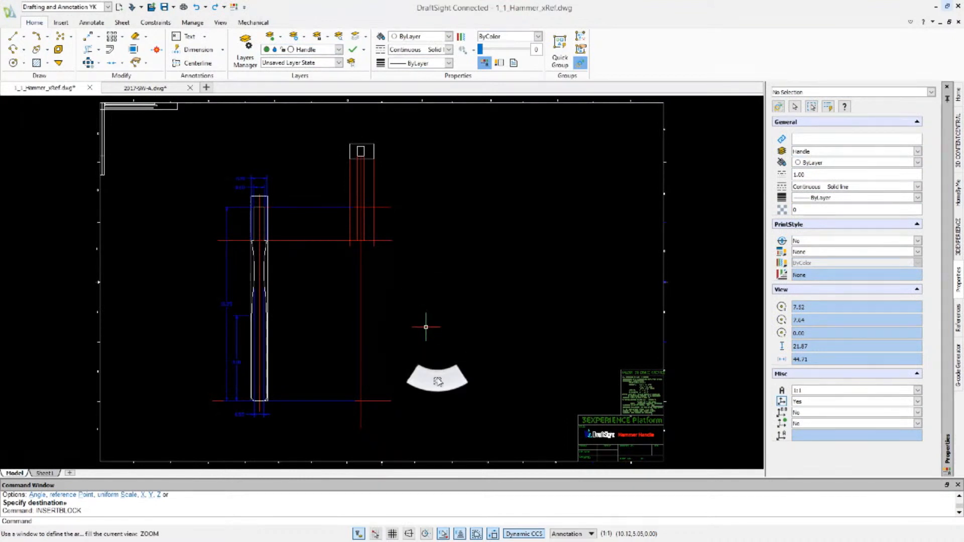
click(200, 425)
click(313, 153)
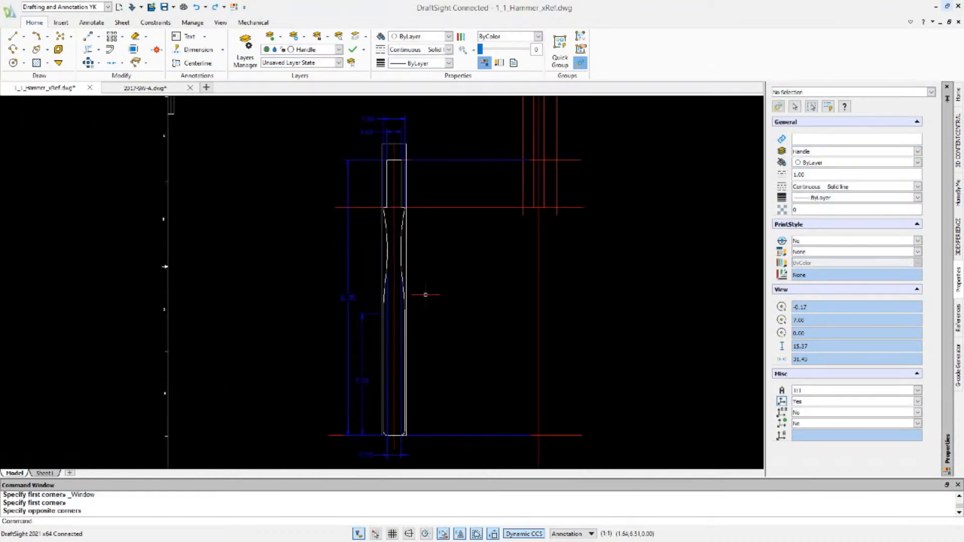
click(406, 248)
key(Delete)
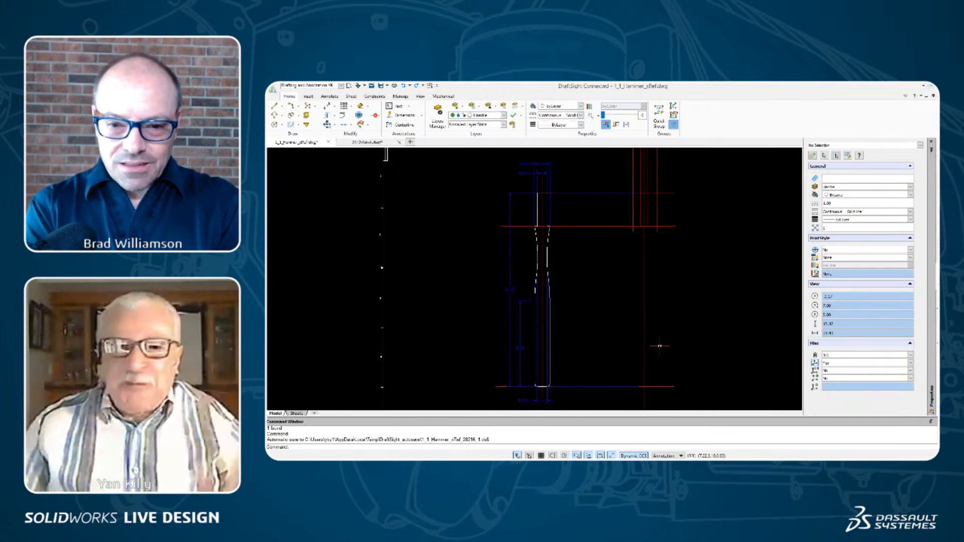
Step: Thaw the frozen layer that holds the hammer photos
right_drag(673, 252, 688, 275)
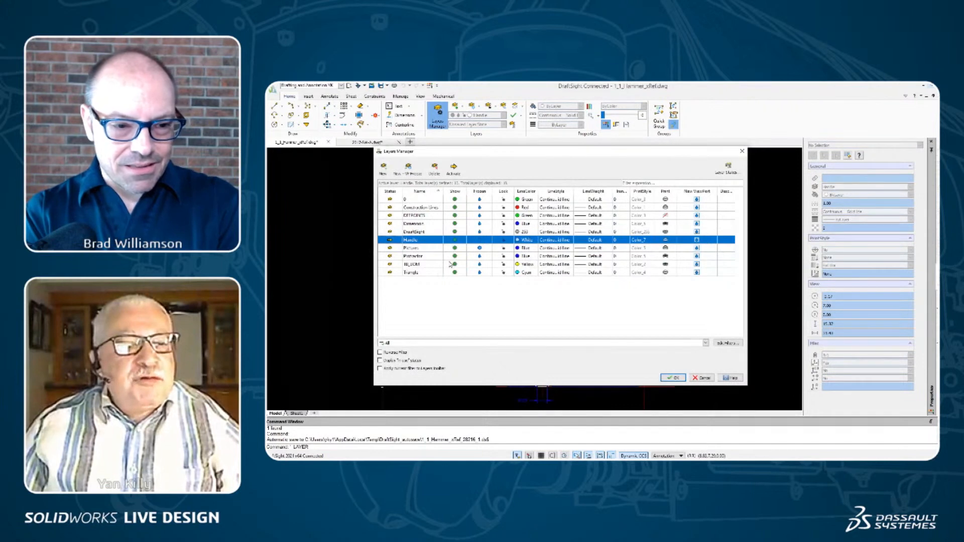
click(480, 248)
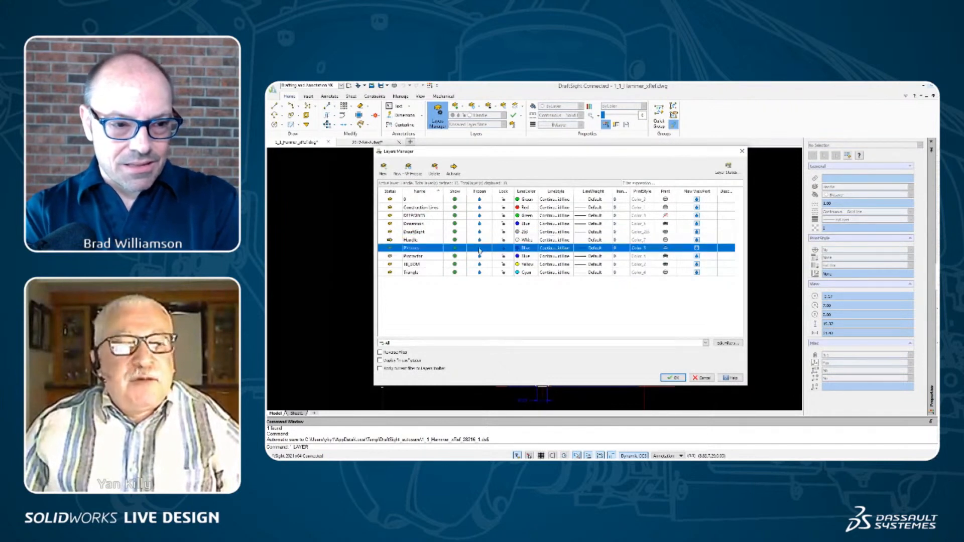
click(674, 377)
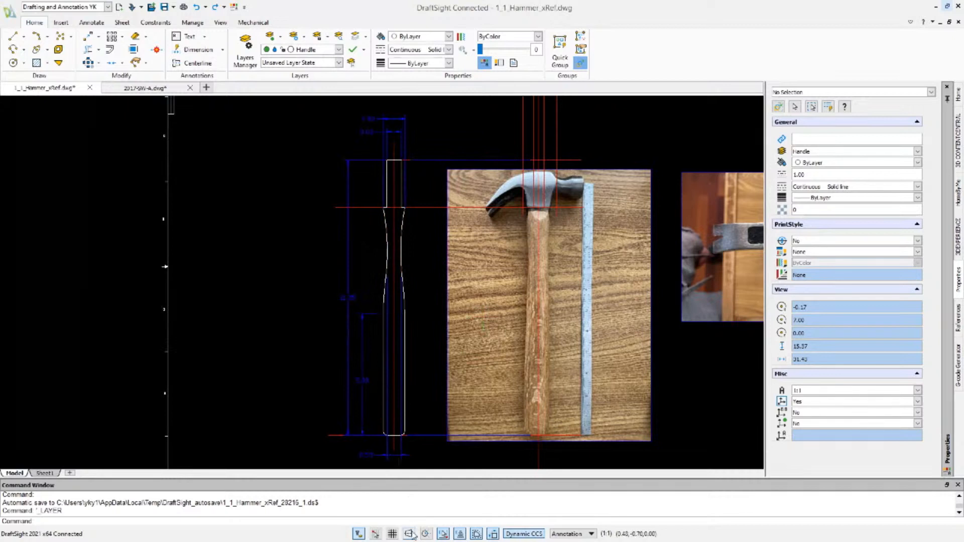
Step: Trace the left edge of the photographed hammer handle with a fit-point spline, from the base line up to the upper construction line, using default end tangencies
right_drag(486, 366, 486, 320)
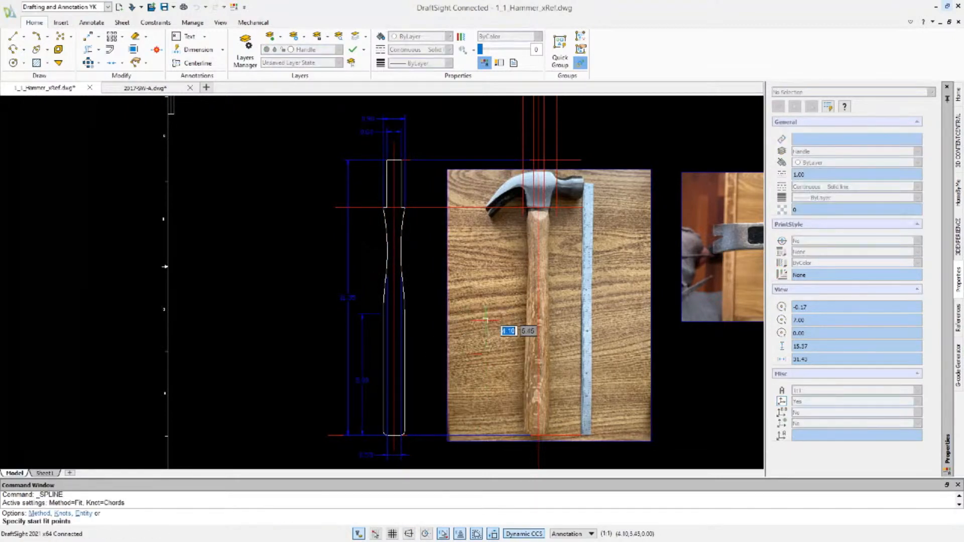
click(530, 435)
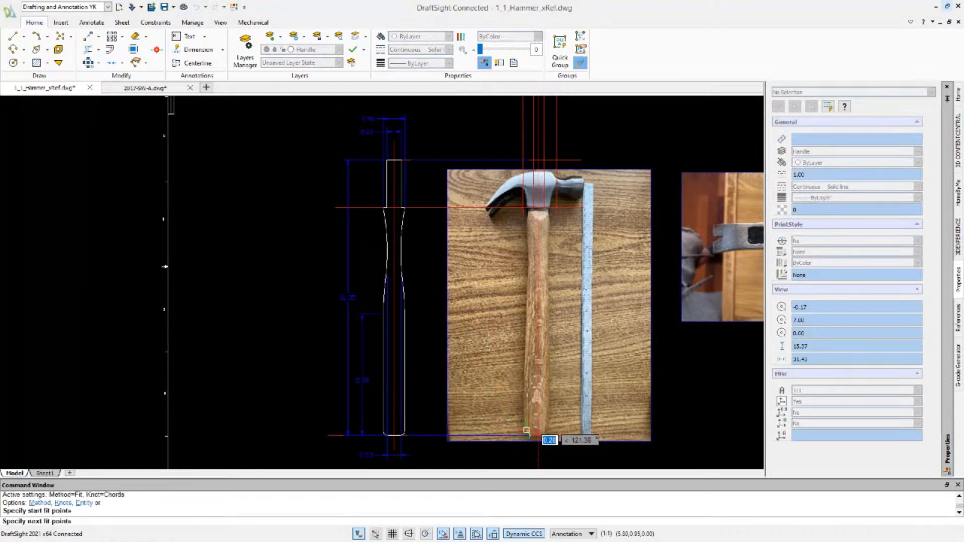
click(524, 435)
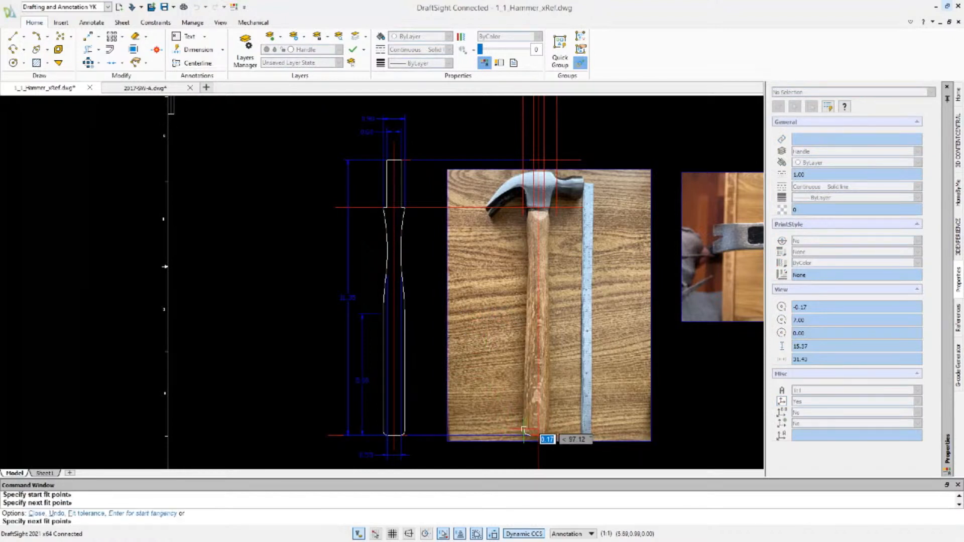
click(524, 415)
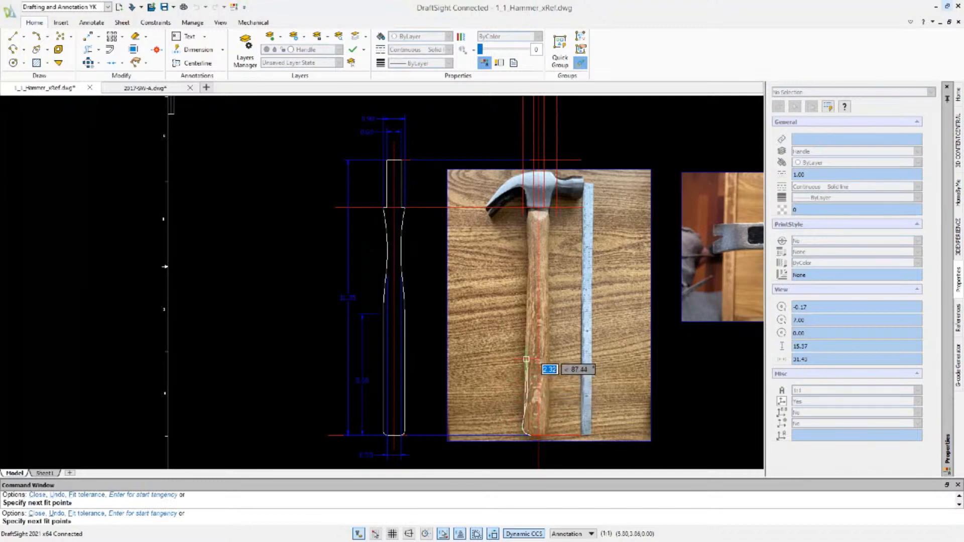
click(525, 379)
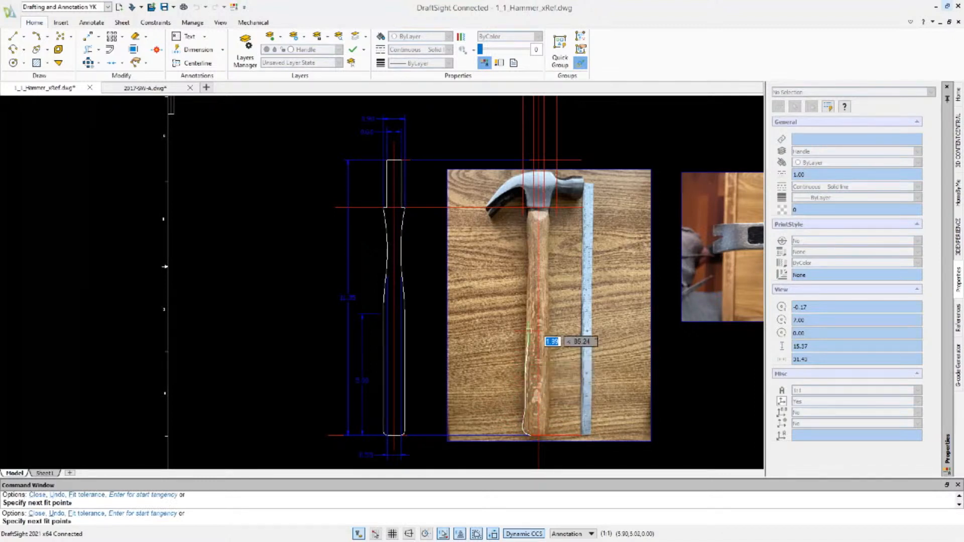
click(529, 286)
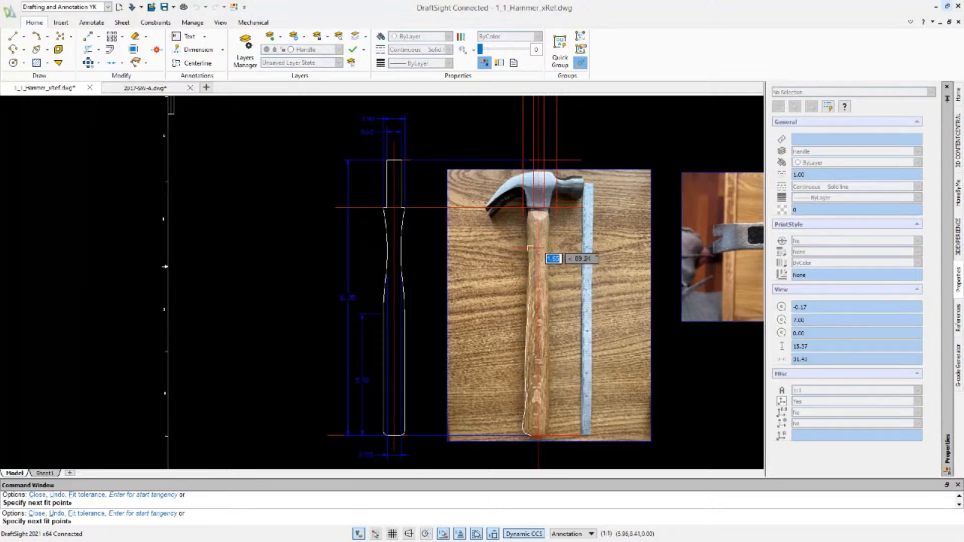
click(525, 230)
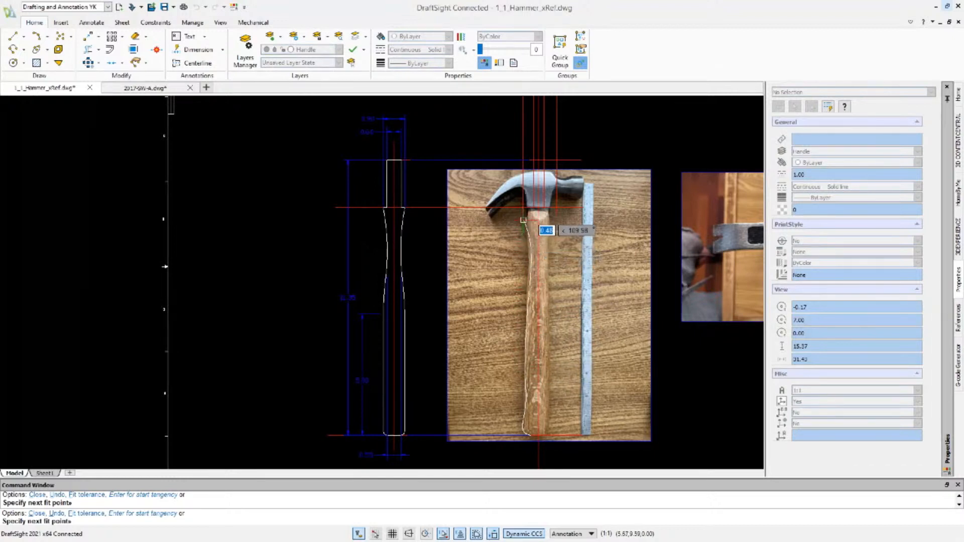
click(523, 219)
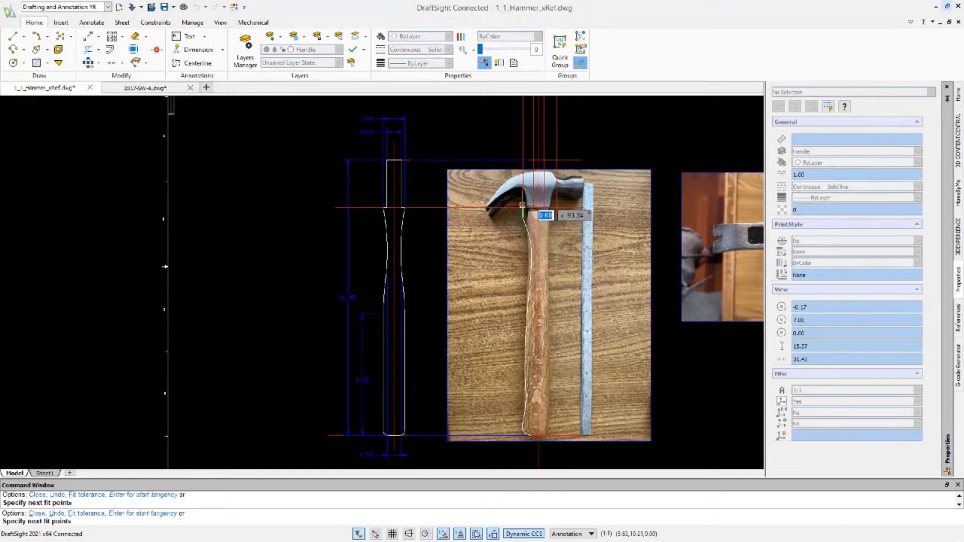
click(522, 207)
key(Return)
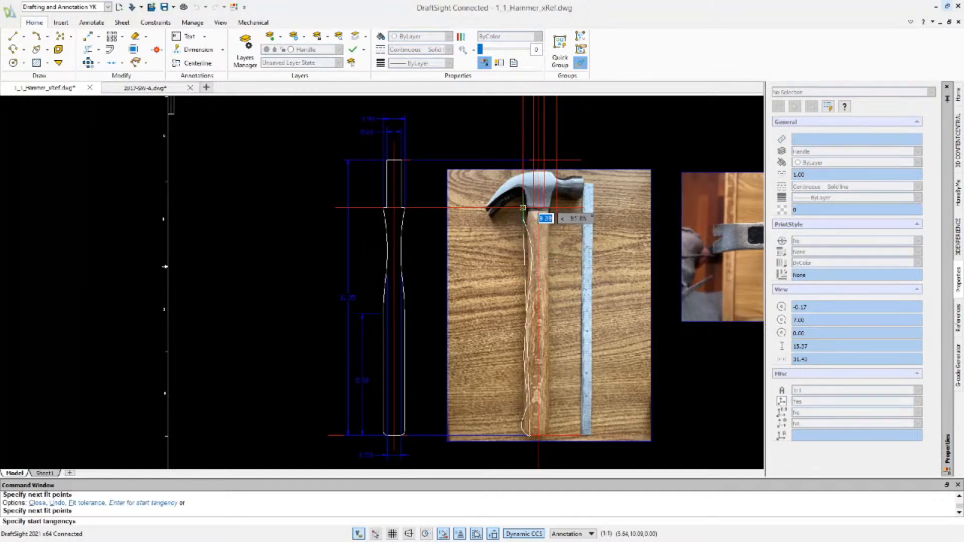
key(Return)
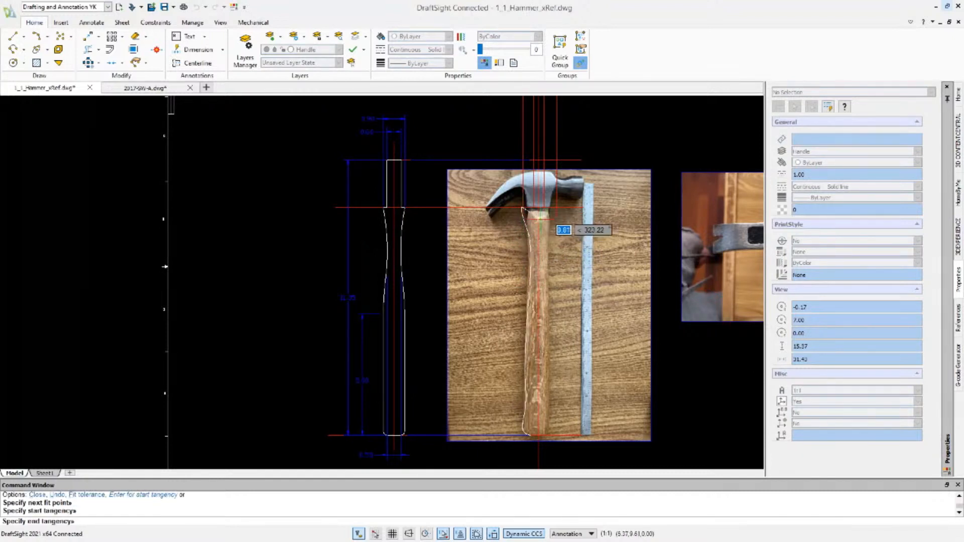
key(Return)
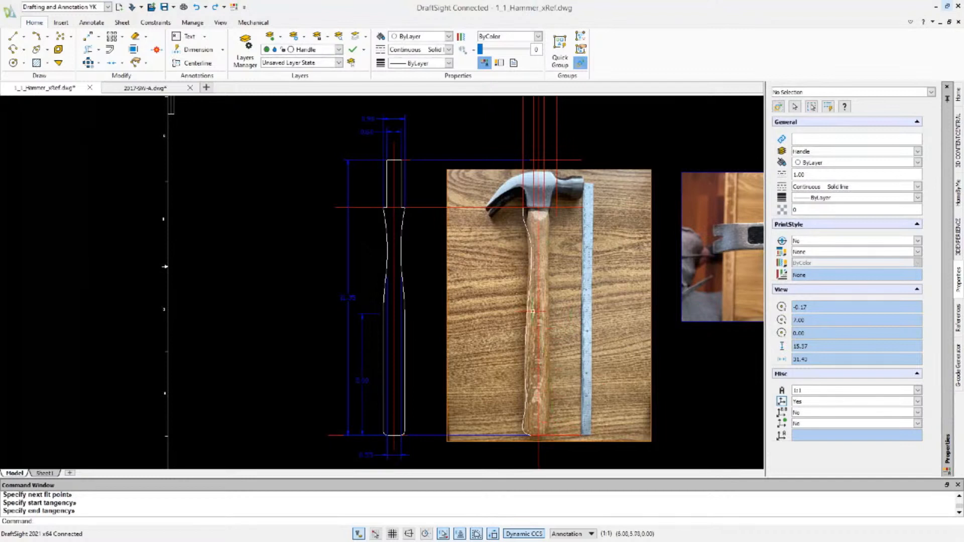
Step: Move the handle spline's middle fit point slightly outward and its upper neck fit point slightly down to refine the curve over the photo
click(528, 292)
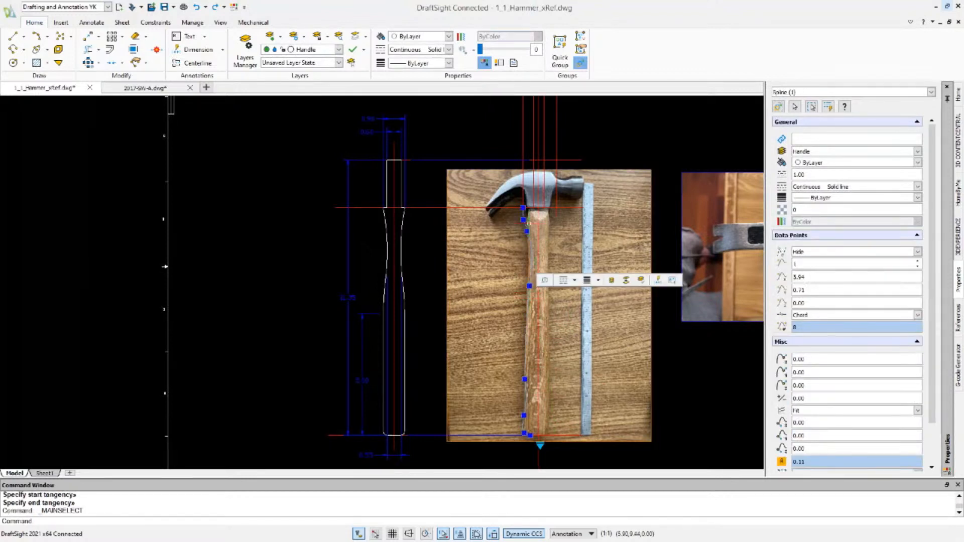
click(529, 285)
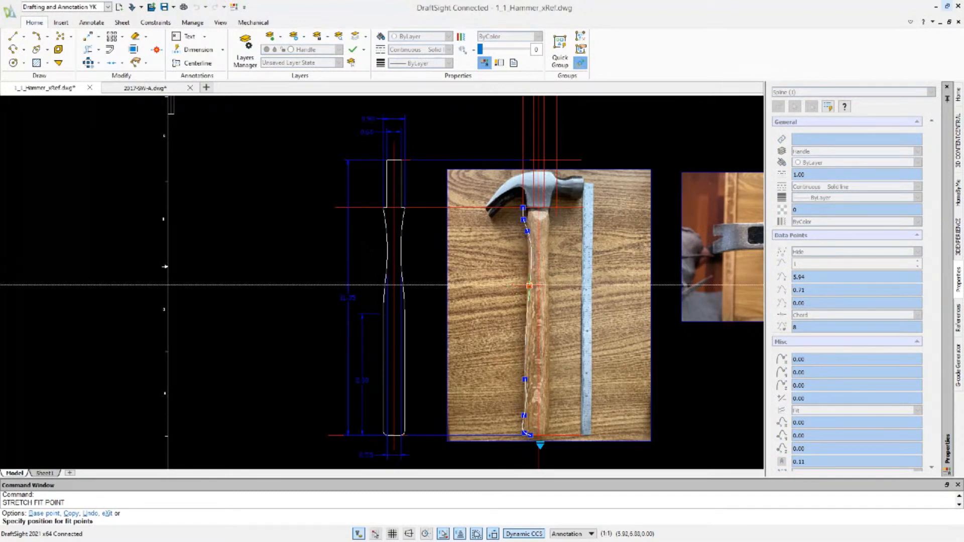
click(527, 285)
click(527, 231)
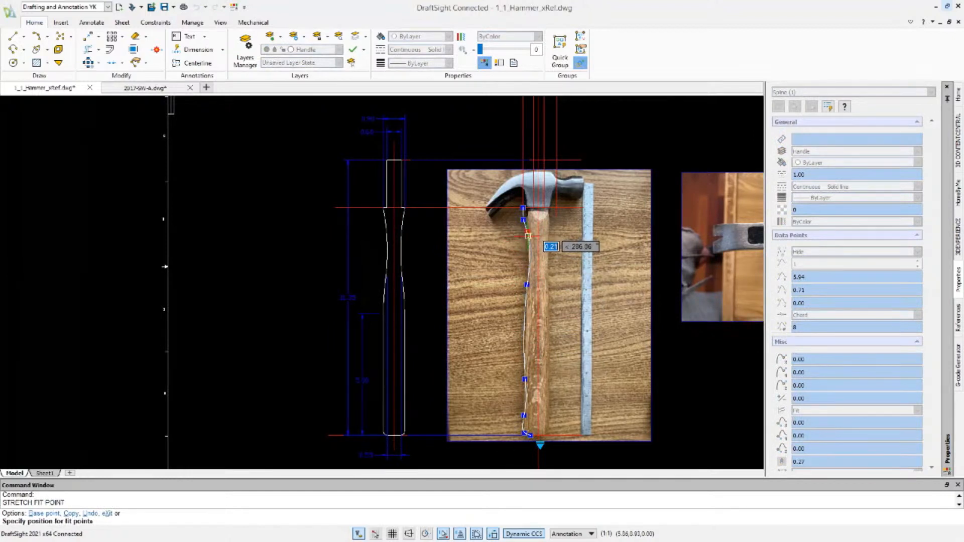
click(527, 234)
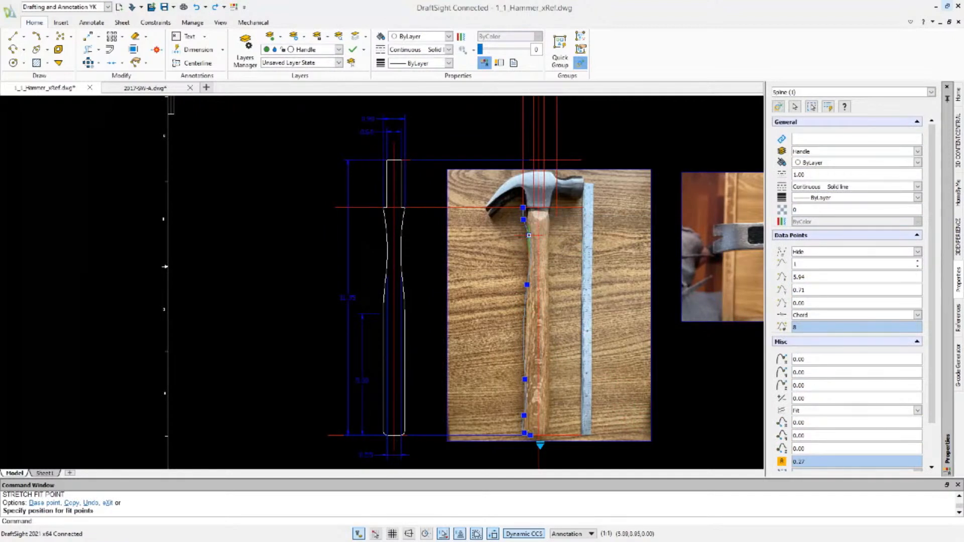
click(529, 235)
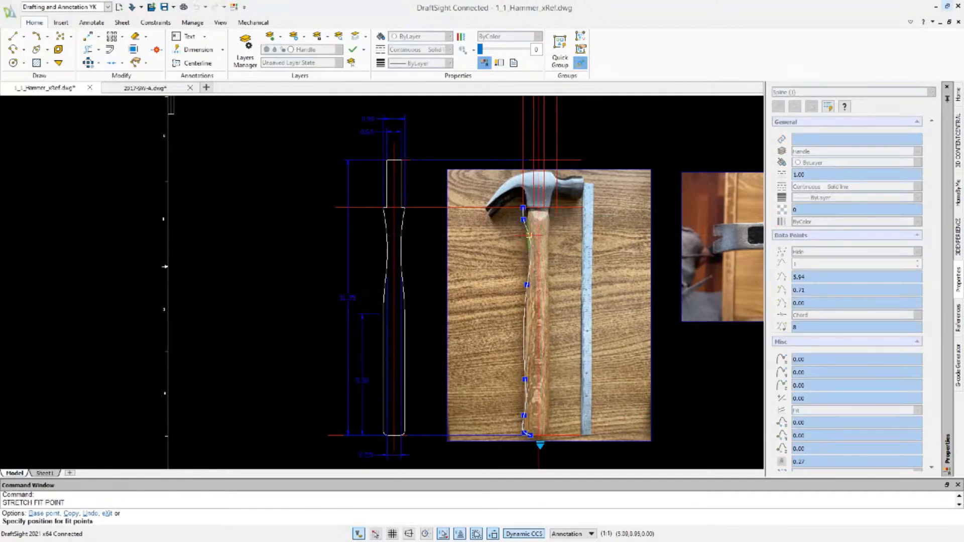
click(528, 234)
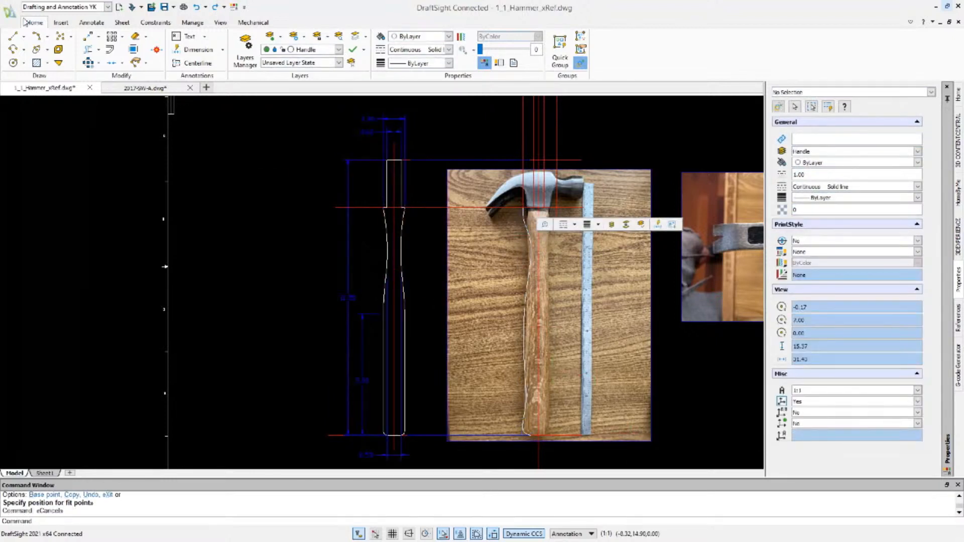
Step: Draw connected lines from the spline's upper end inward to the neck, up to the handle's top level, and across to the centre line
click(12, 36)
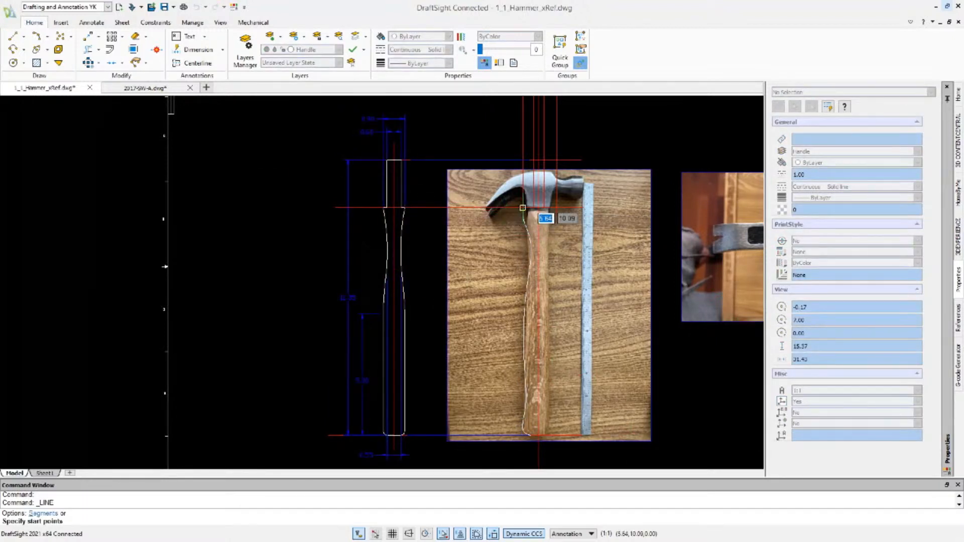
click(524, 208)
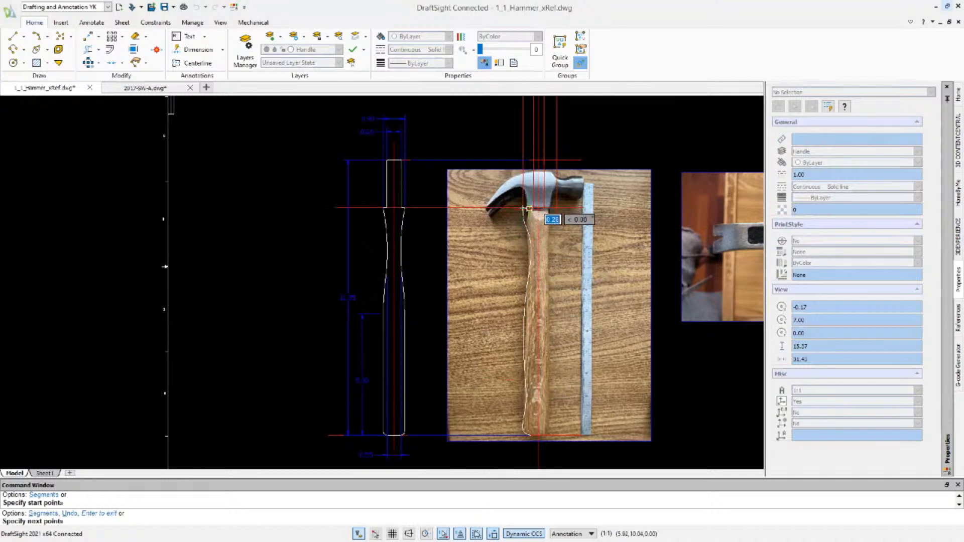
click(538, 208)
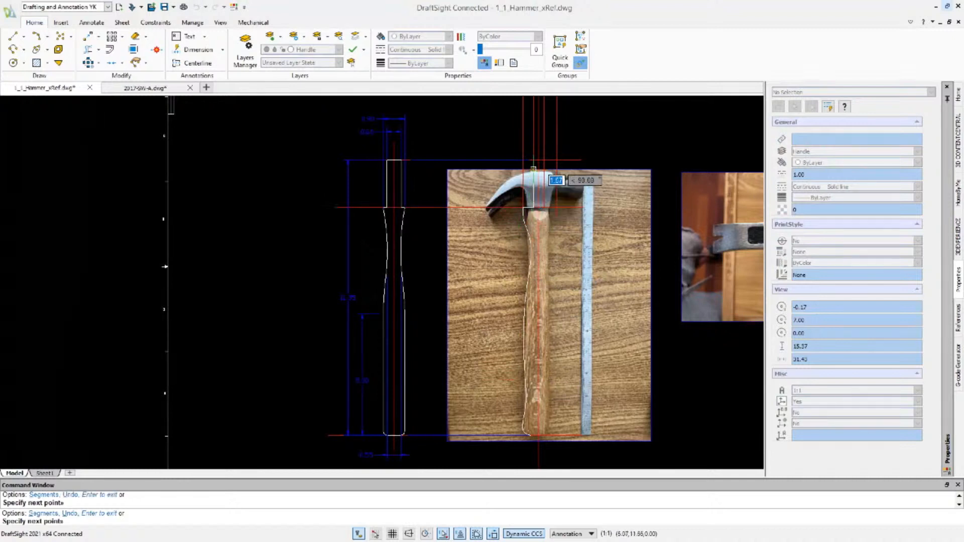
click(538, 160)
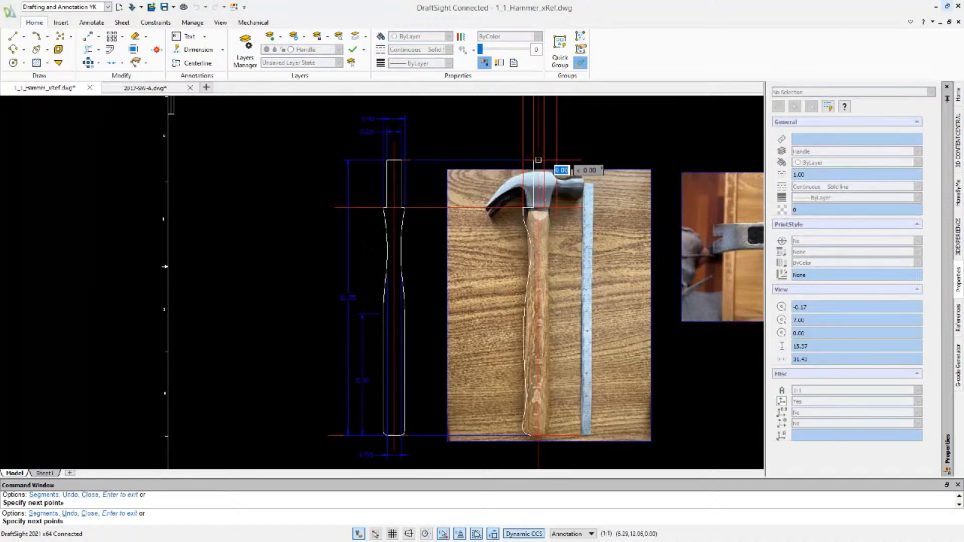
key(Return)
Step: Draw a short line closing the handle's bottom from the spline's lower end to the centre line
key(Return)
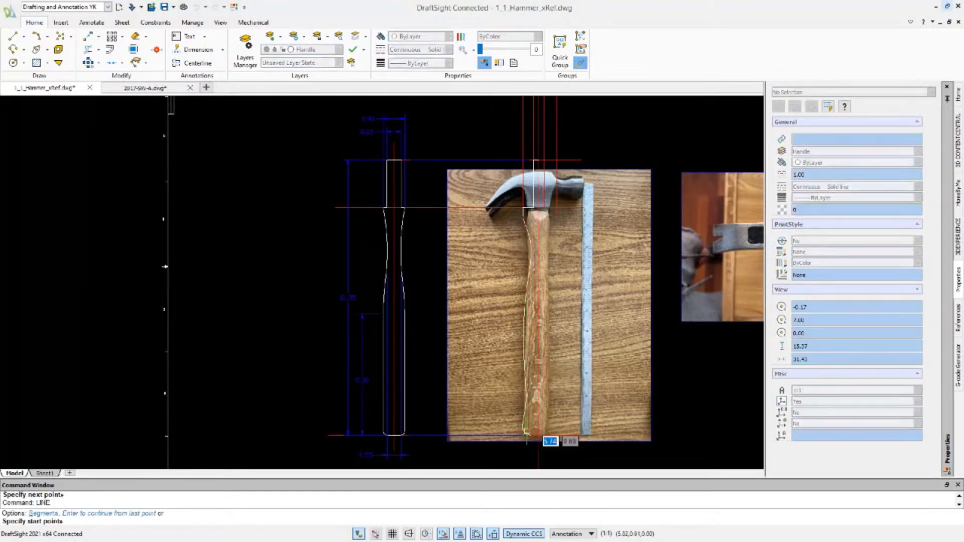
click(539, 436)
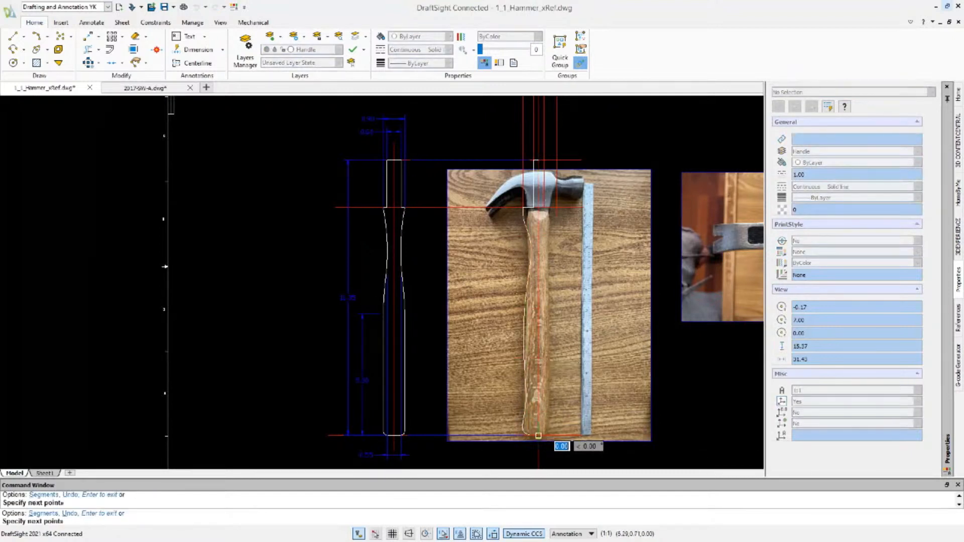
key(Return)
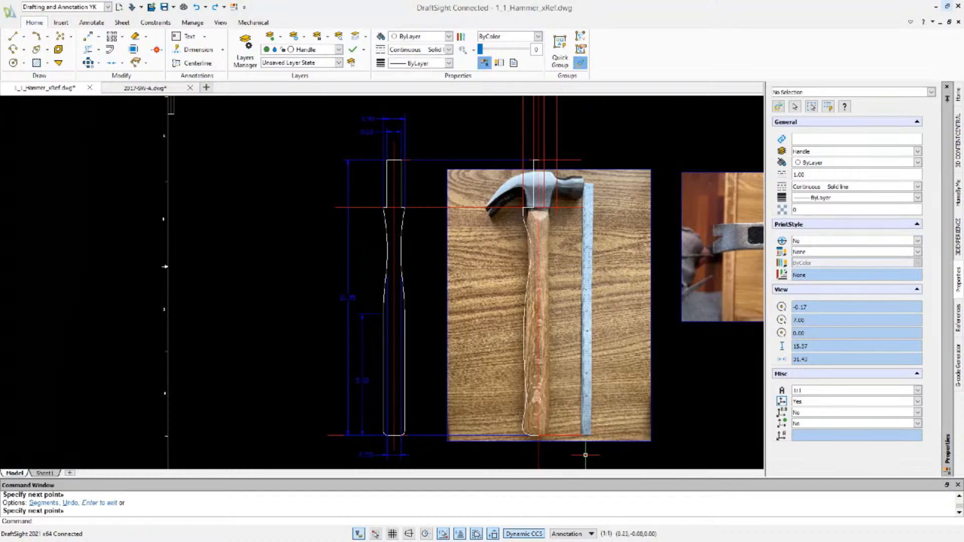
Step: Mirror the spline and lines of the half handle about the vertical centre line with Ortho on, keeping the source entities
click(509, 458)
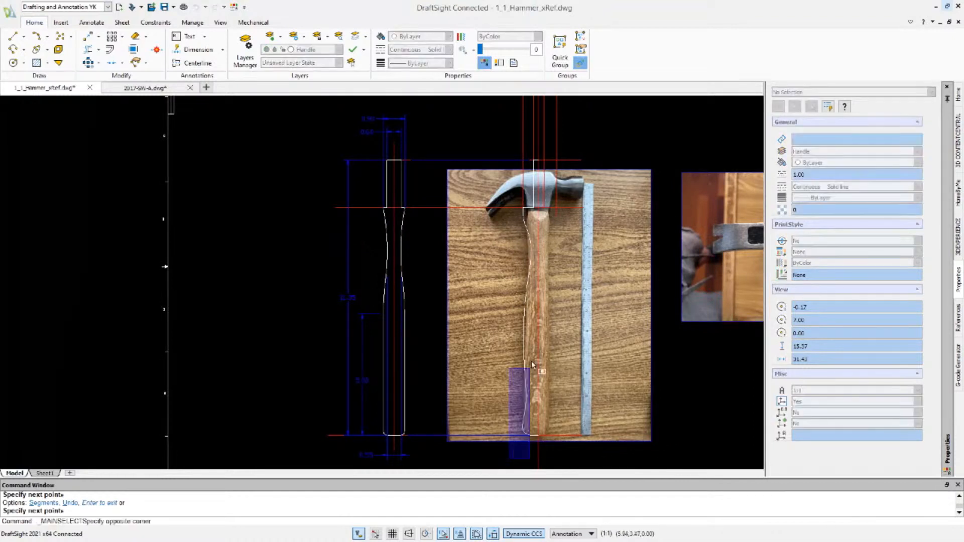
click(549, 157)
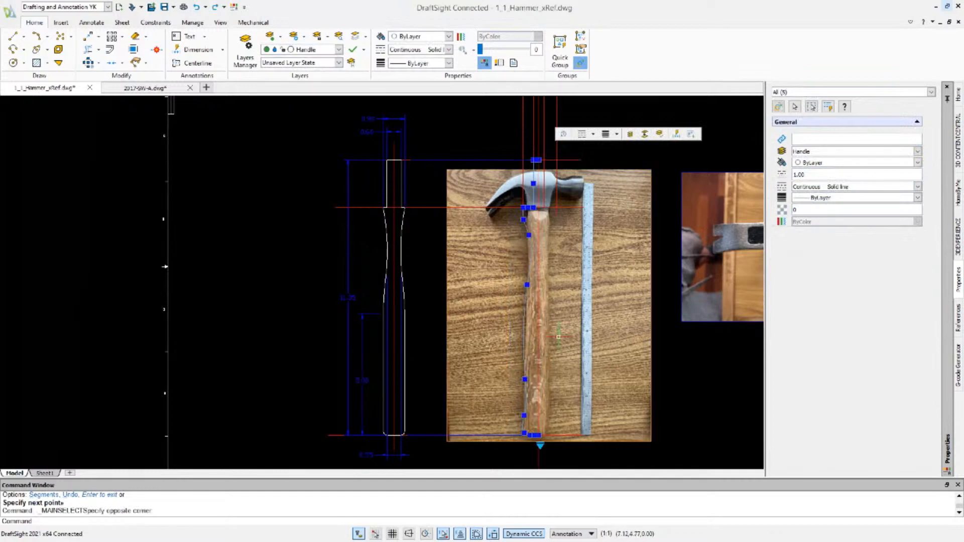
text(MIRRHATCH)
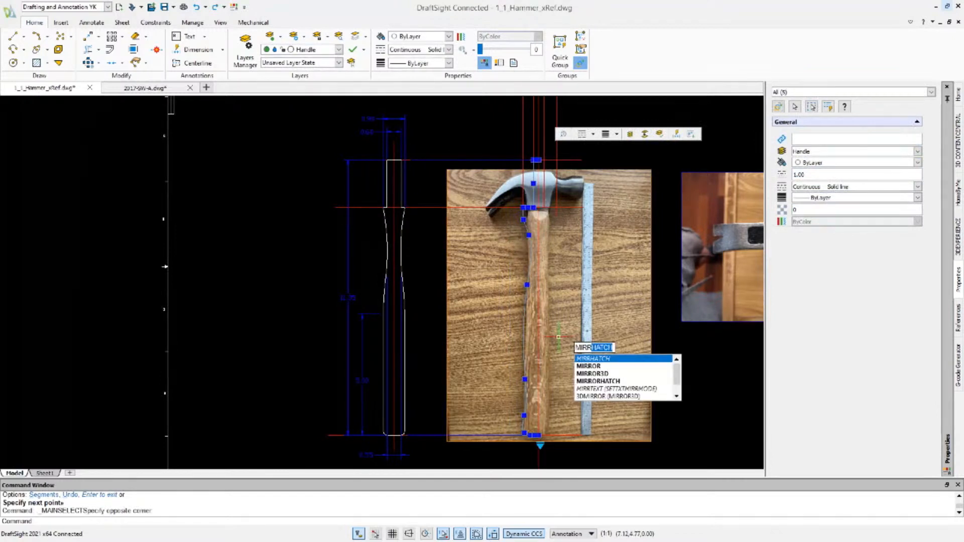
click(588, 368)
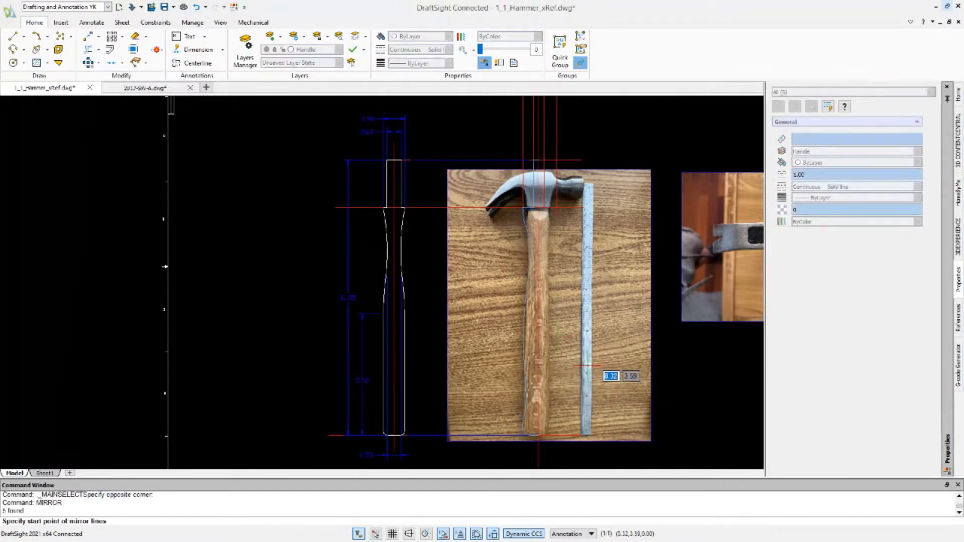
click(409, 534)
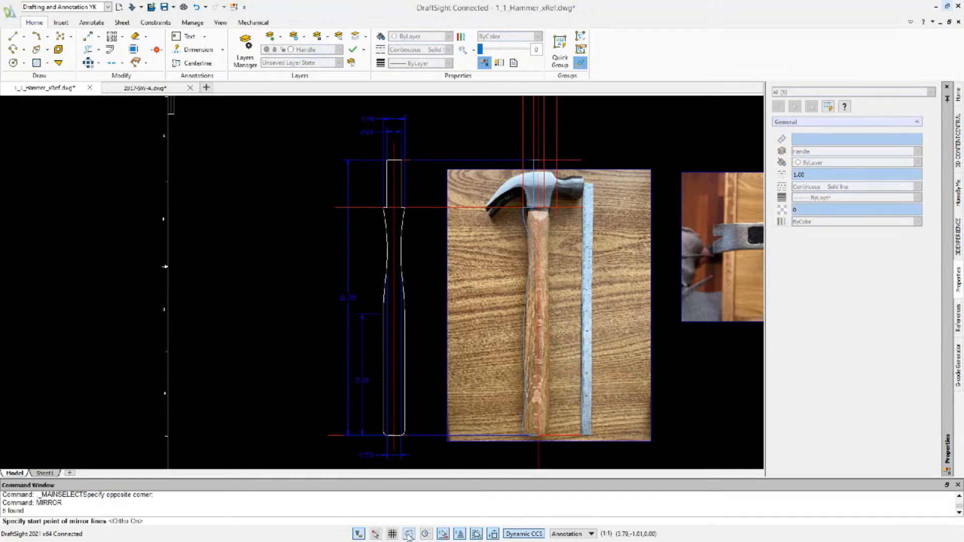
click(538, 326)
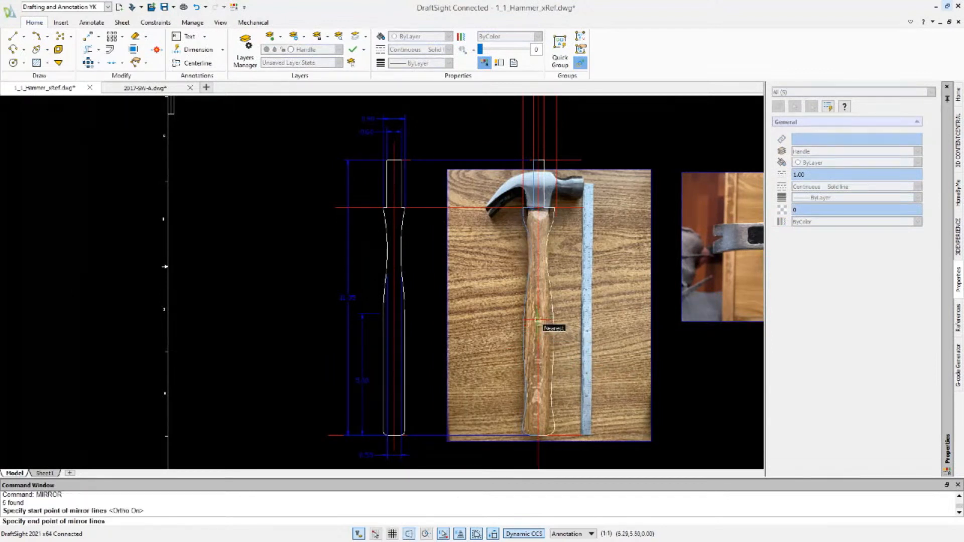
click(539, 320)
key(Return)
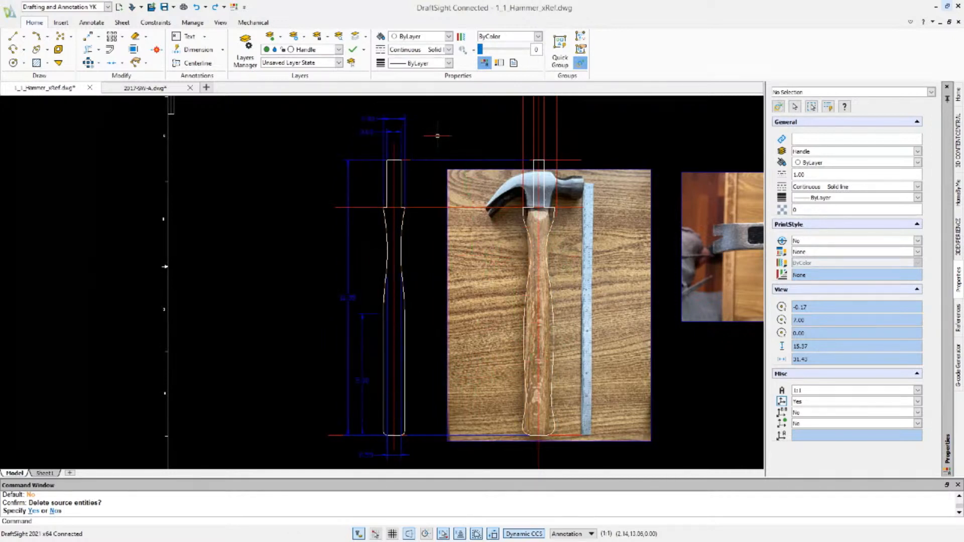
Step: Freeze the layer that holds the hammer photos
right_drag(438, 132, 440, 141)
right_drag(576, 183, 576, 196)
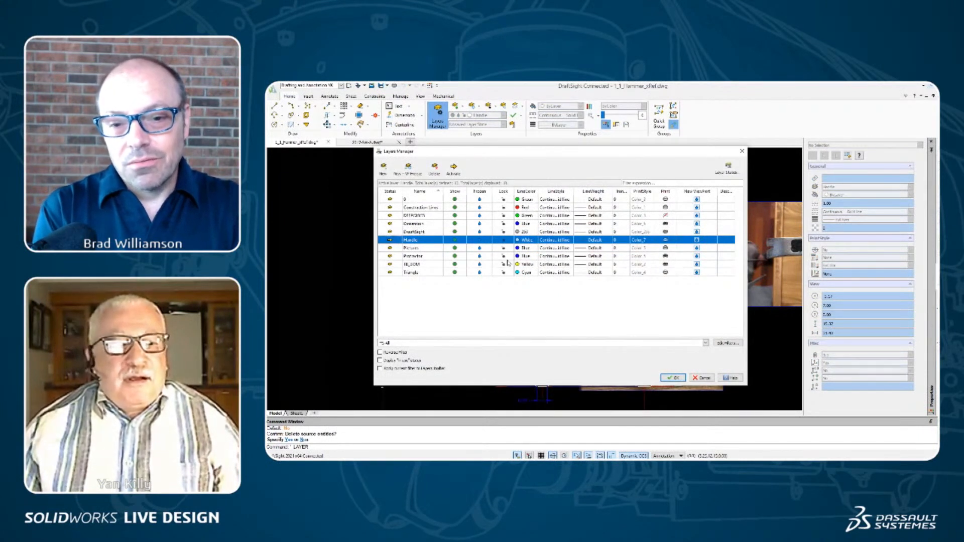
click(488, 248)
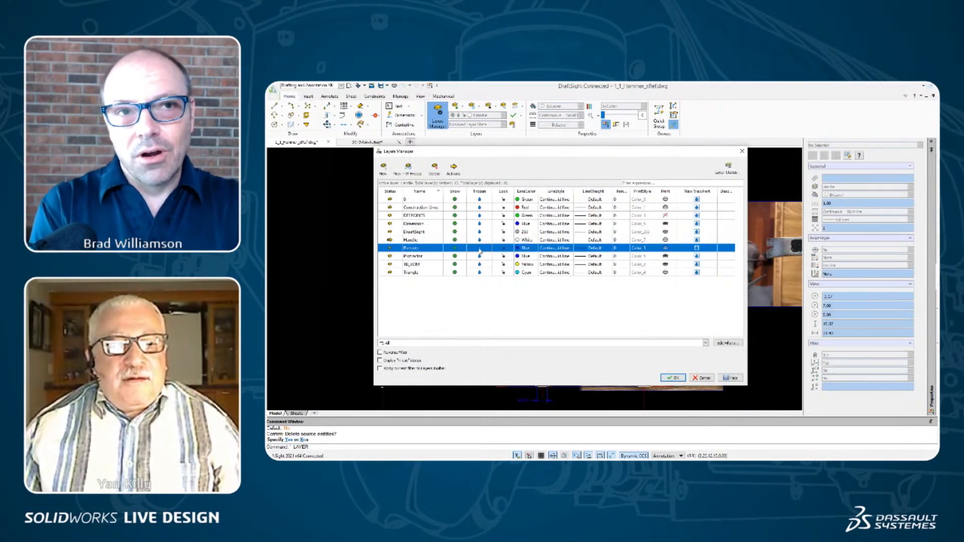
click(676, 379)
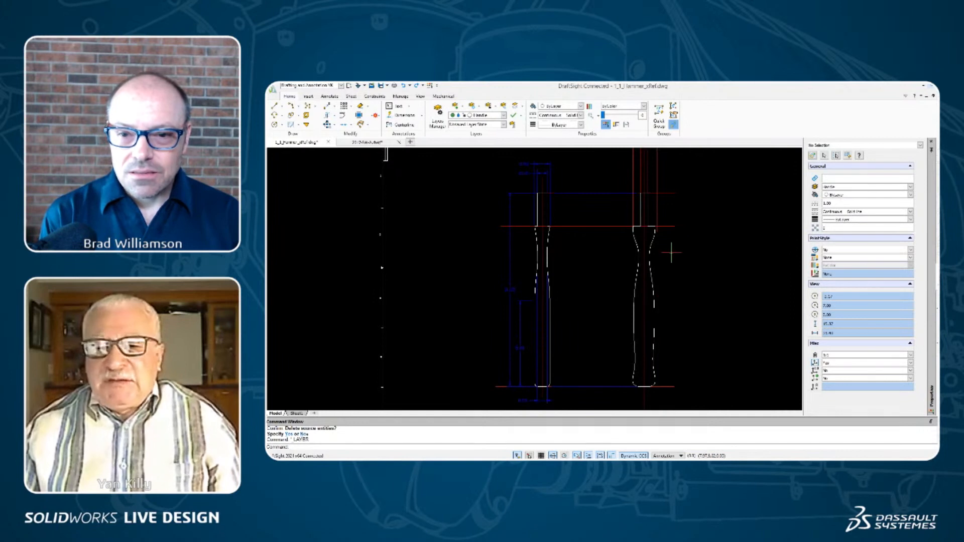
Step: Hide the Construction Lines layer in the Layers Manager
right_drag(677, 251, 701, 274)
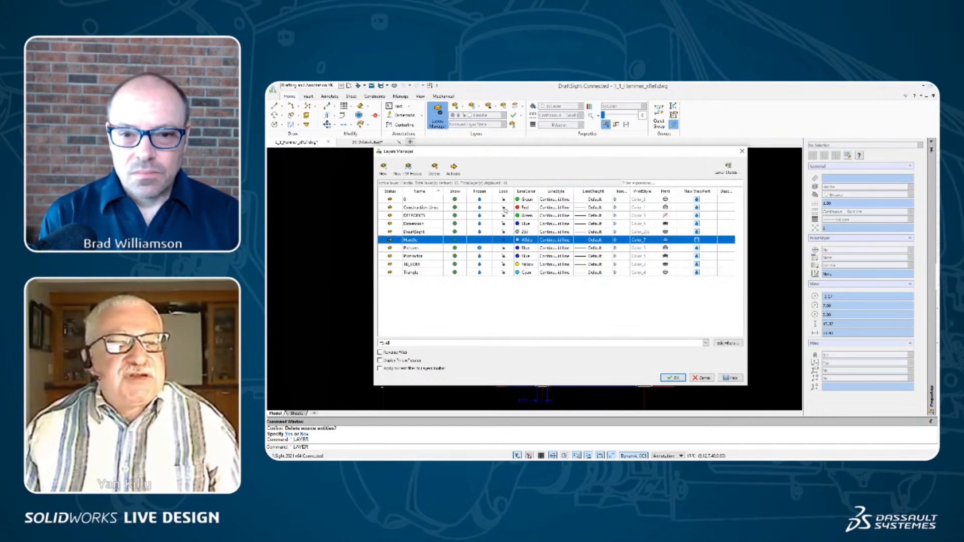
click(505, 210)
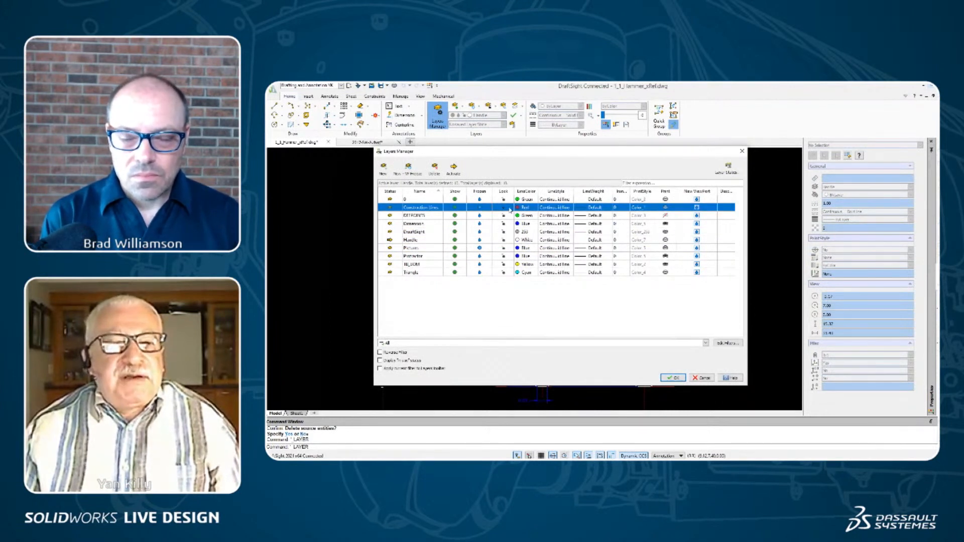
click(668, 377)
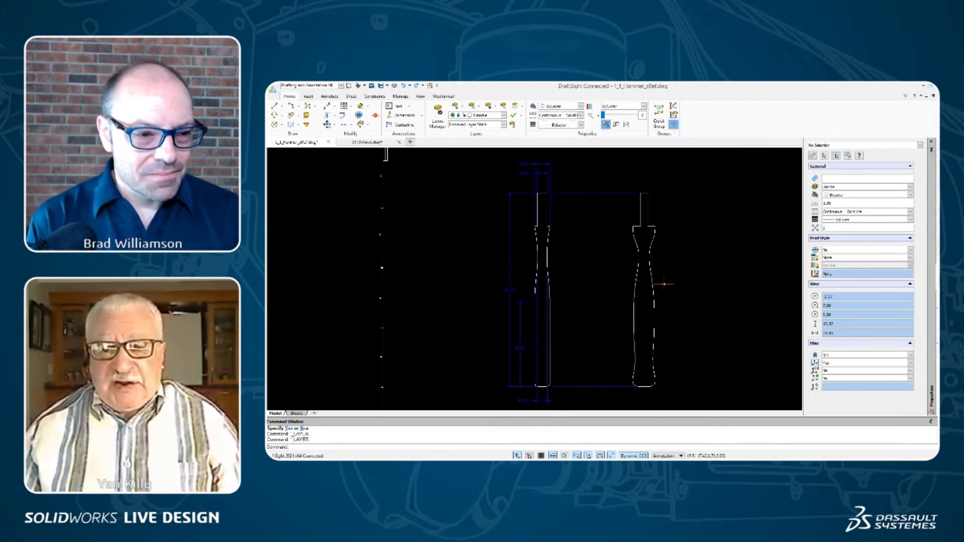
right_drag(674, 299, 663, 341)
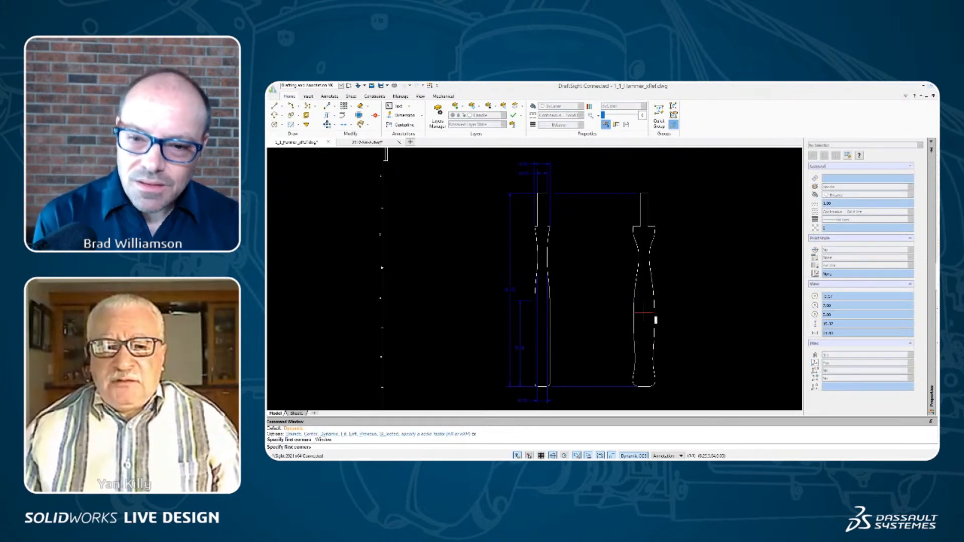
click(643, 313)
key(Escape)
key(Escape)
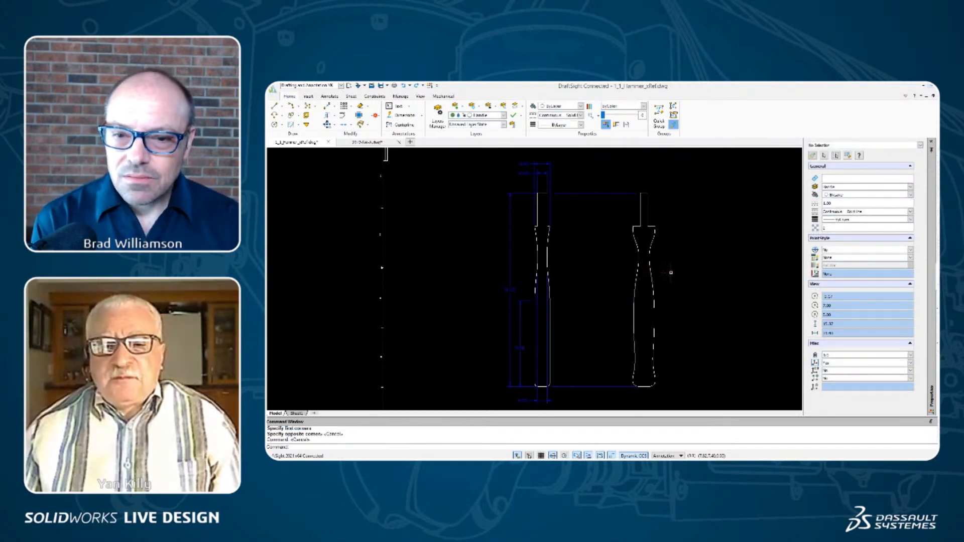
Step: With Ortho off, draw a diagonal line about 2.78 units long at about 35° across the neck of the wider handle outline
right_drag(672, 273, 673, 306)
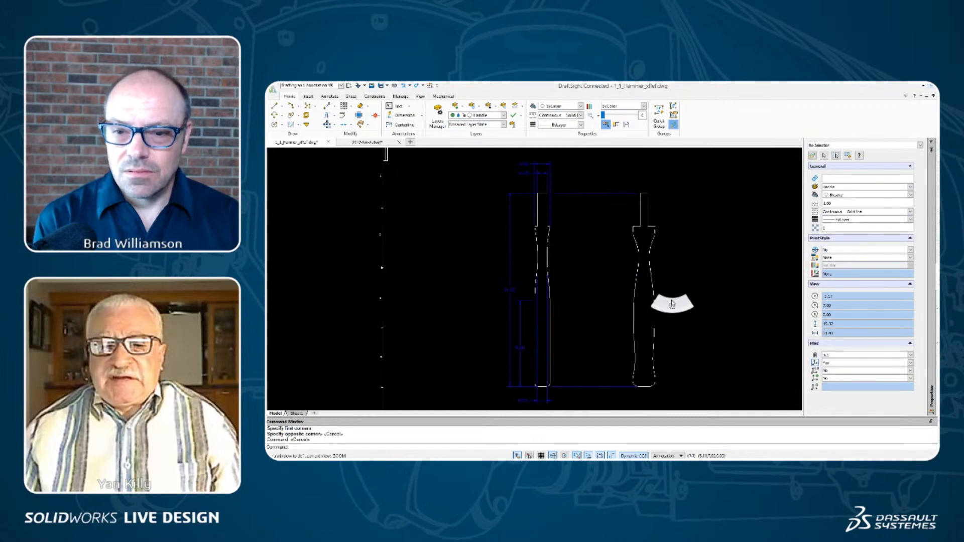
click(620, 402)
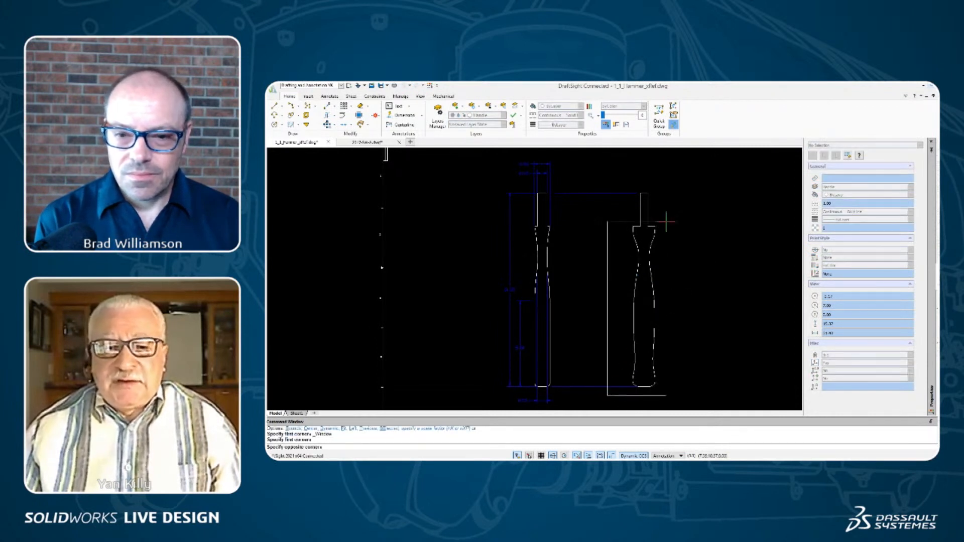
click(678, 180)
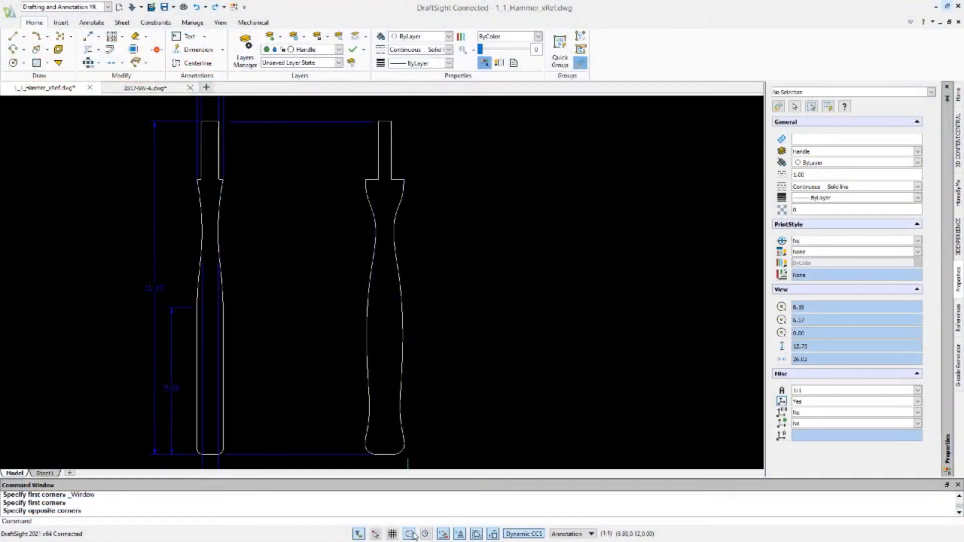
click(553, 456)
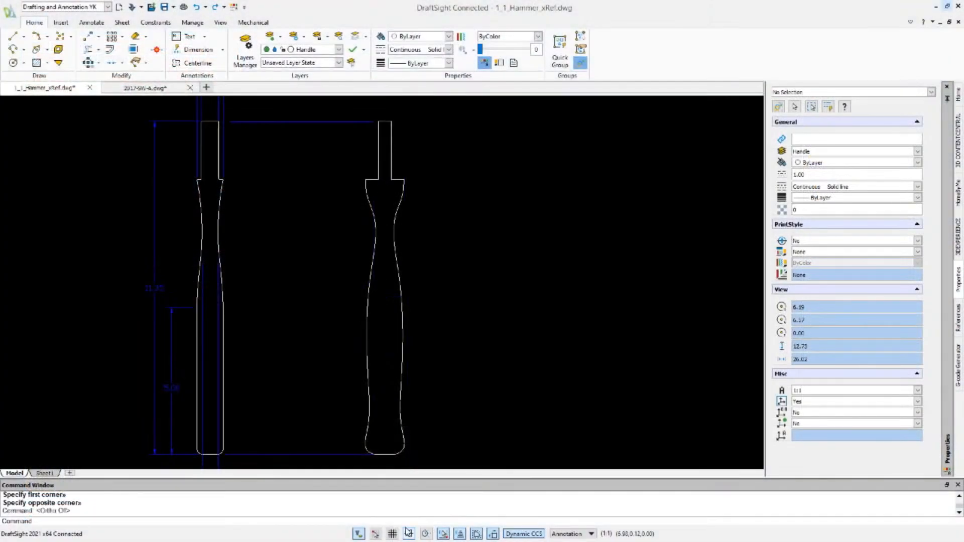
click(13, 37)
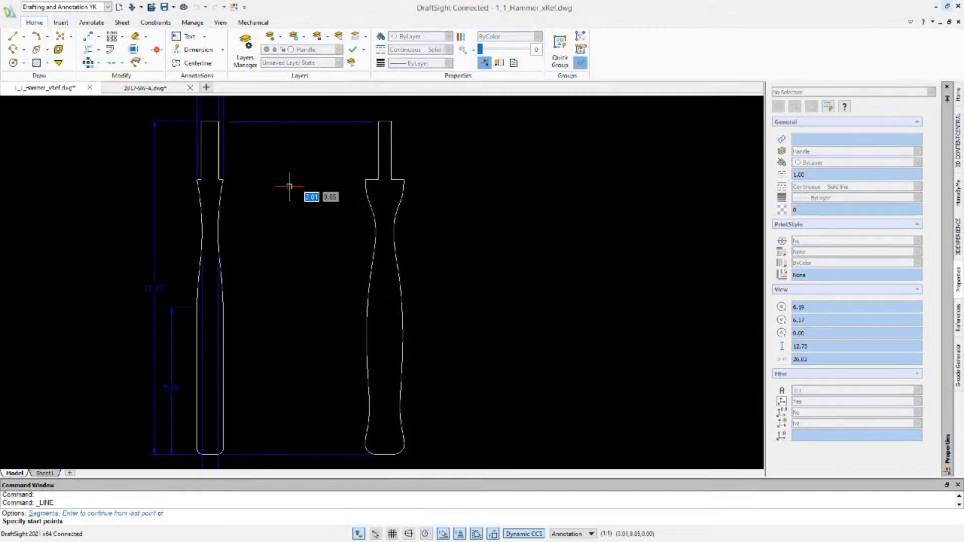
click(350, 237)
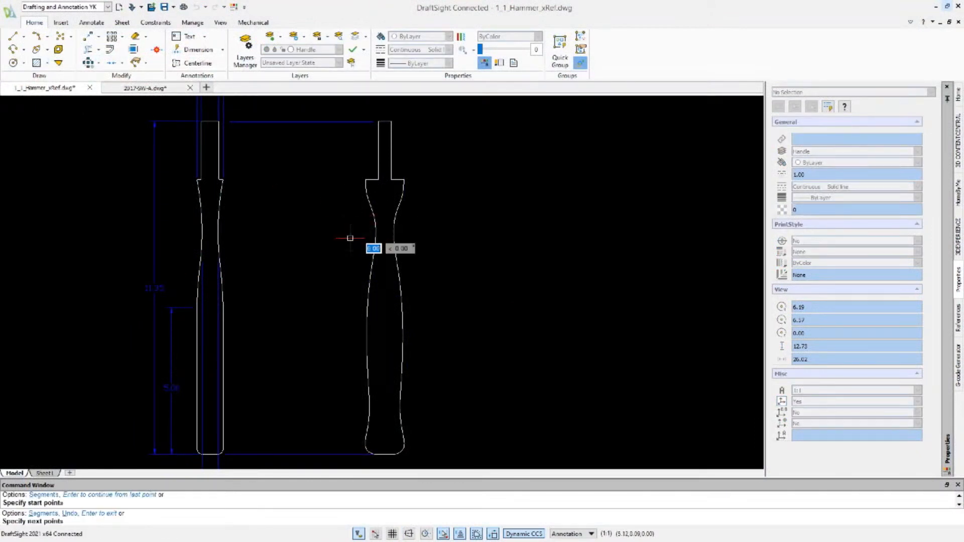
click(416, 191)
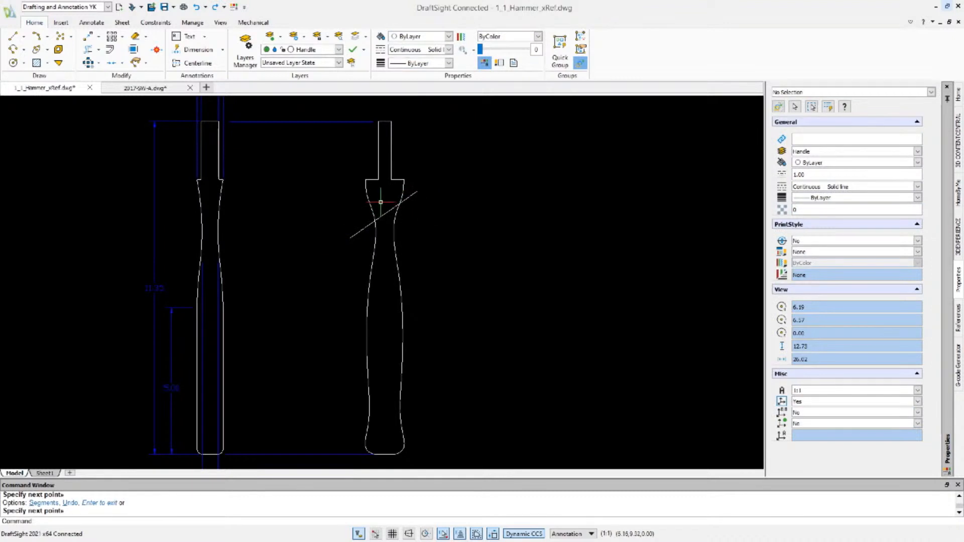
Step: Offset the diagonal line by 0.13 to its lower side
click(112, 51)
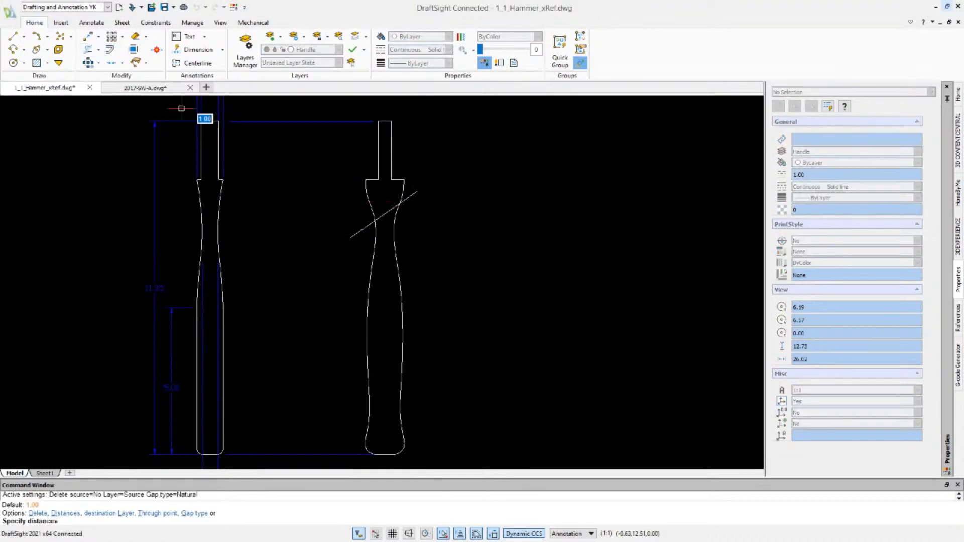
click(383, 215)
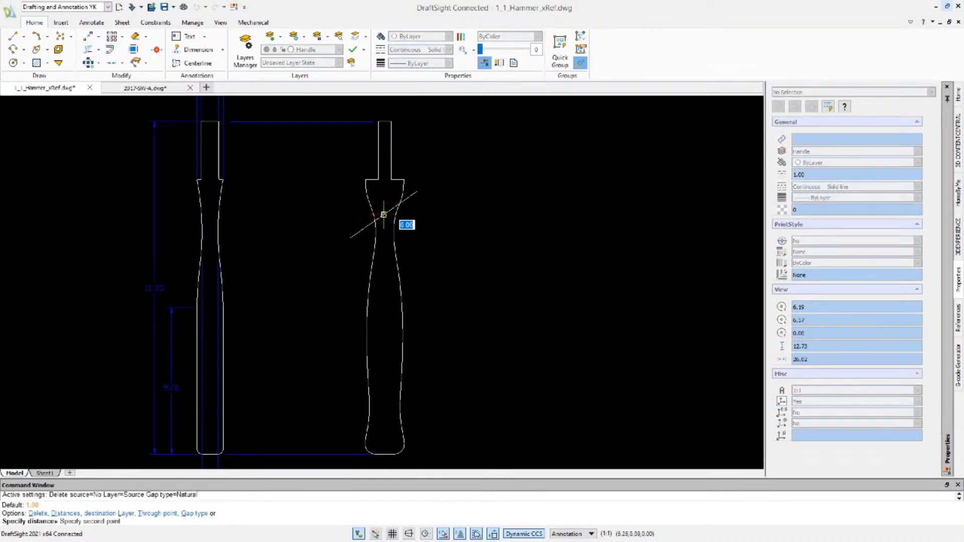
text(.13)
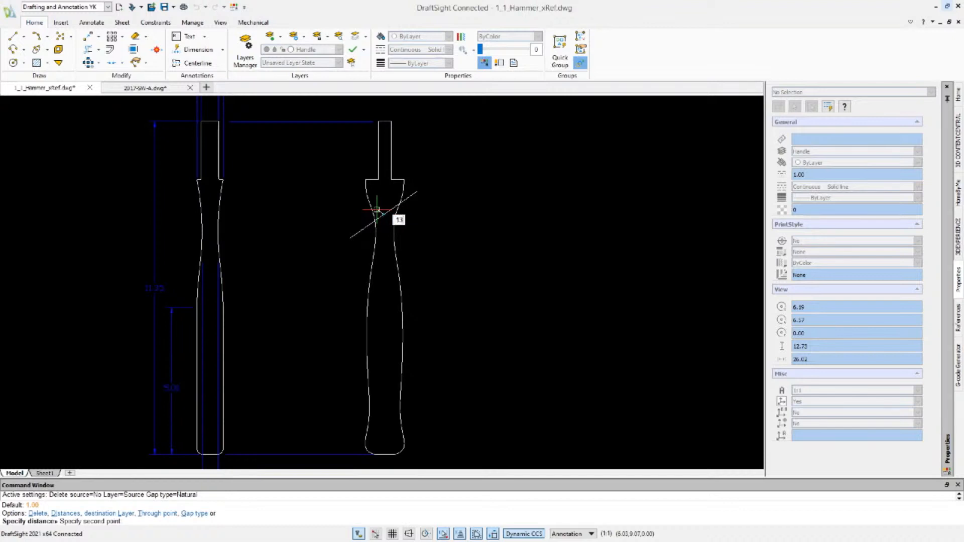
key(Return)
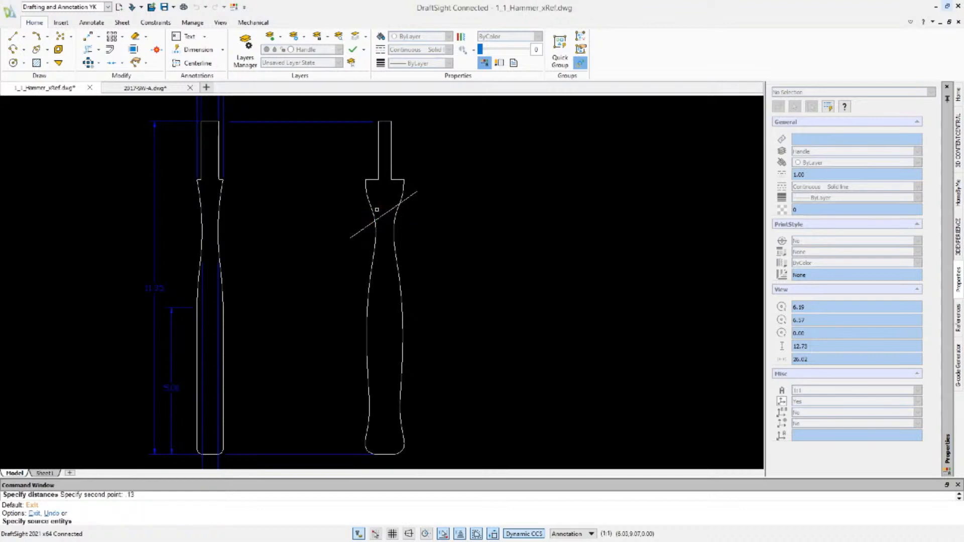
click(384, 215)
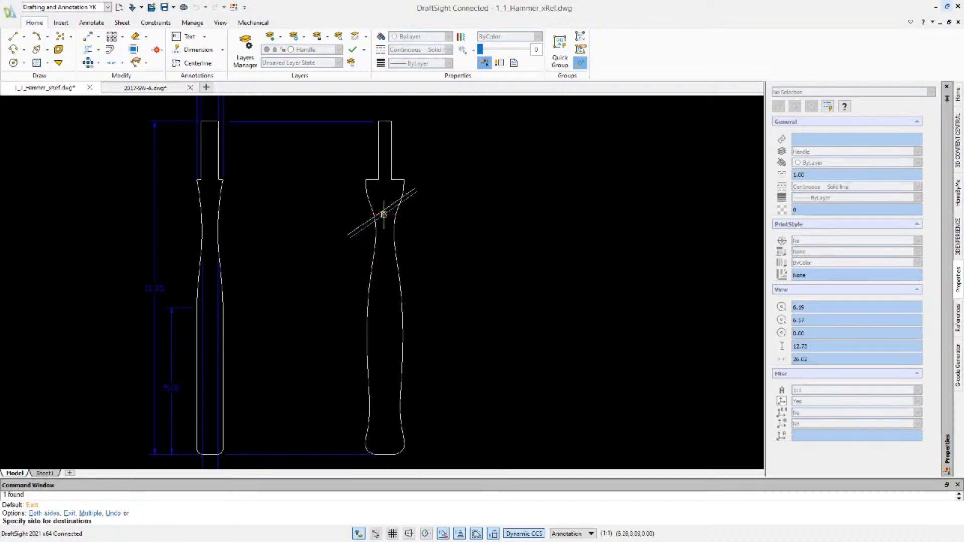
click(383, 222)
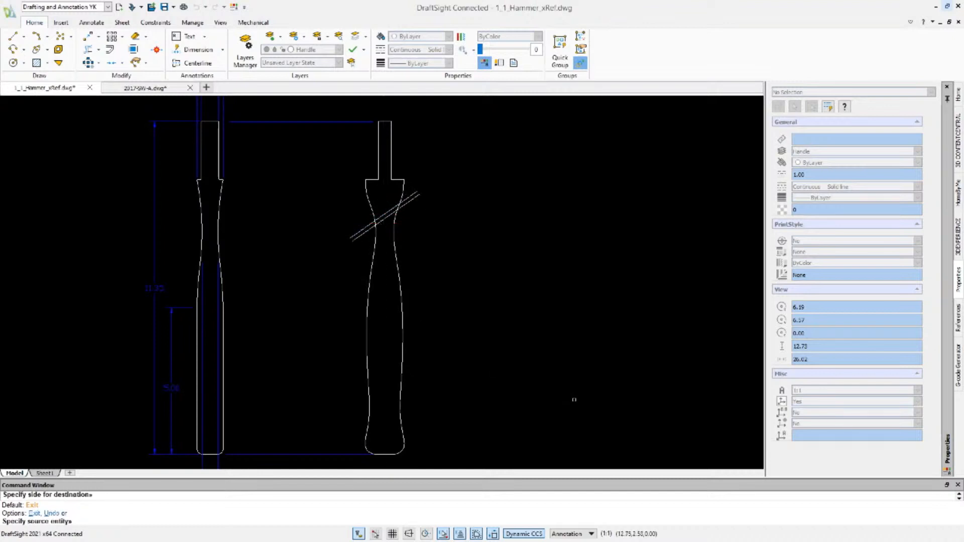
key(Escape)
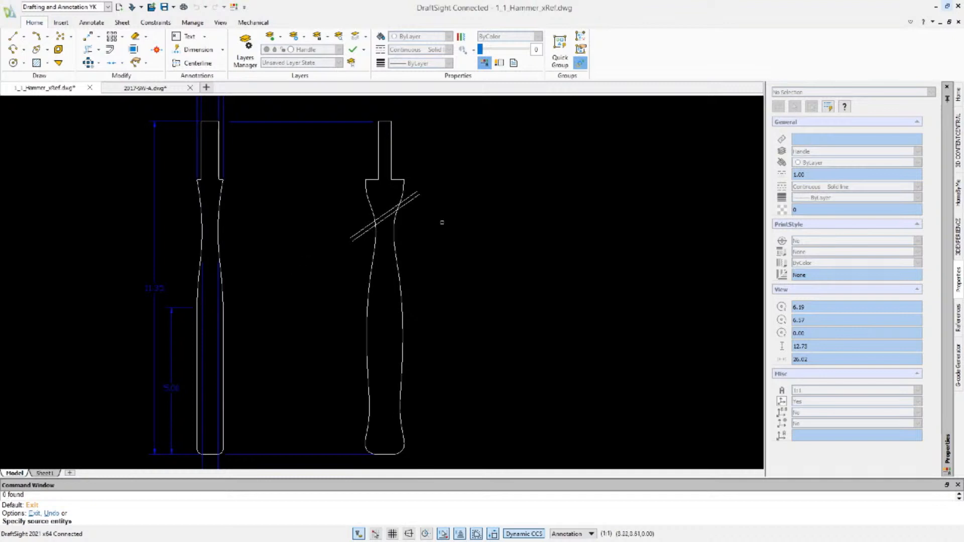
Step: Create an associative linear pattern of the two diagonal lines with 11 vertical elements, 1 horizontal element and -0.8 vertical spacing
click(334, 261)
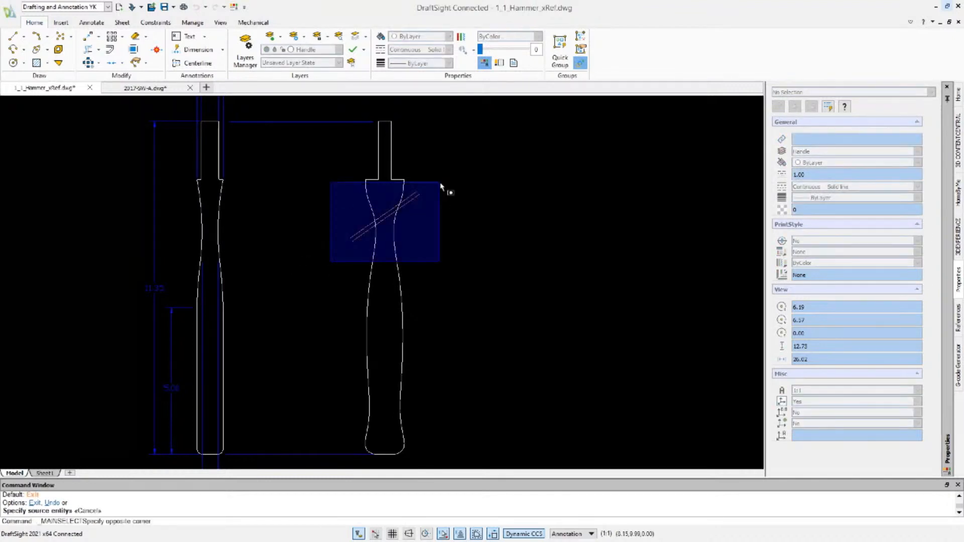
click(443, 181)
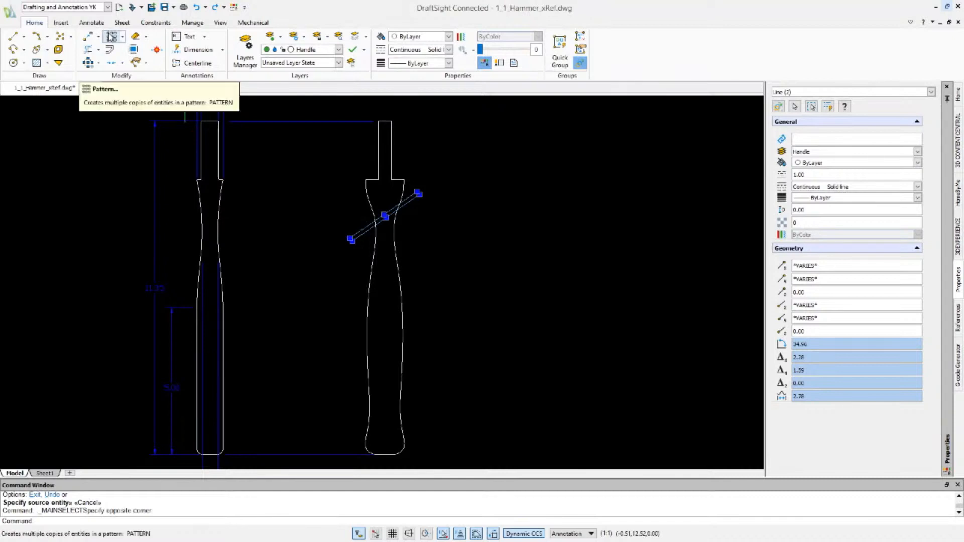
click(110, 38)
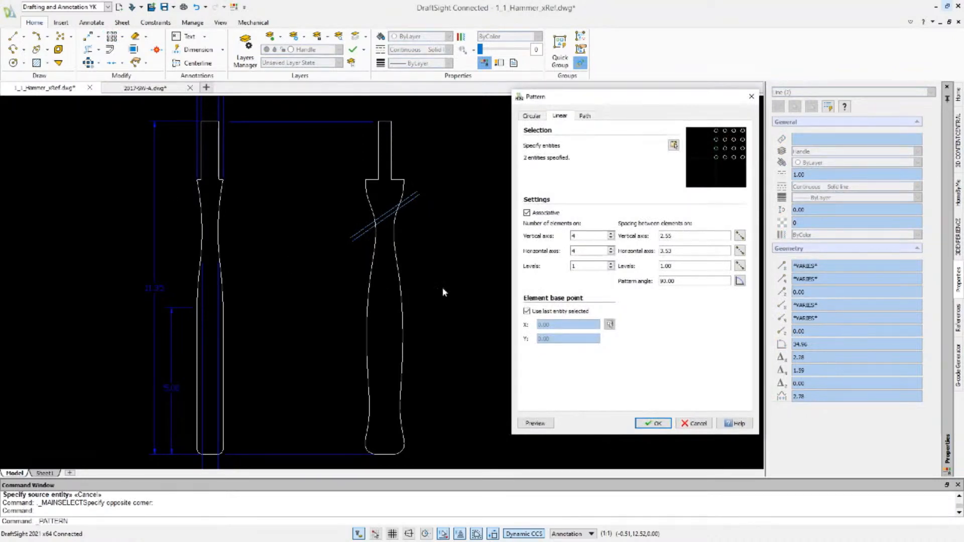
click(582, 235)
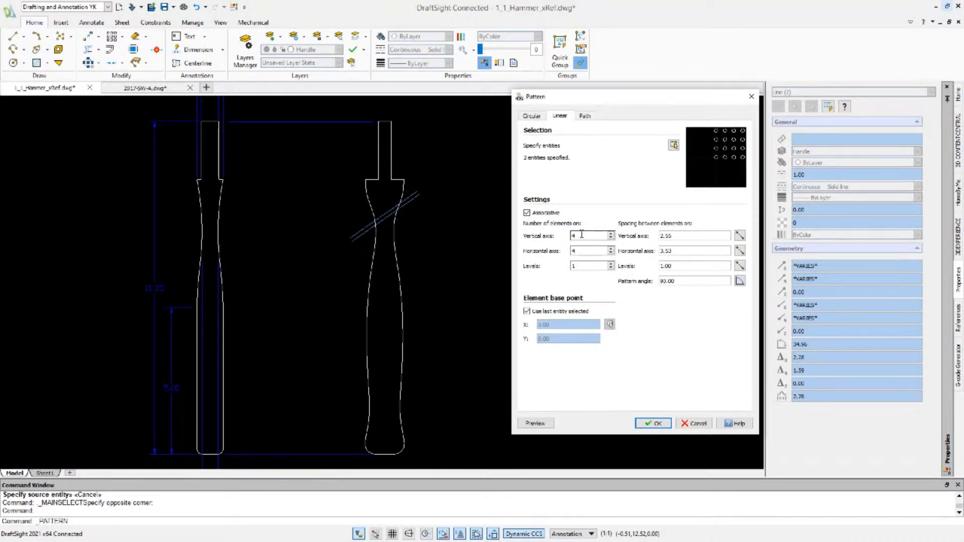
drag(582, 235, 534, 239)
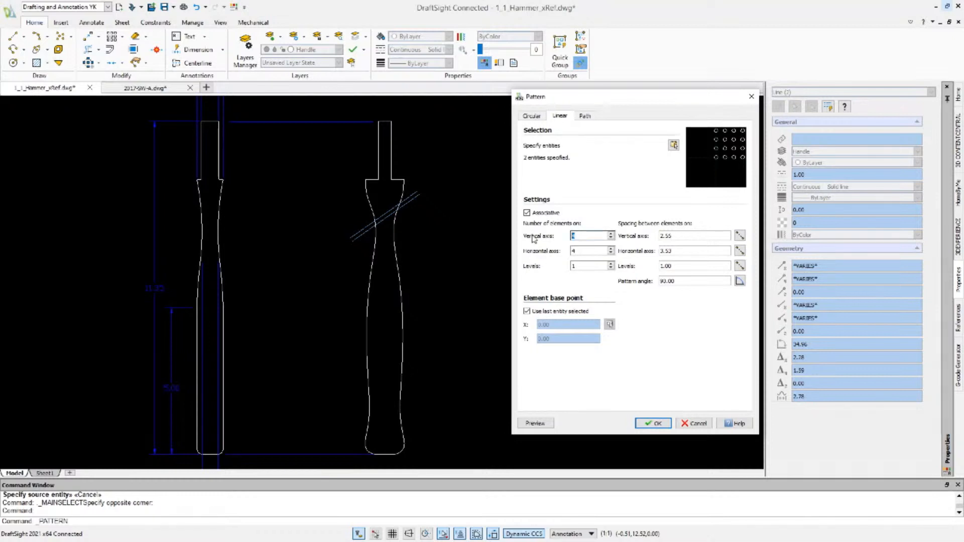
key(Tab)
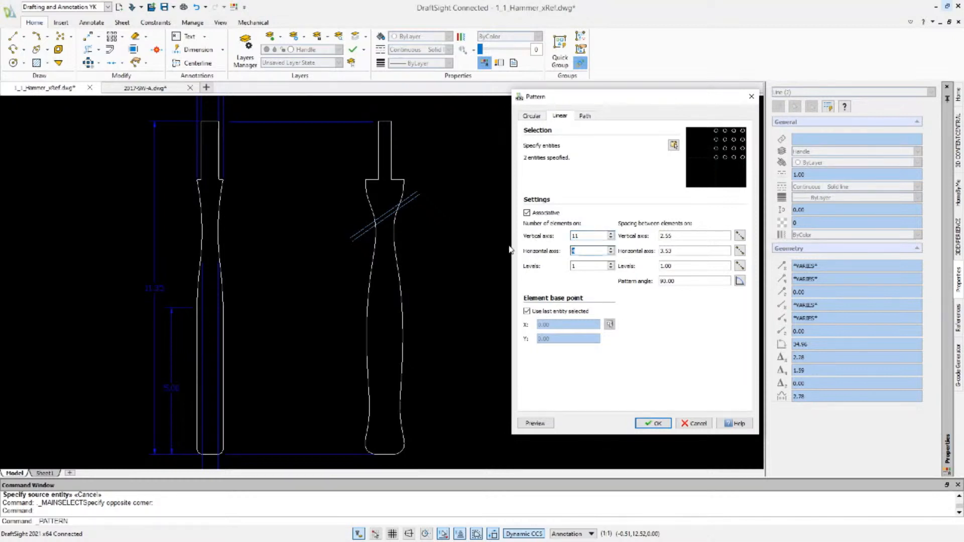
text(1)
drag(678, 236, 613, 242)
text(-)
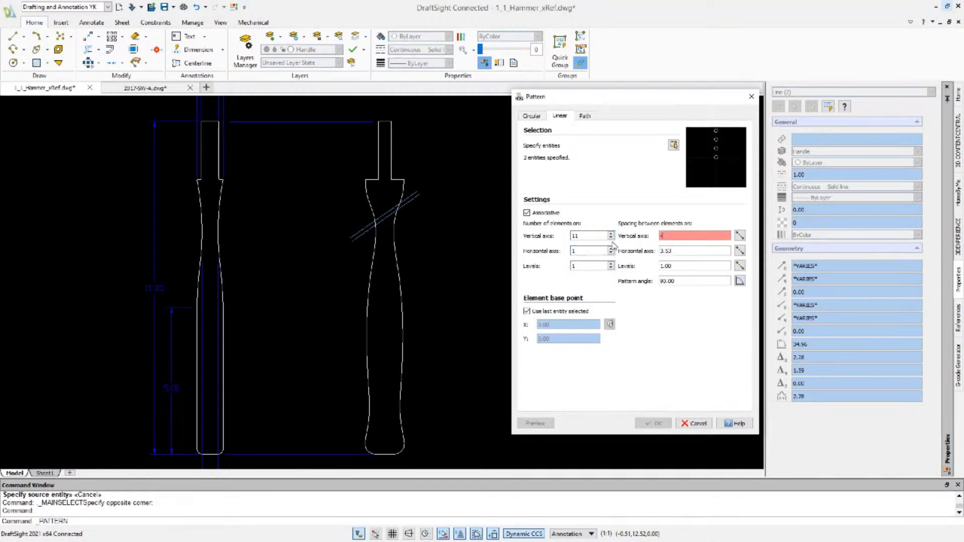
text(.8)
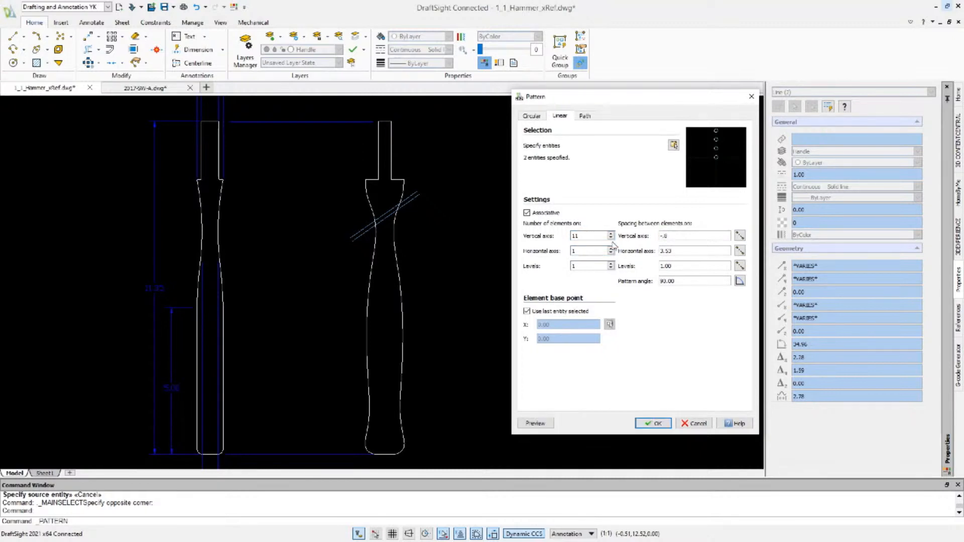
click(660, 423)
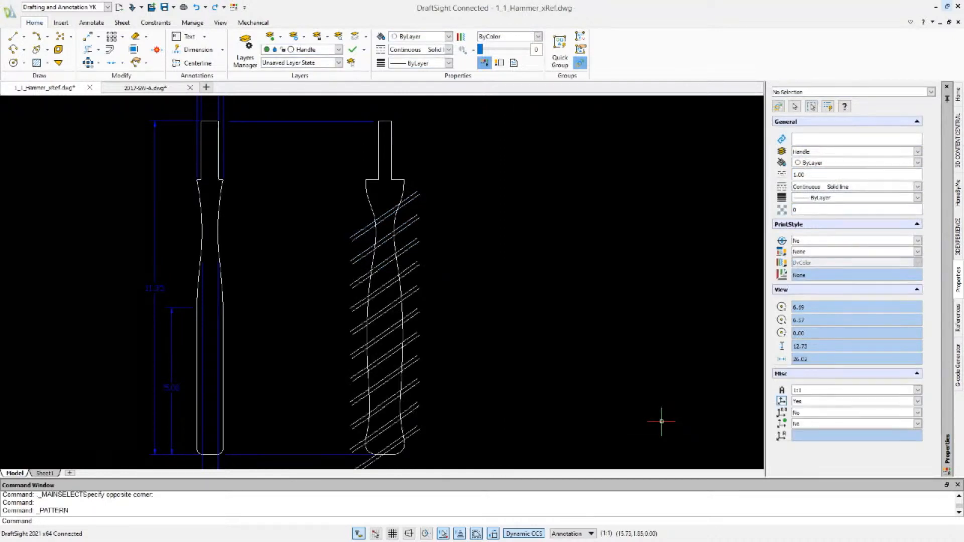
Step: Tighten the row spacing of the diagonal line pattern to about -0.69 directly in the drawing
click(113, 37)
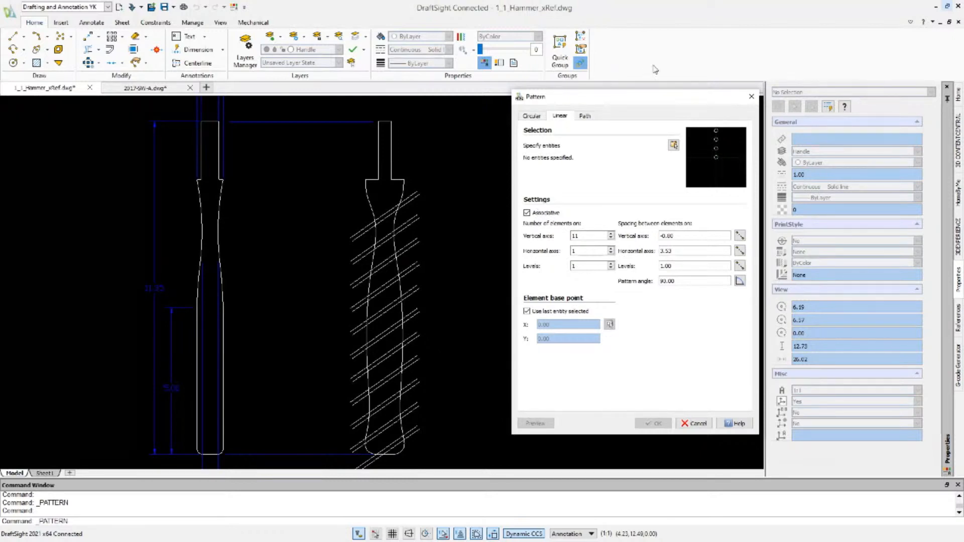
click(752, 97)
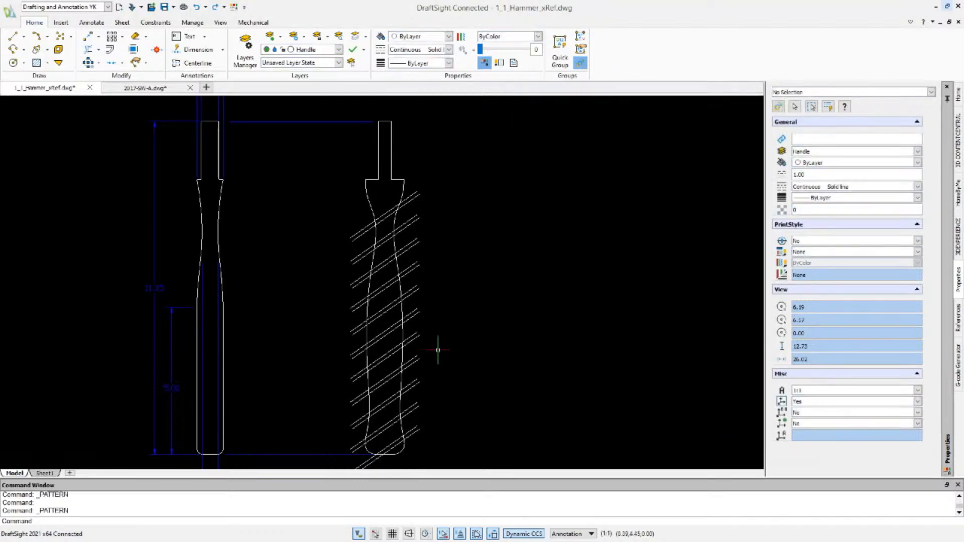
click(385, 219)
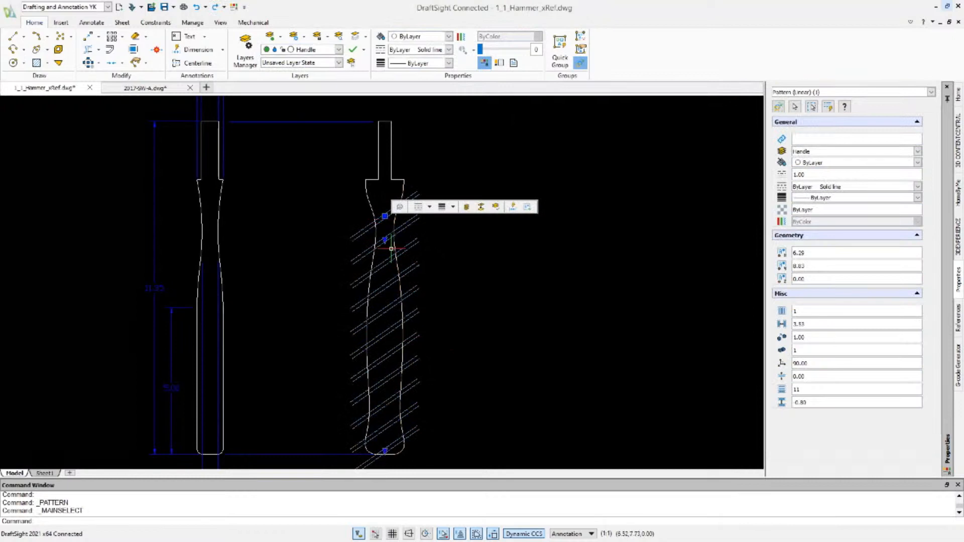
click(384, 240)
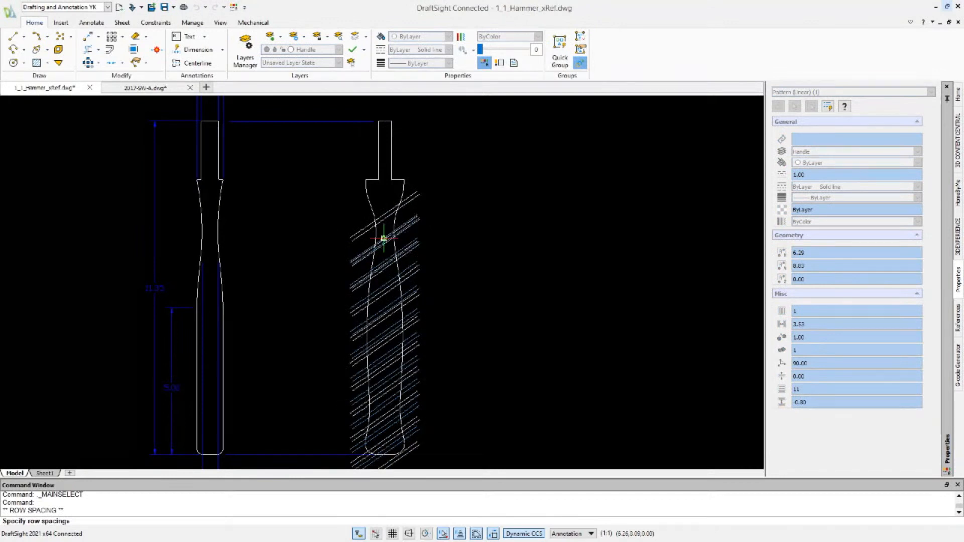
click(383, 243)
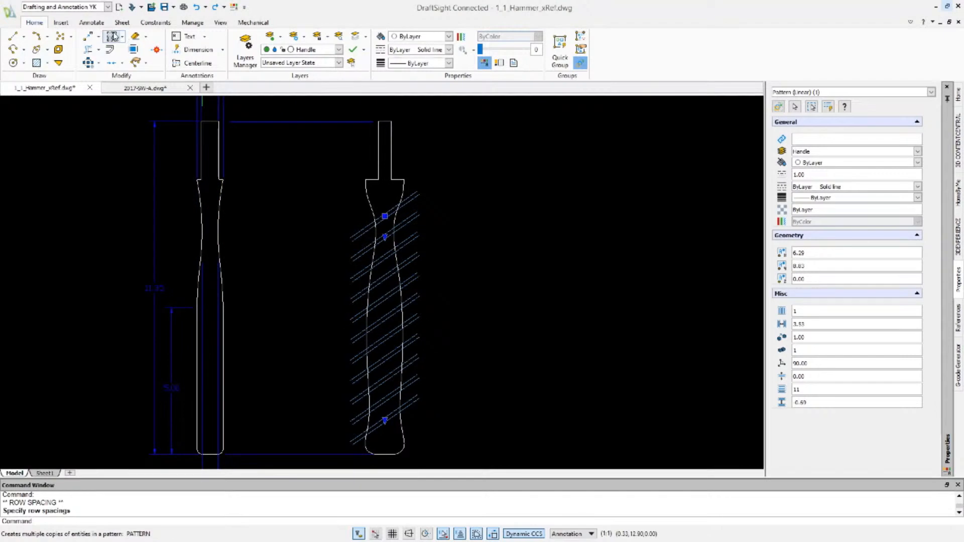
click(112, 36)
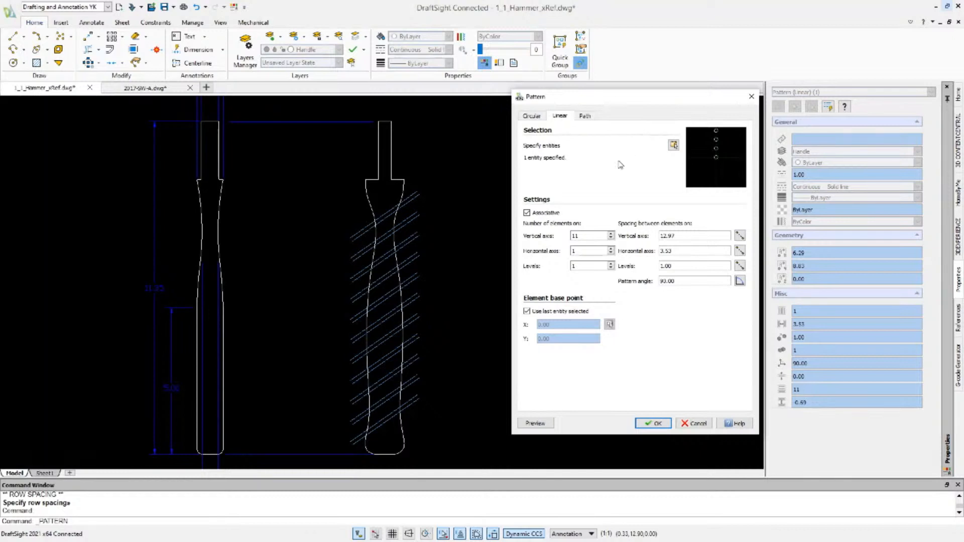
click(751, 97)
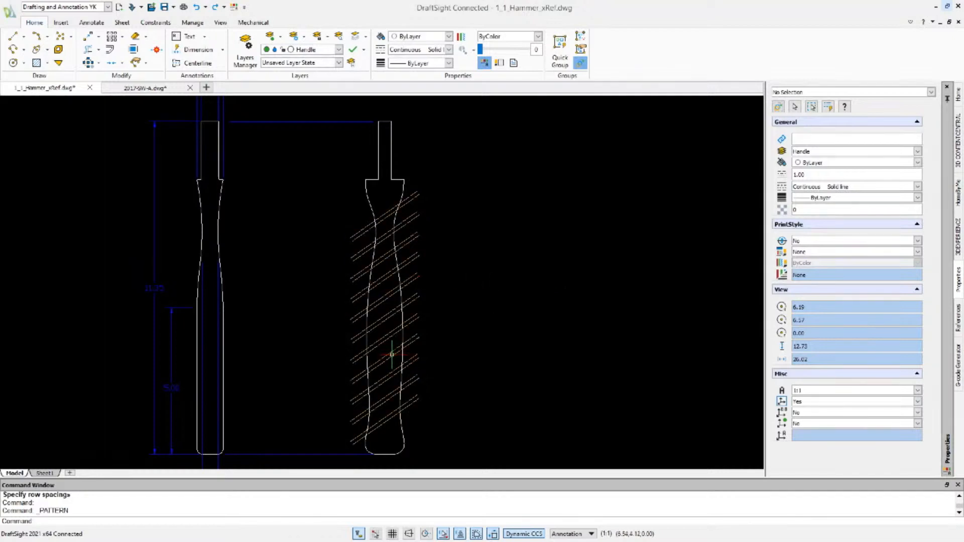
Step: Explode the linear pattern of diagonal lines on the wider handle into separate lines
click(133, 50)
click(388, 256)
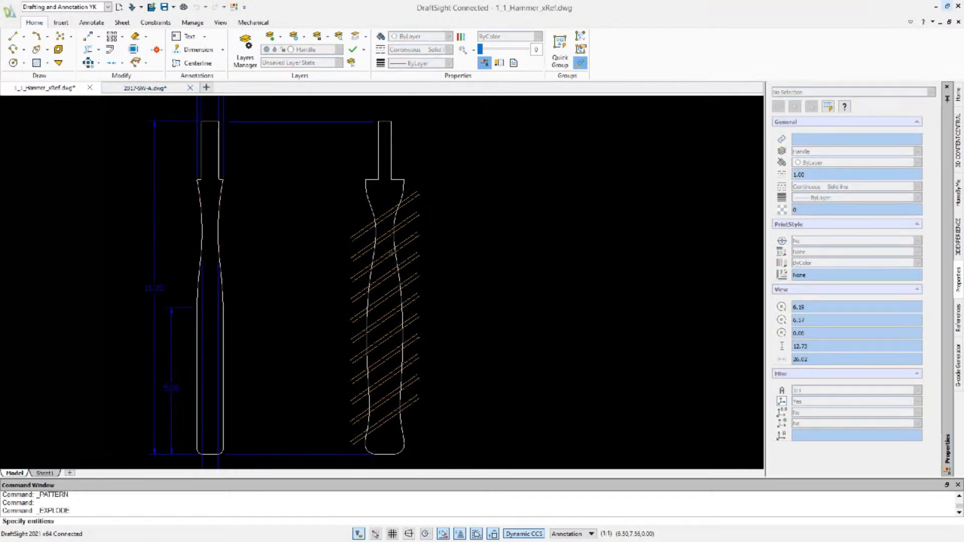
key(Return)
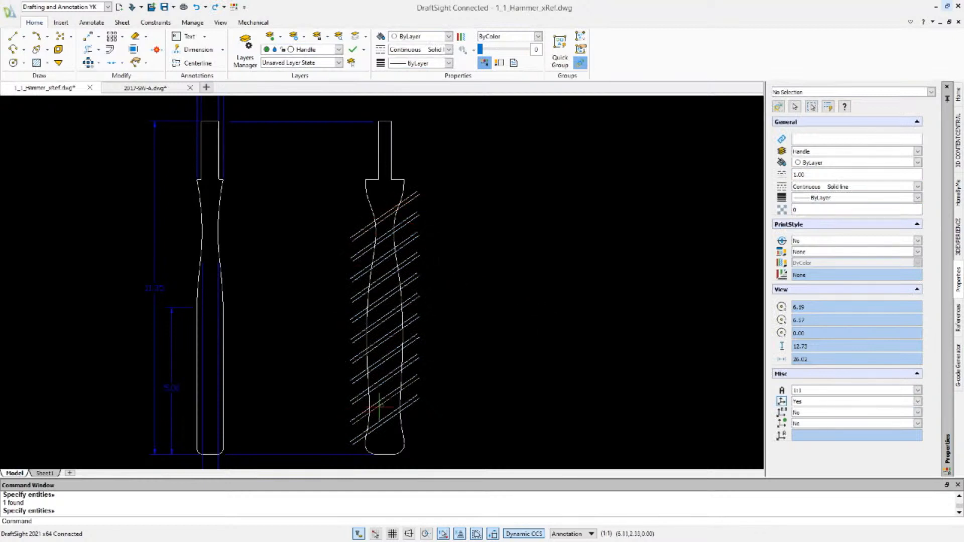
right_click(513, 173)
key(Escape)
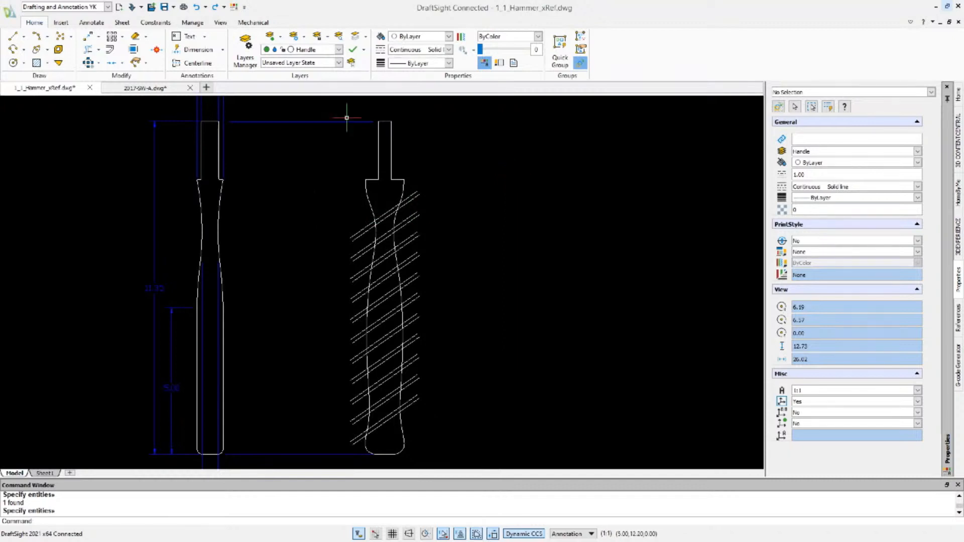
click(90, 49)
click(99, 50)
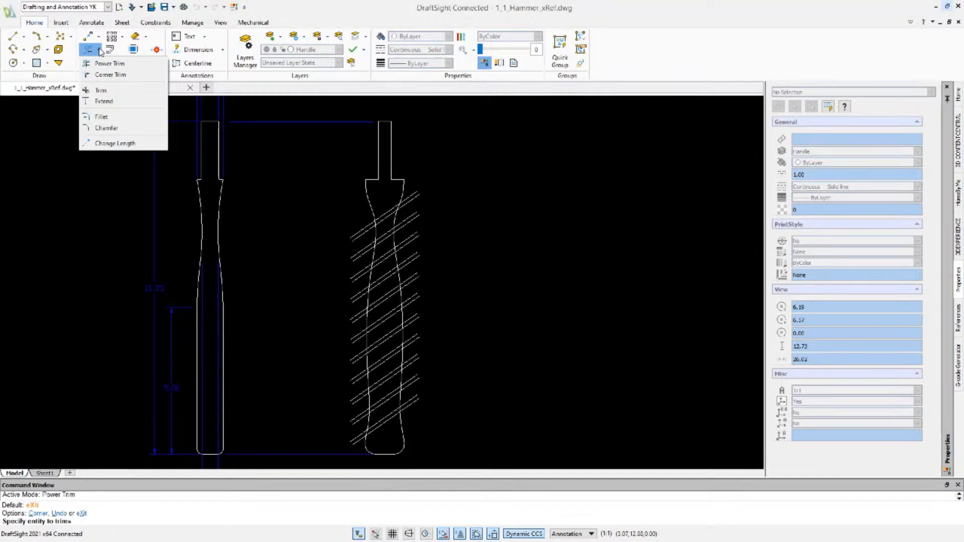
click(100, 51)
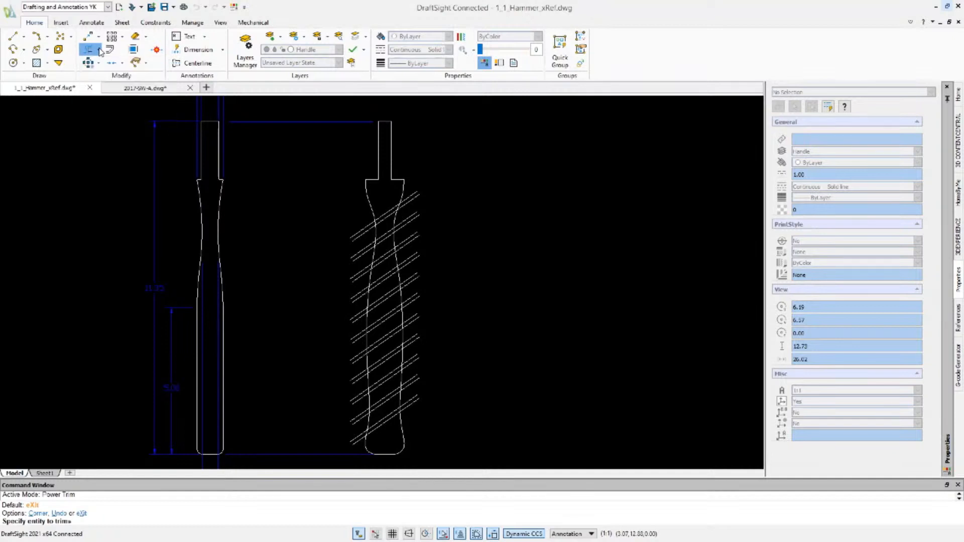
key(Escape)
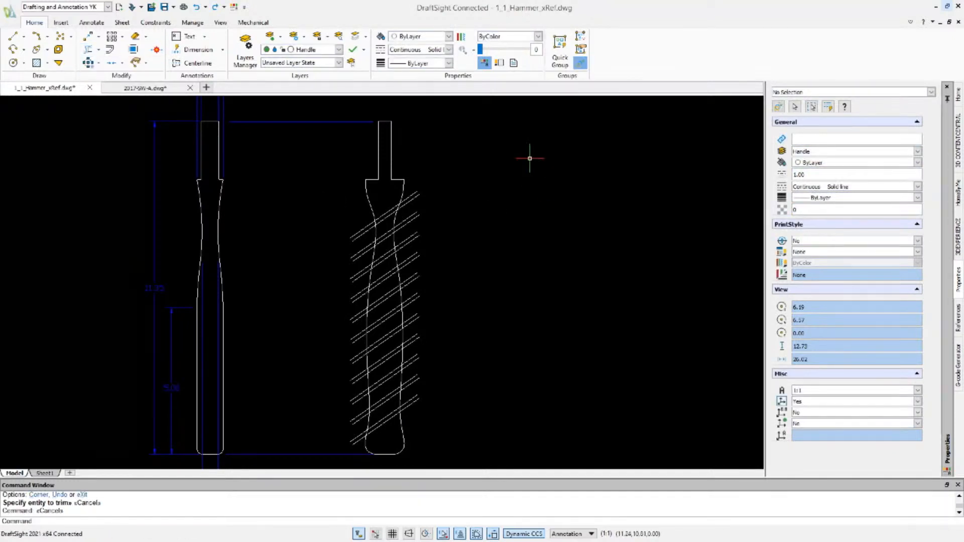
right_drag(530, 156, 552, 185)
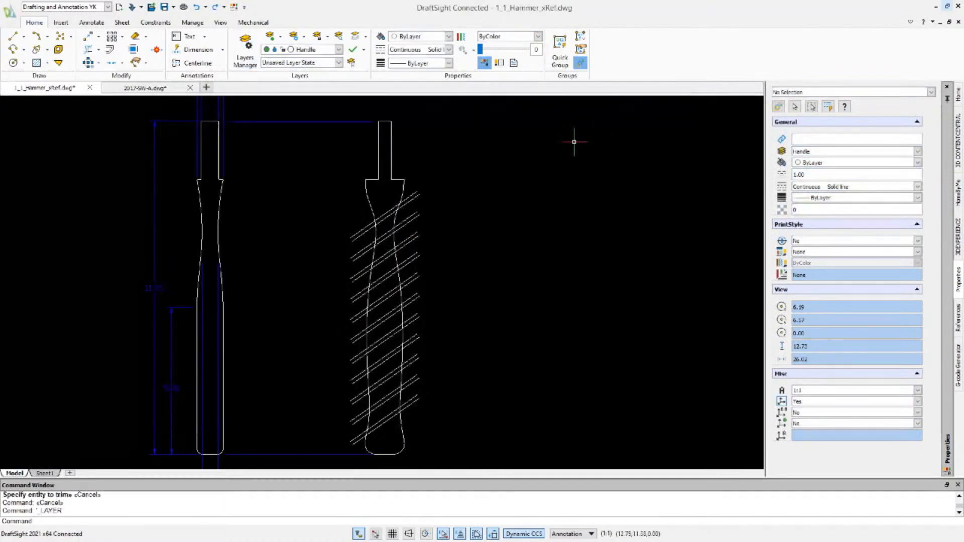
mouse_move(572, 142)
right_down()
mouse_move(581, 158)
mouse_move(606, 148)
right_up()
drag(413, 182, 413, 266)
key(Escape)
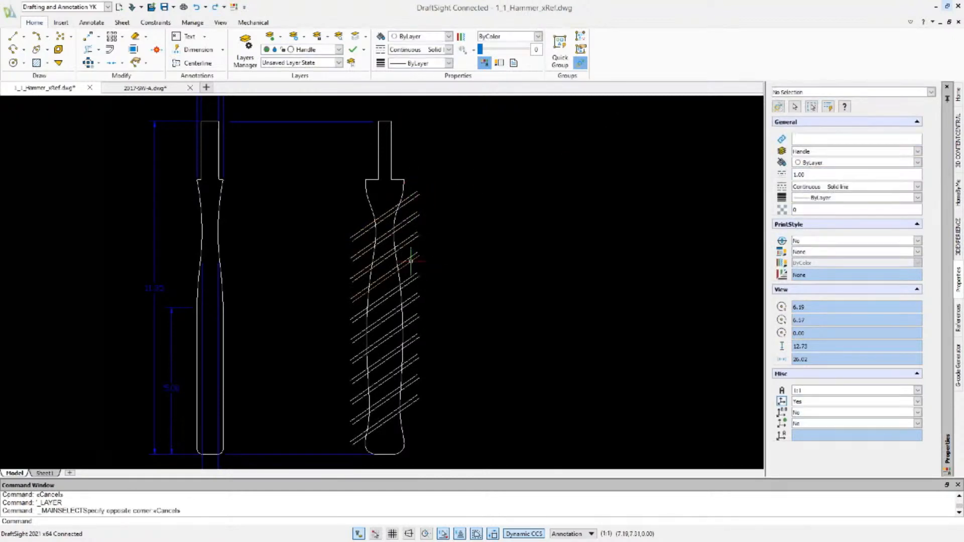
click(132, 50)
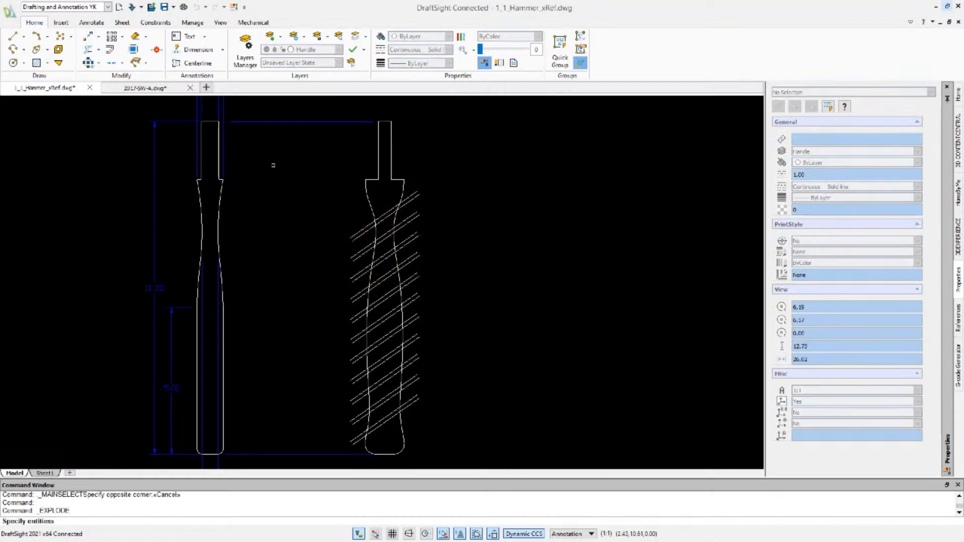
key(Escape)
click(132, 50)
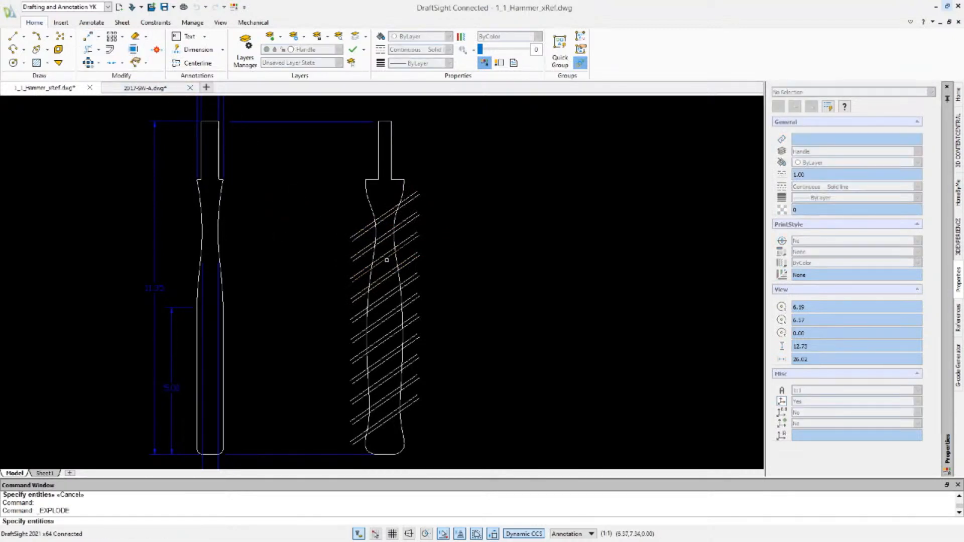
click(373, 260)
key(Escape)
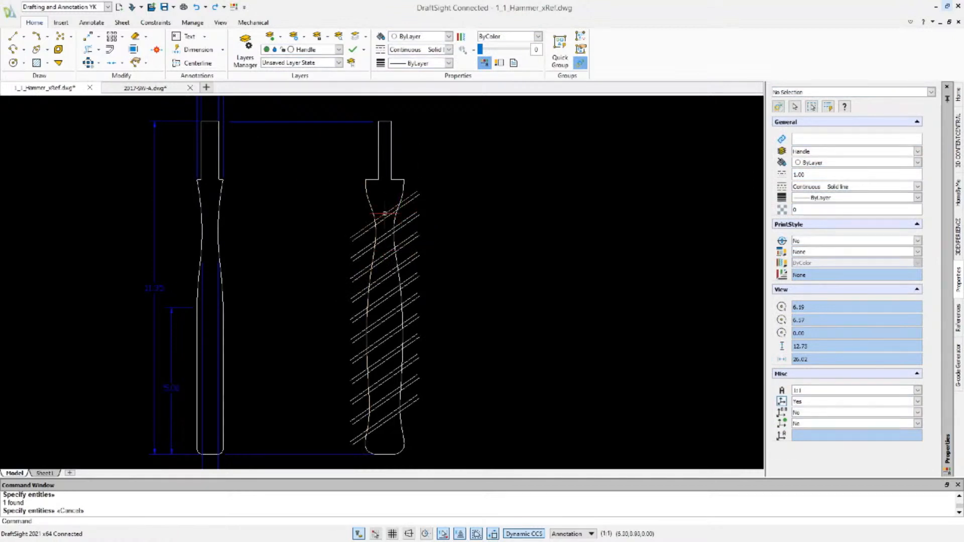
Step: Try moving the uppermost diagonal line slightly upward on the wider handle, and undo the move
click(383, 214)
key(Escape)
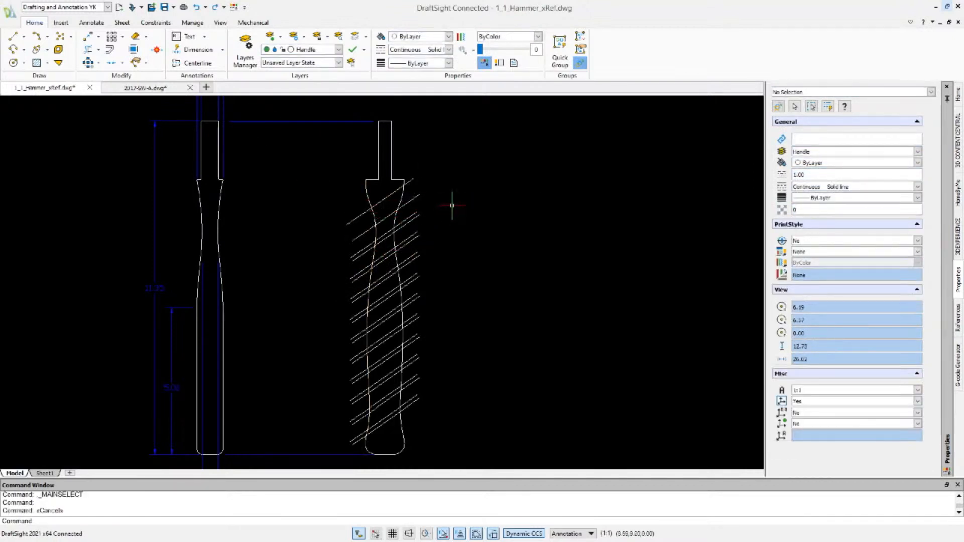
key(ctrl+z)
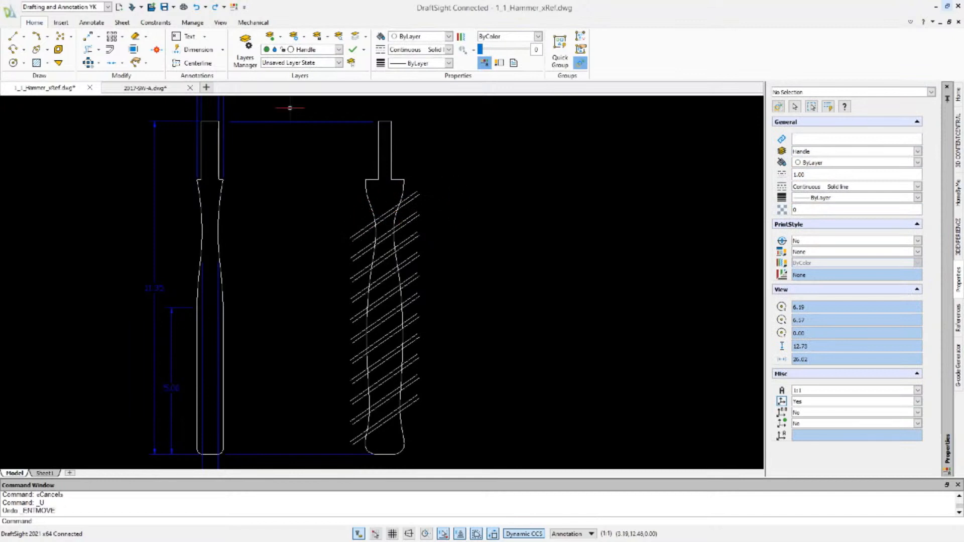
Step: Power-trim the ends of all diagonal lines that extend beyond both sides of the wider handle's outline
right_click(484, 184)
click(514, 192)
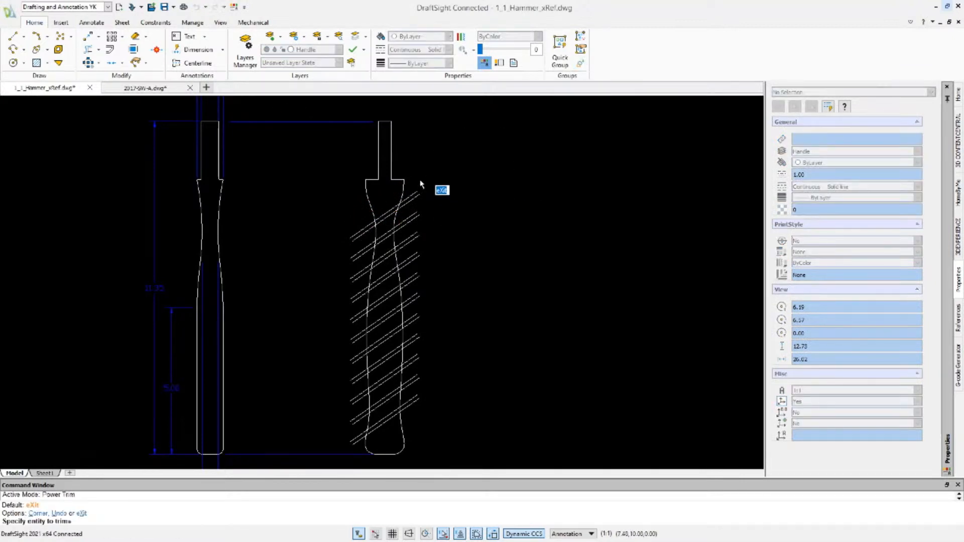
drag(416, 179, 409, 227)
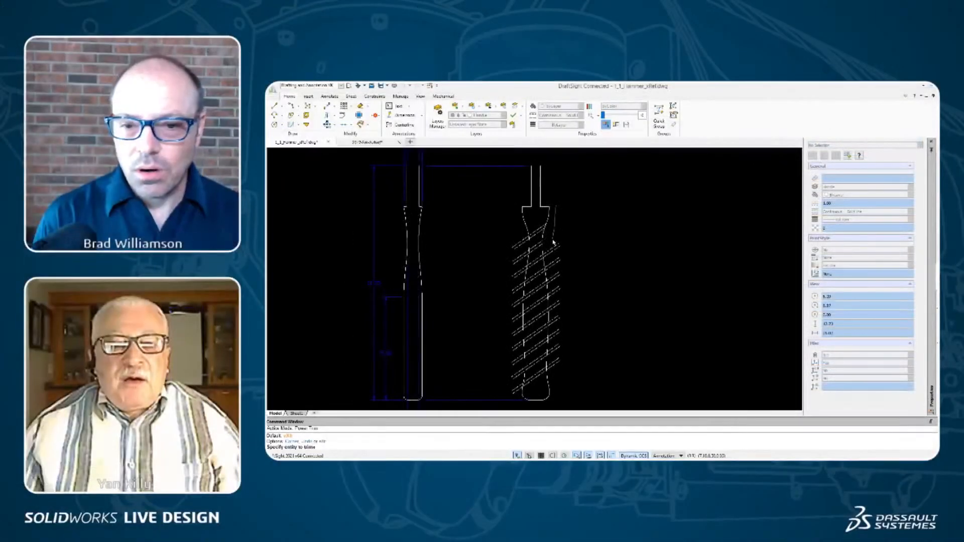
mouse_move(553, 243)
mouse_down()
mouse_move(557, 386)
mouse_move(514, 395)
mouse_move(520, 241)
mouse_move(628, 251)
mouse_up()
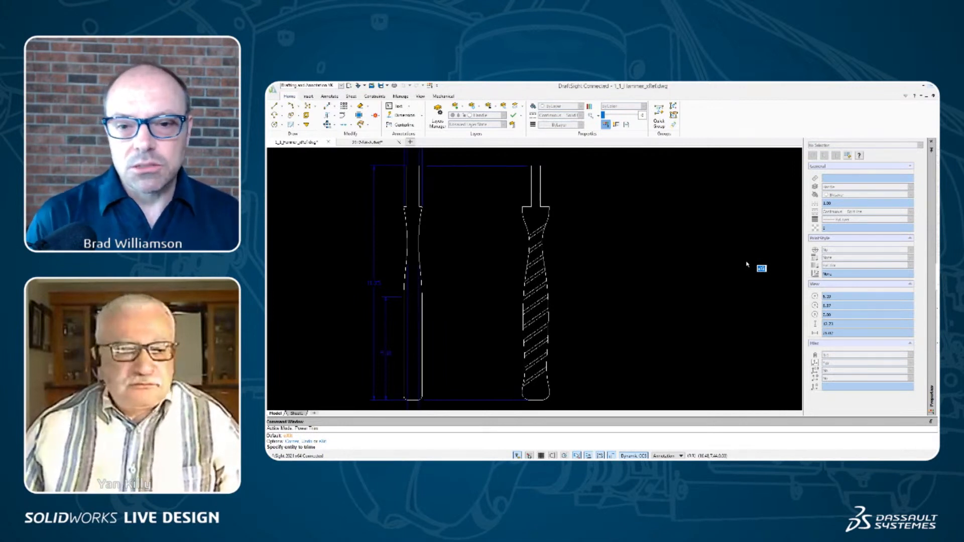
click(485, 167)
key(Escape)
Step: Try to delete the upper and lower horizontal blue lines running between the two handles
key(Delete)
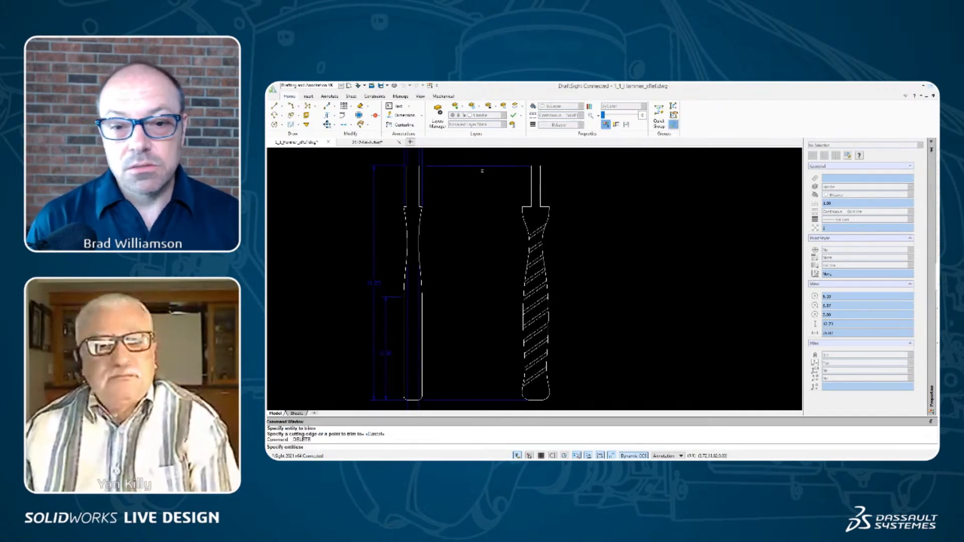
click(481, 167)
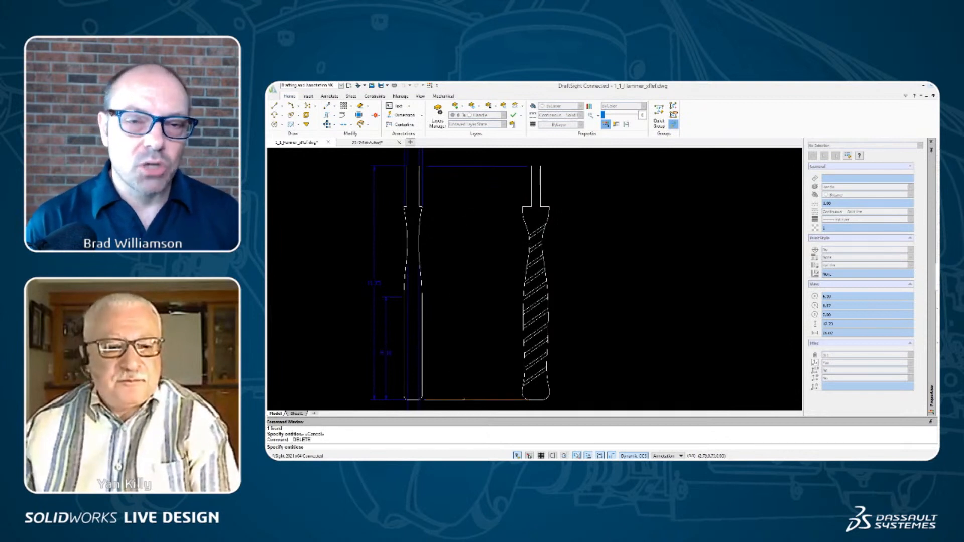
click(463, 400)
key(Escape)
key(Delete)
click(476, 376)
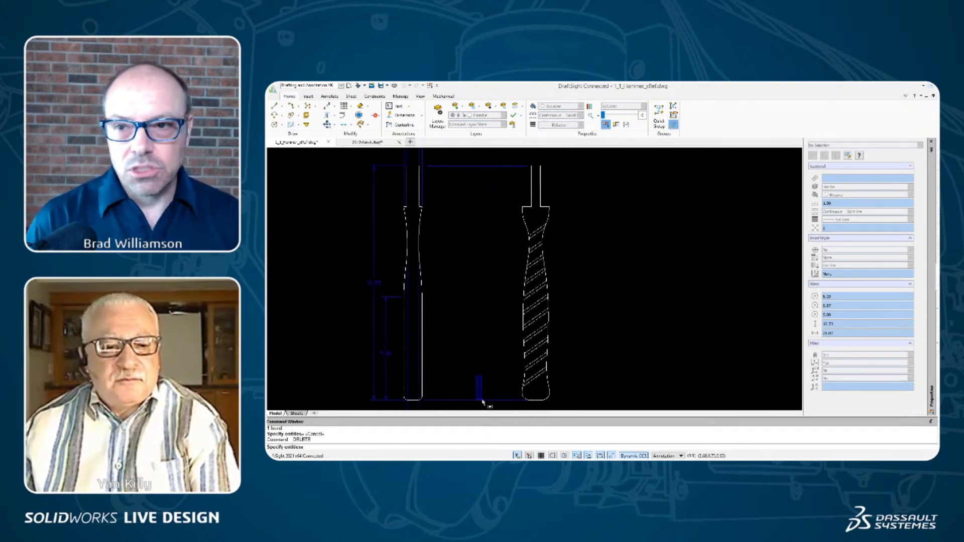
click(483, 408)
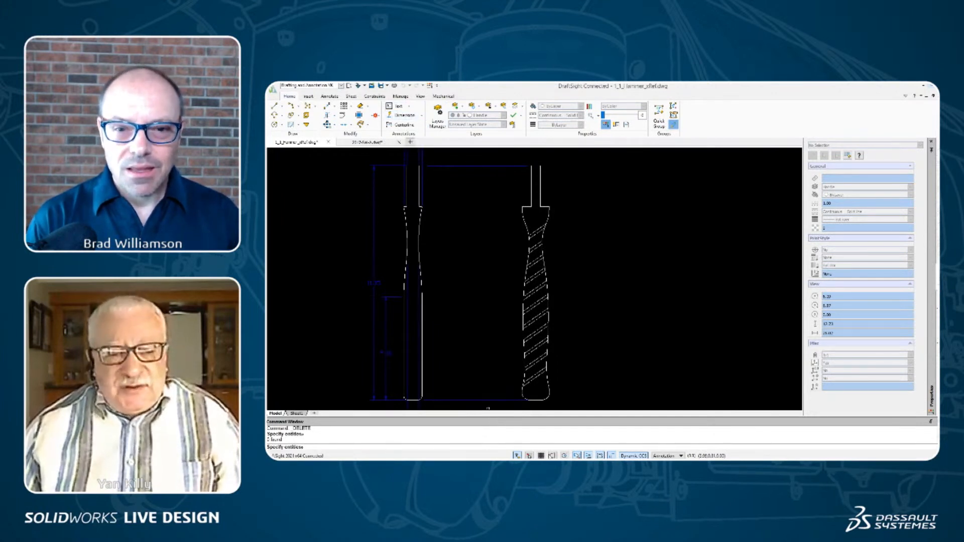
Step: With Ortho on, add a linear dimension for the width of the wider handle's flared lower end, placed inside the outline
key(F8)
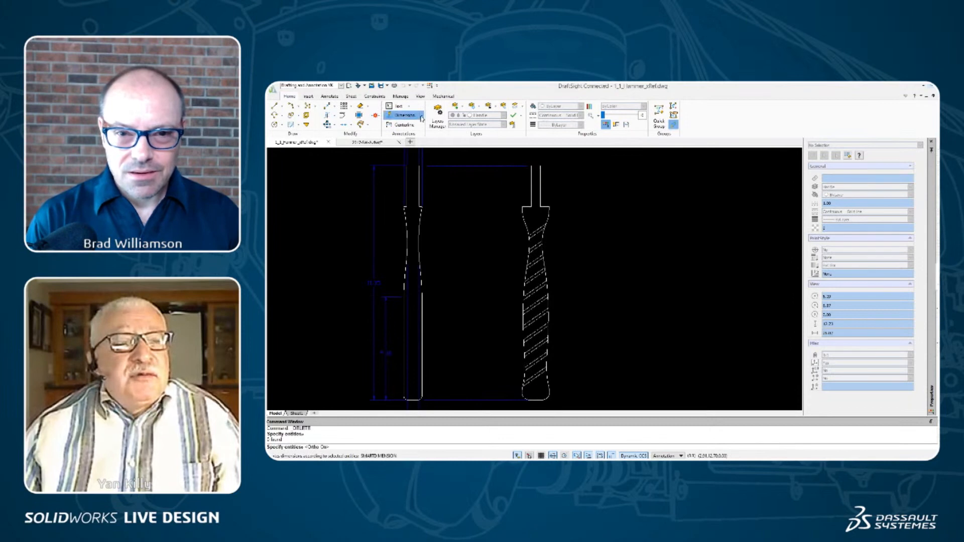
click(421, 118)
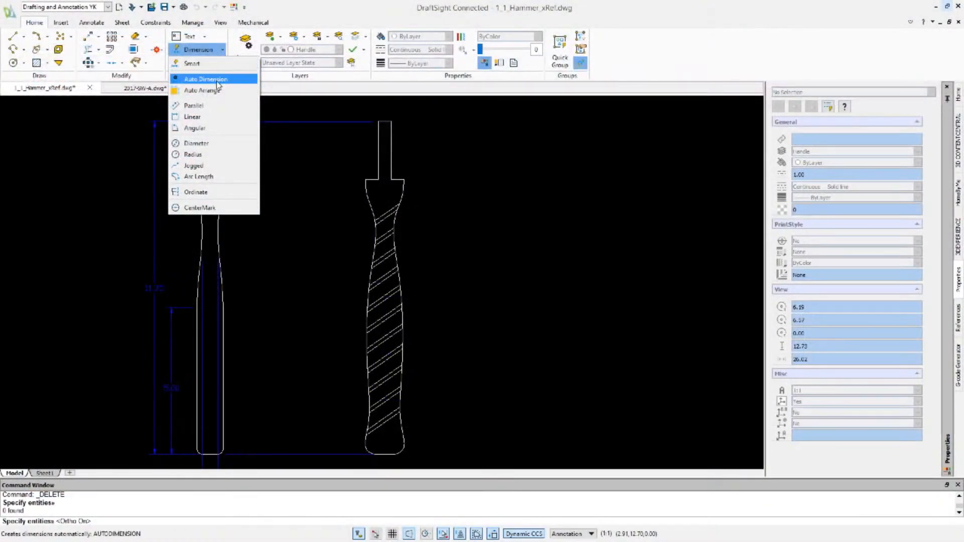
click(215, 119)
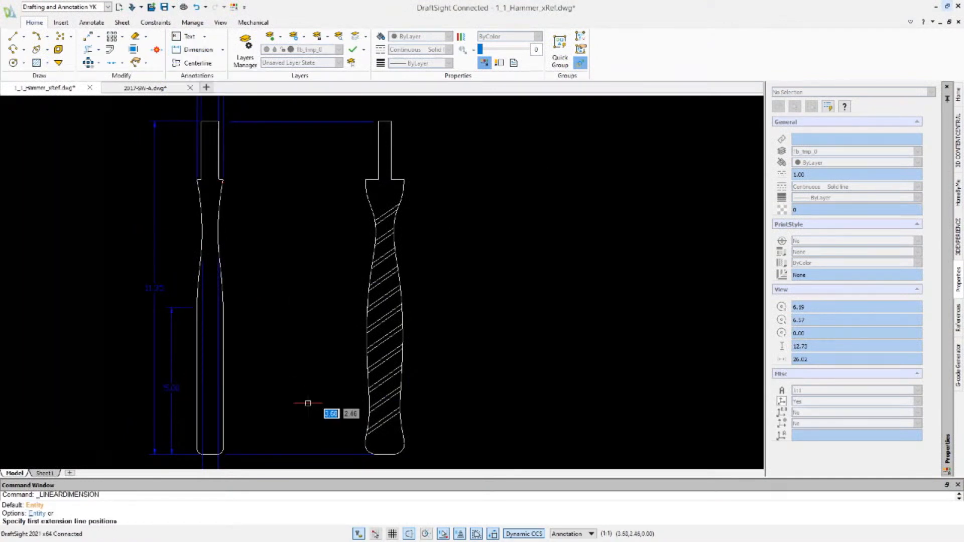
click(367, 441)
click(404, 440)
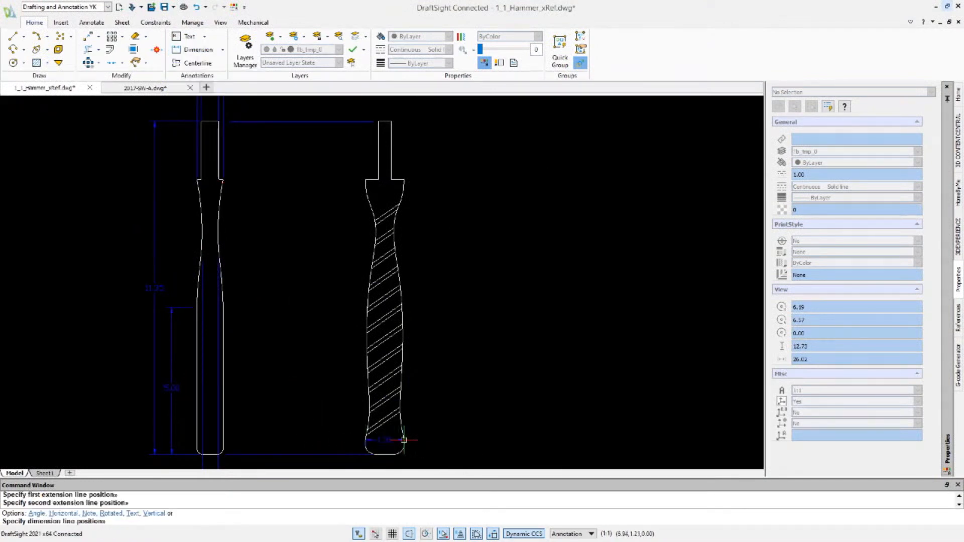
click(388, 439)
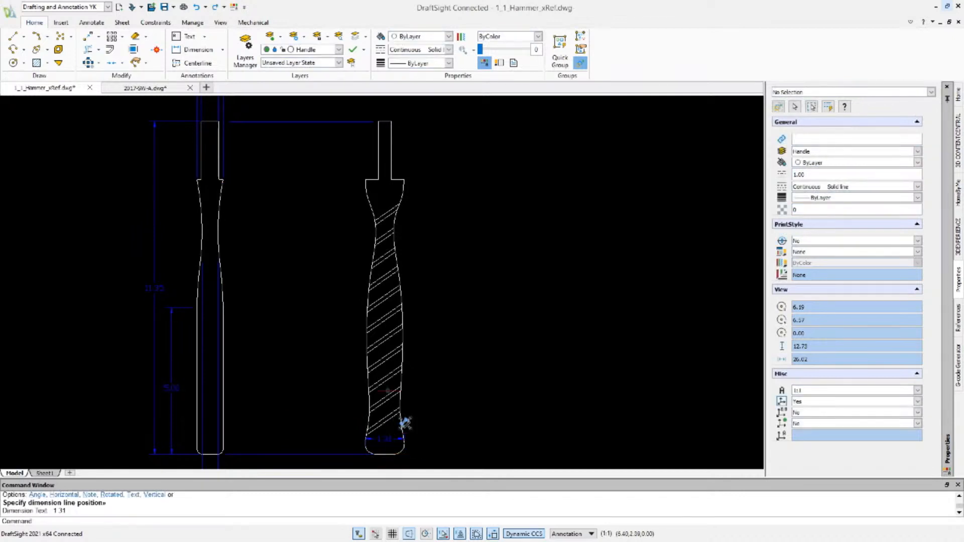
Step: Add a linear dimension across the middle bulge of the wider handle's grip, placed inside the outline
click(367, 337)
key(Escape)
key(Return)
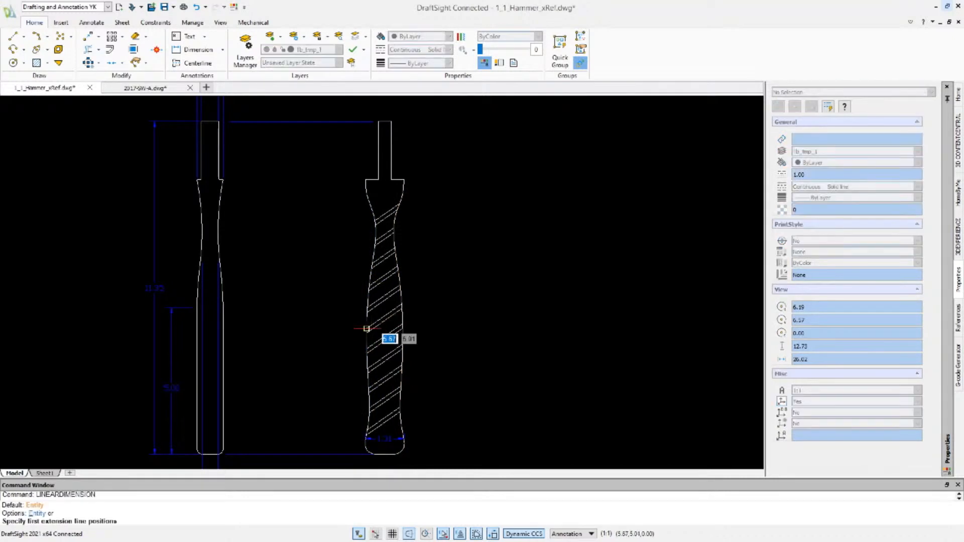
click(367, 336)
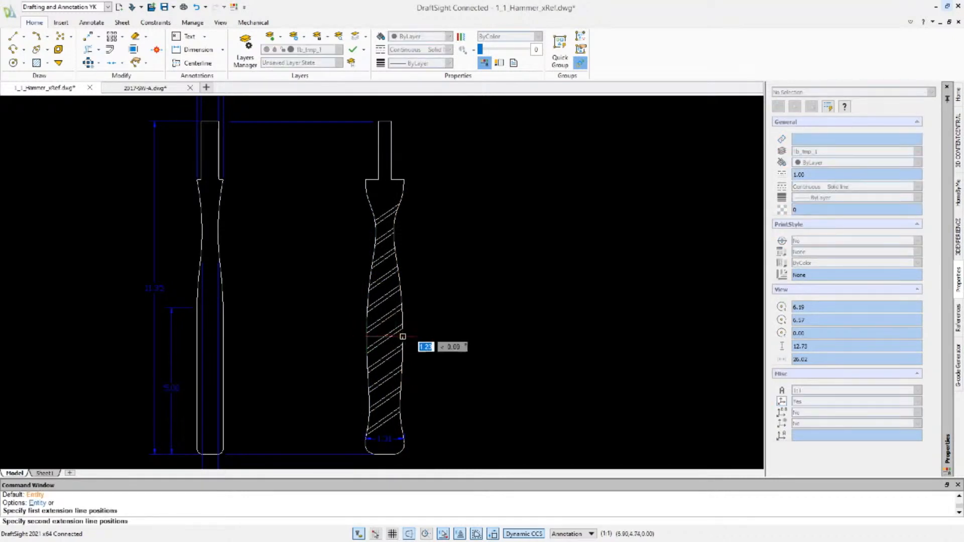
click(403, 336)
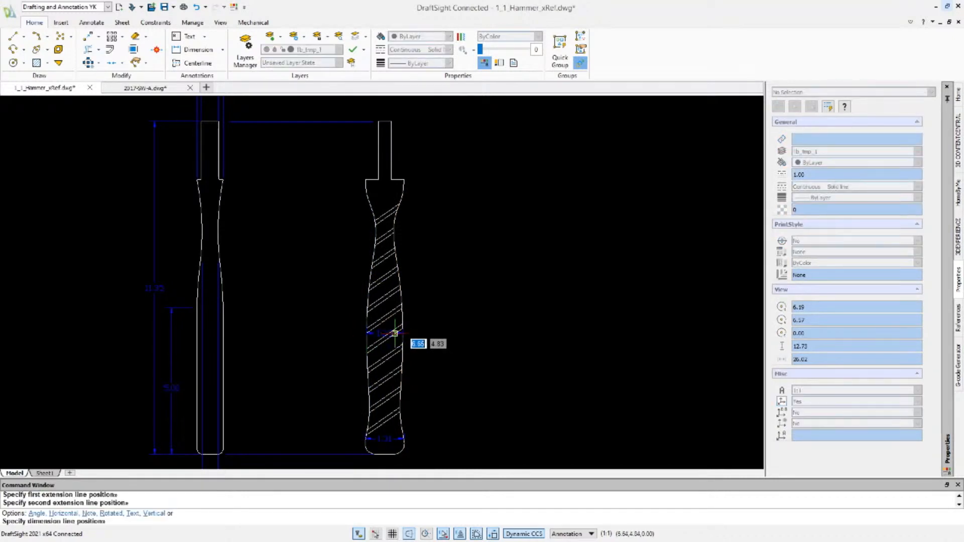
click(393, 329)
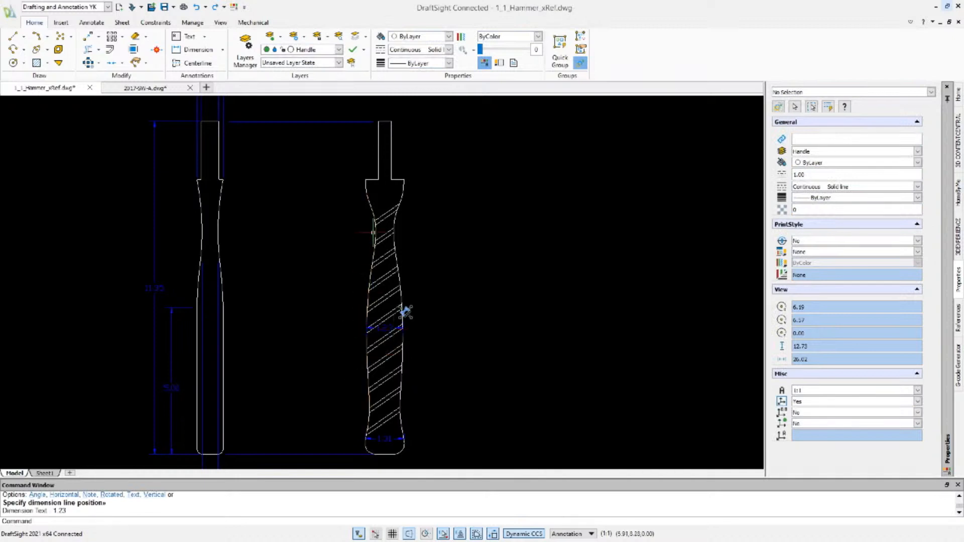
Step: Try a linear dimension across the narrow neck of the wider handle with its text outside the outline, and undo it
key(Return)
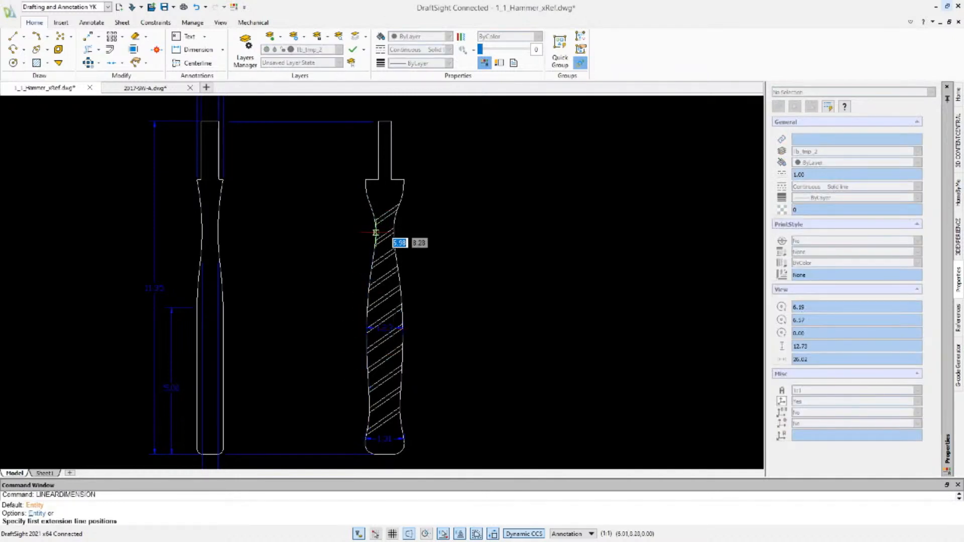
click(393, 232)
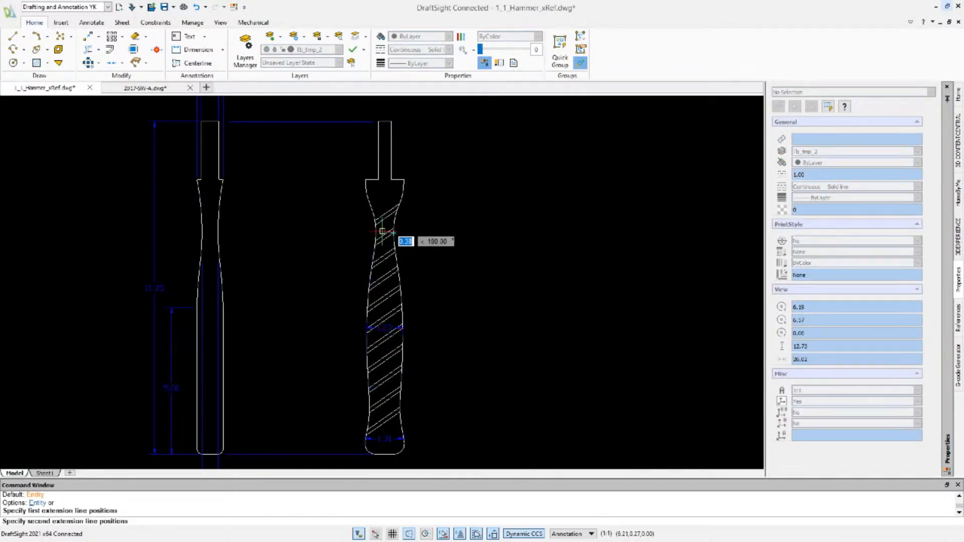
click(378, 232)
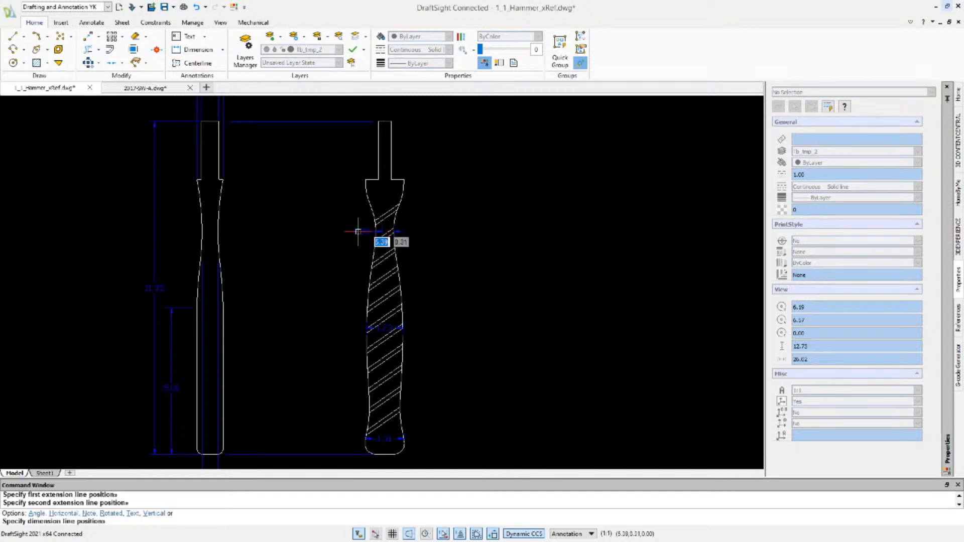
click(358, 232)
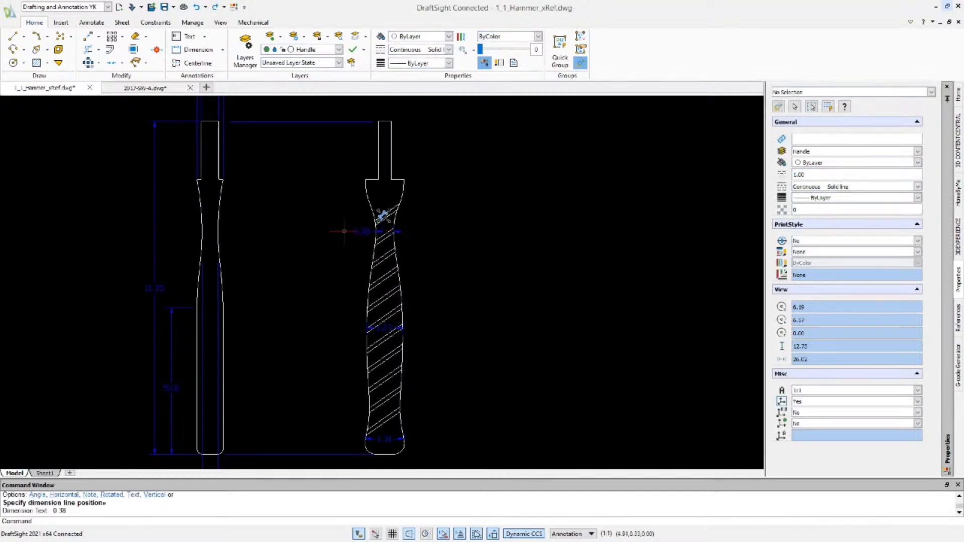
key(ctrl+z)
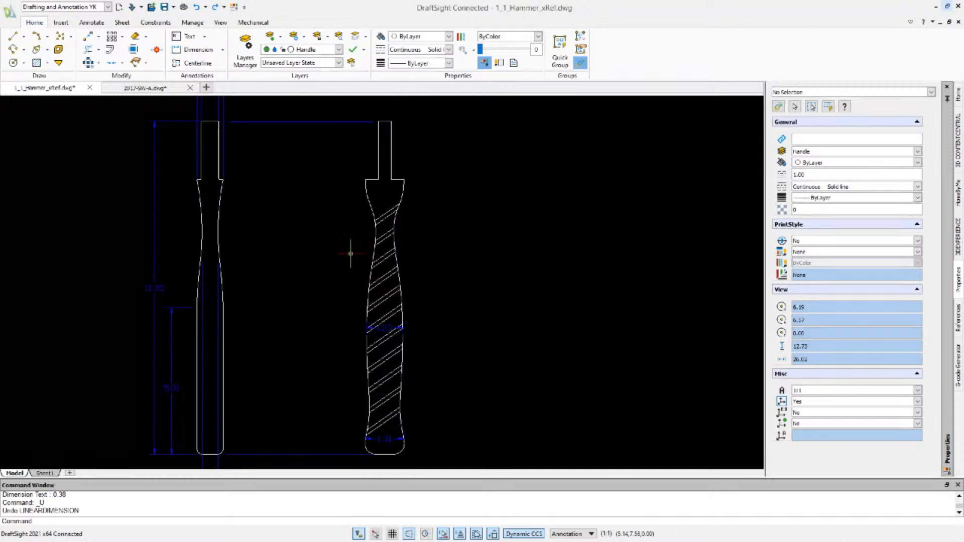
Step: Add a linear dimension across the flared shoulder at the upper end of the wider handle's grip, placed inside the outline
click(376, 232)
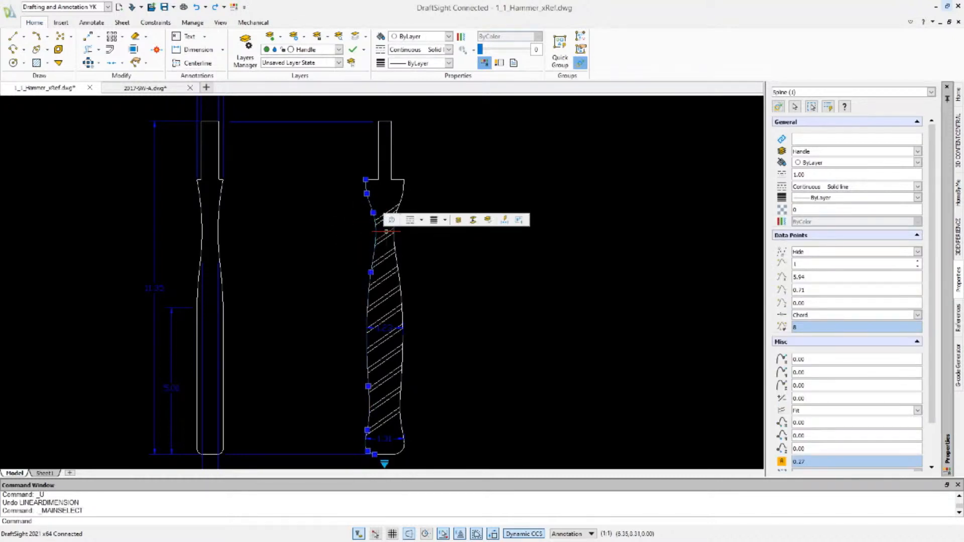
key(Escape)
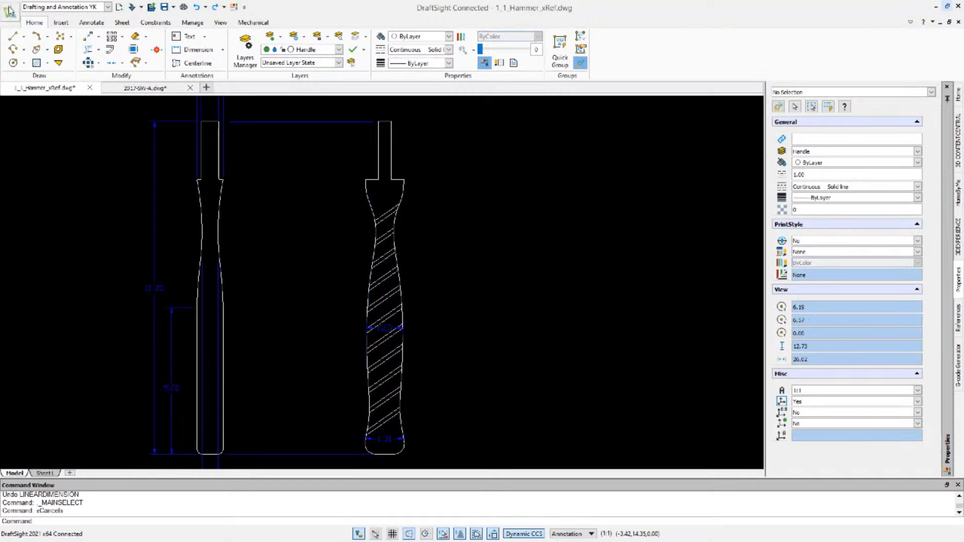
click(223, 51)
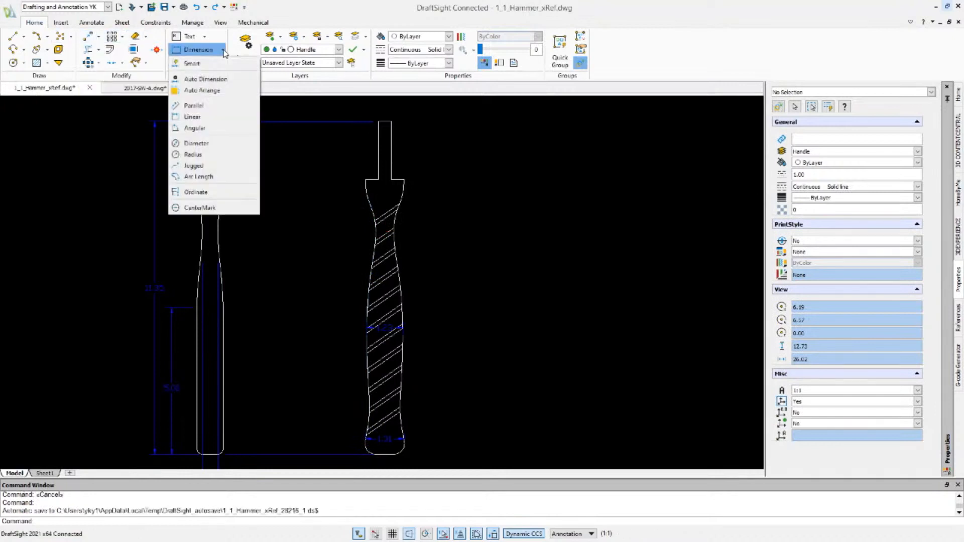
click(200, 115)
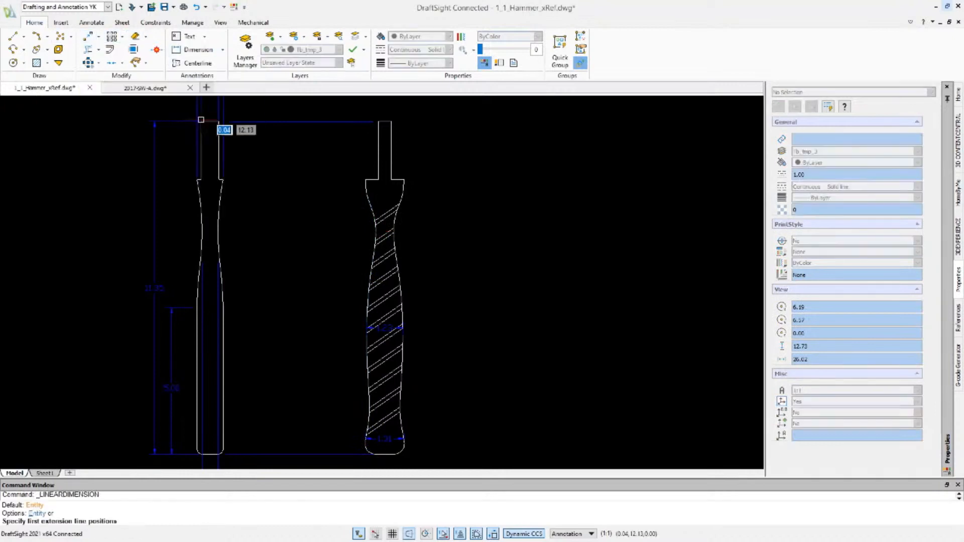
click(365, 185)
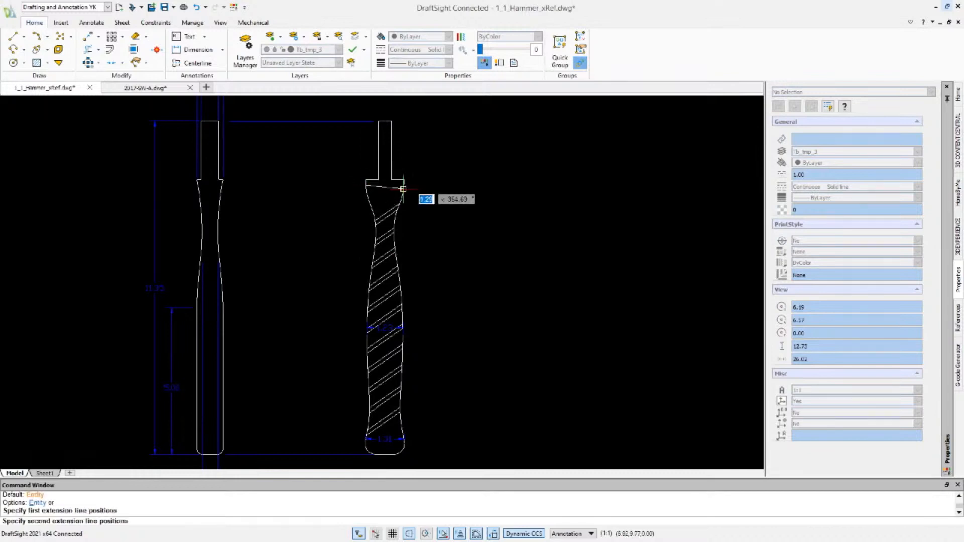
click(402, 184)
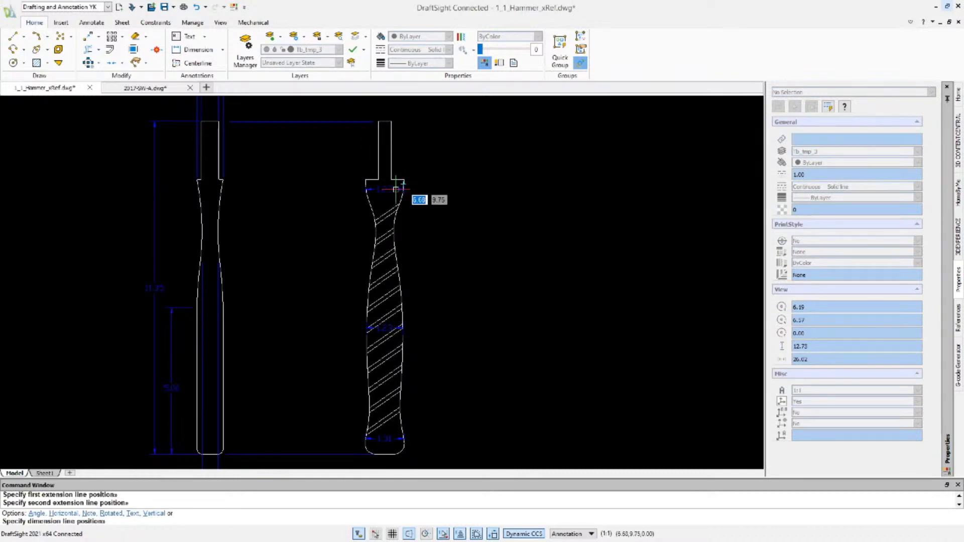
click(401, 189)
Step: Try a horizontal linear dimension for the width of the wider handle's narrow tang, placed across the tang
click(380, 152)
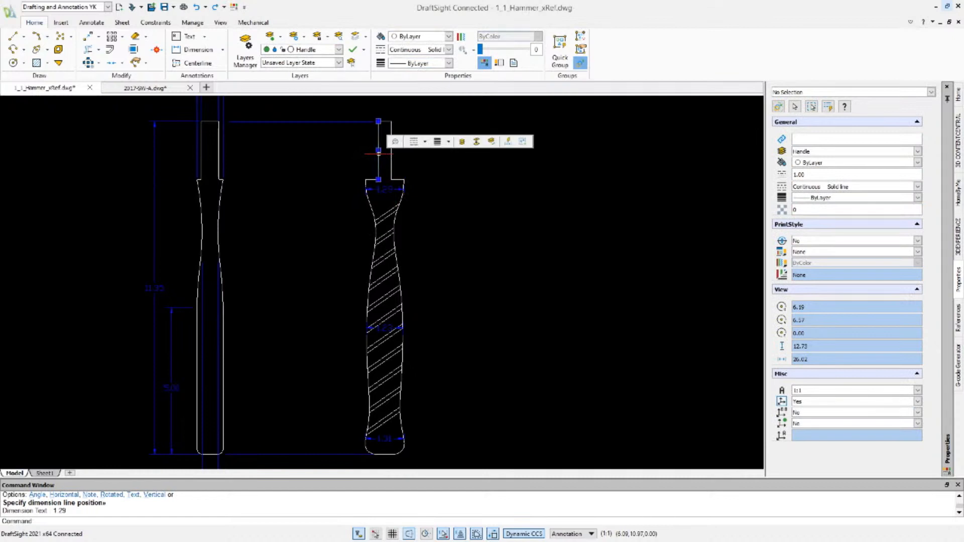
key(Escape)
key(Return)
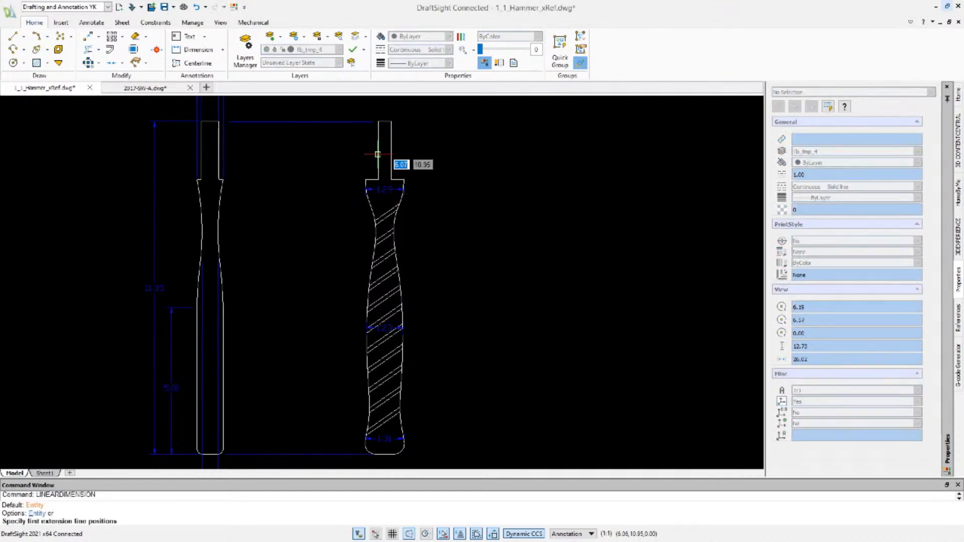
click(390, 154)
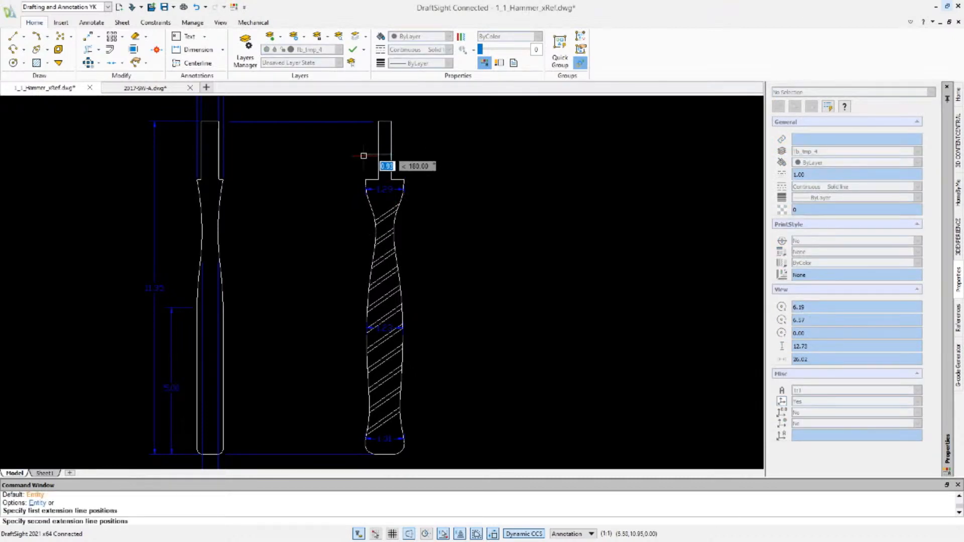
click(363, 156)
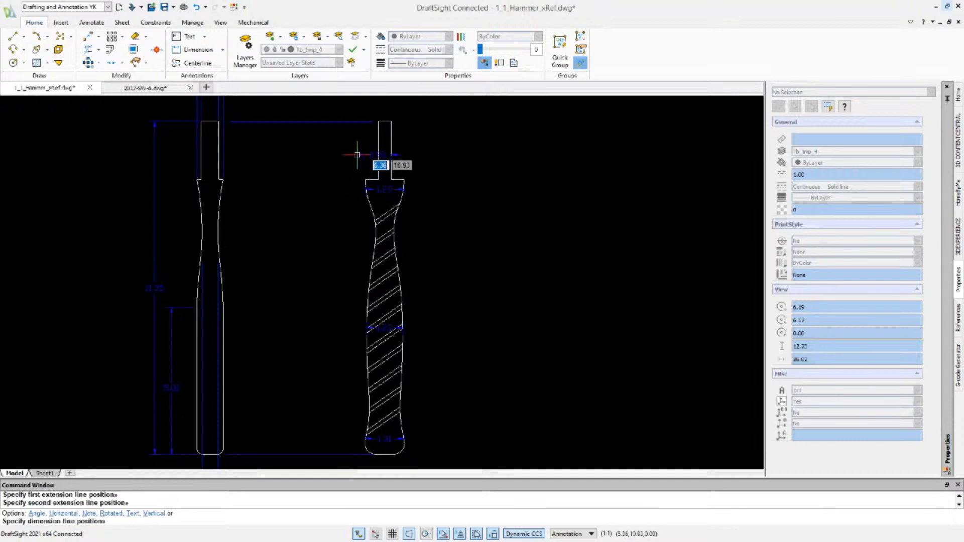
click(357, 154)
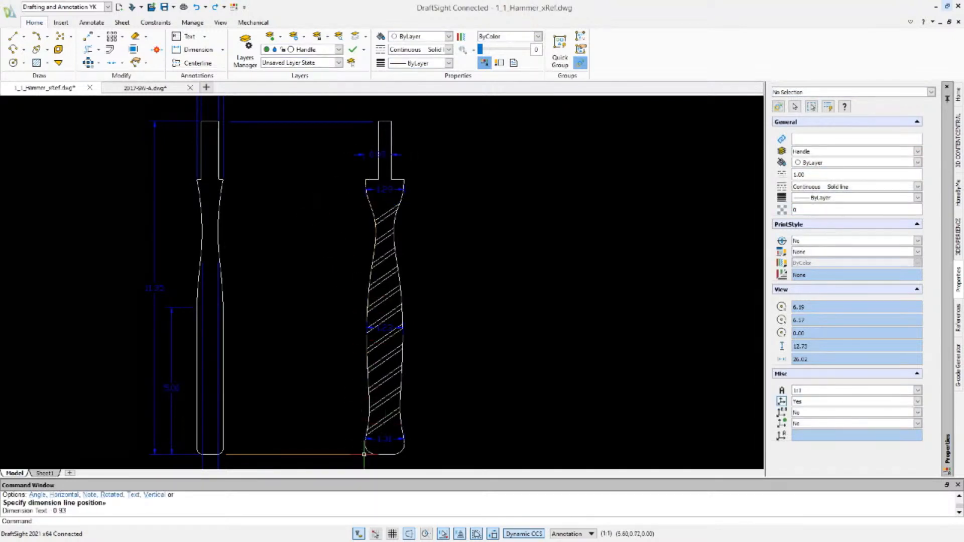
click(365, 455)
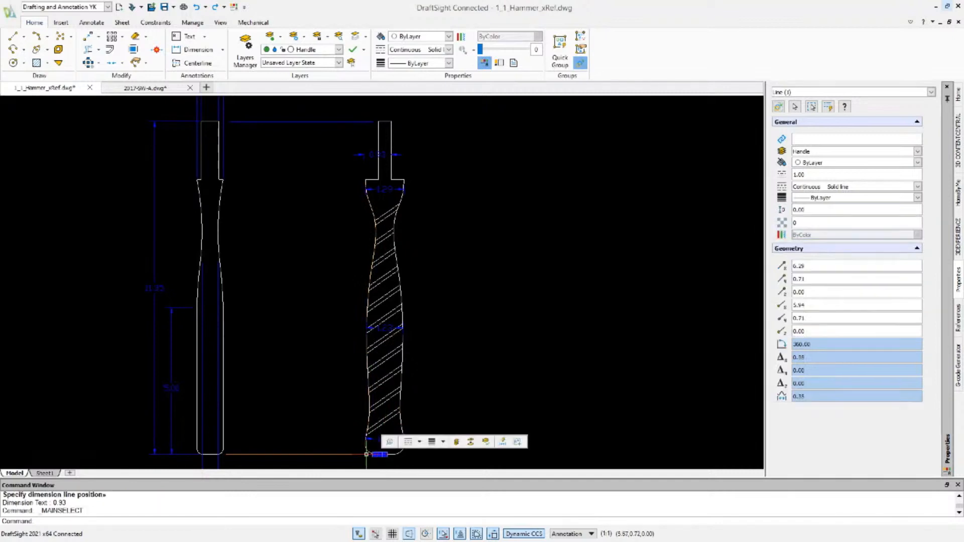
key(Escape)
text(`)
key(Return)
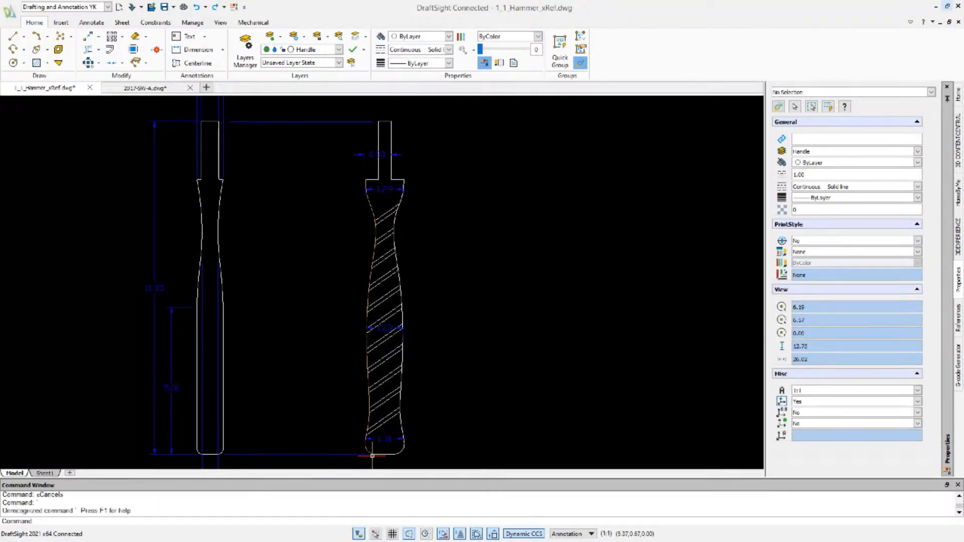
click(367, 441)
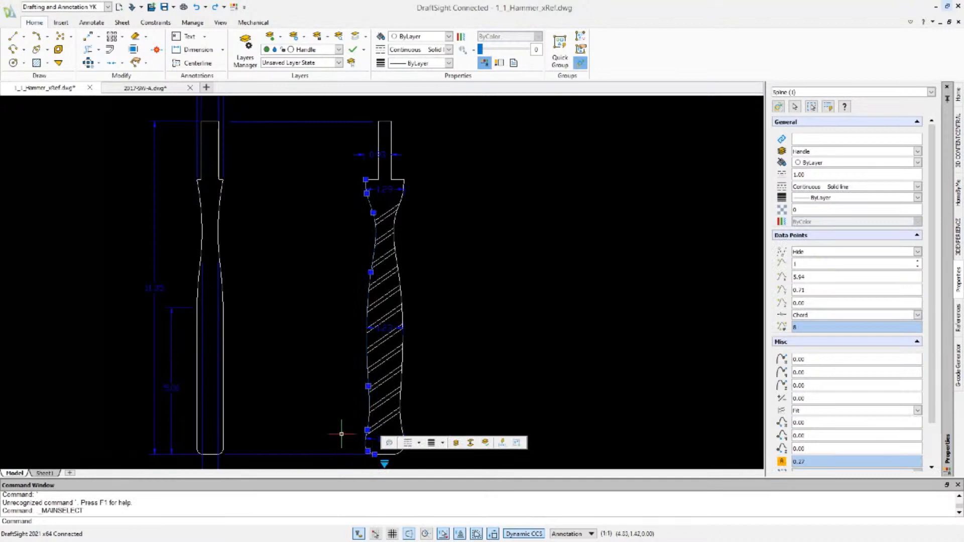
key(Escape)
key(Escape)
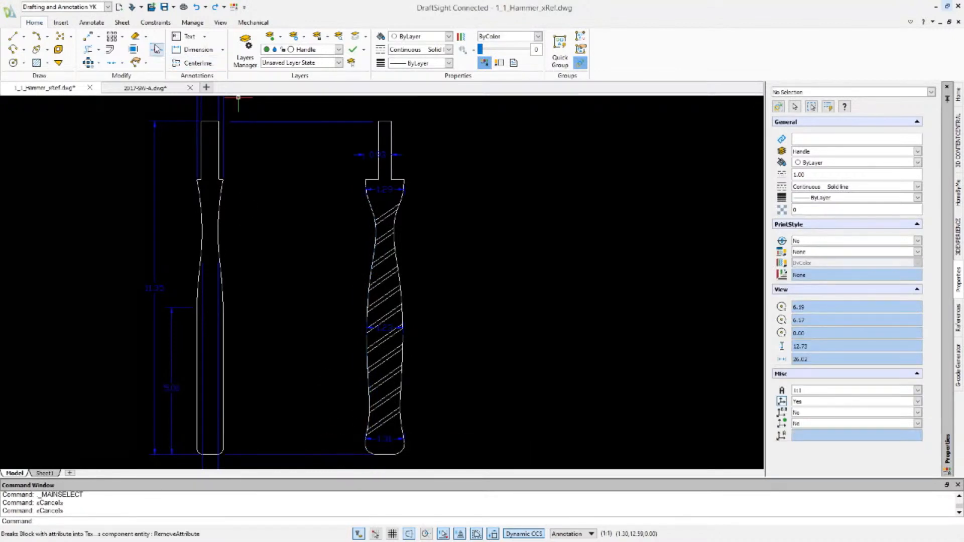
Step: Add a vertical linear dimension from the wider handle's base to its shoulder, placed between the two handles
click(222, 50)
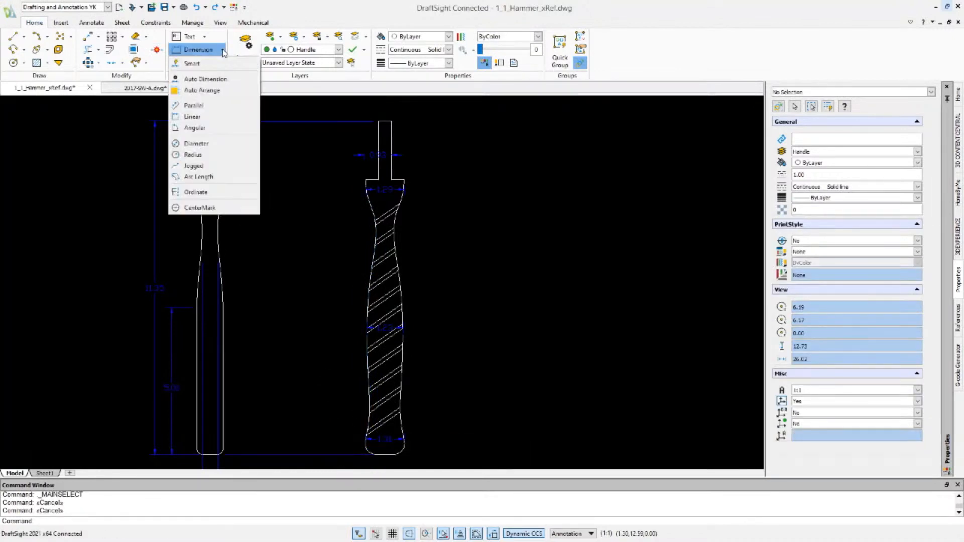
click(192, 116)
click(376, 454)
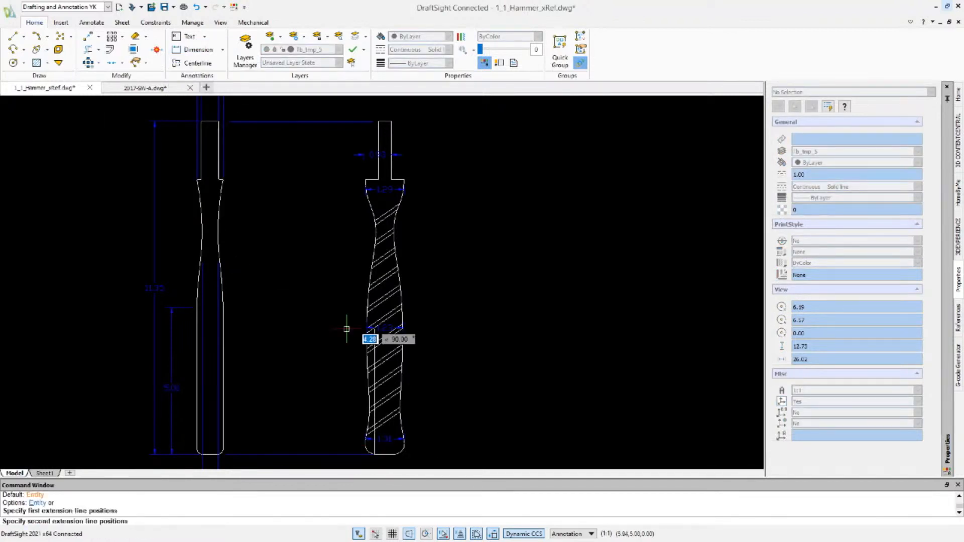
click(366, 179)
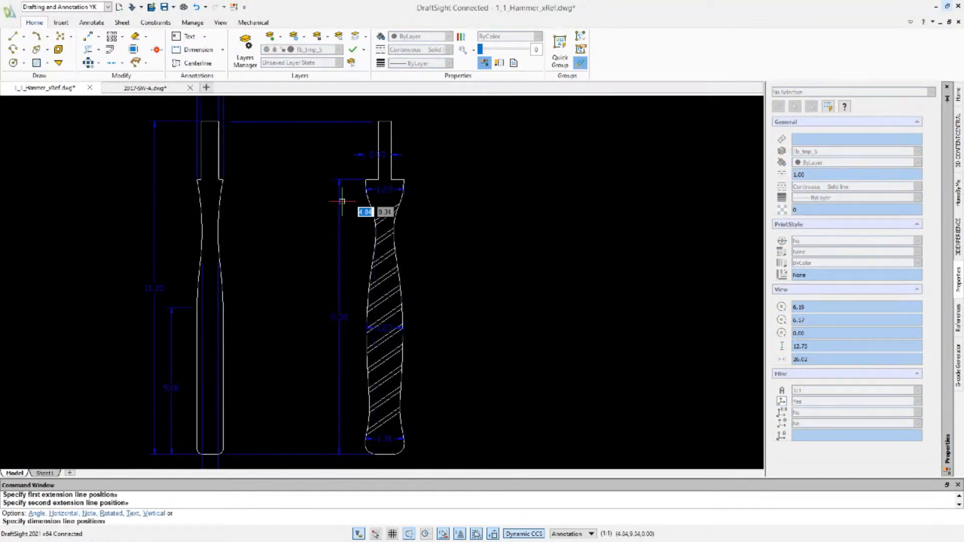
click(340, 202)
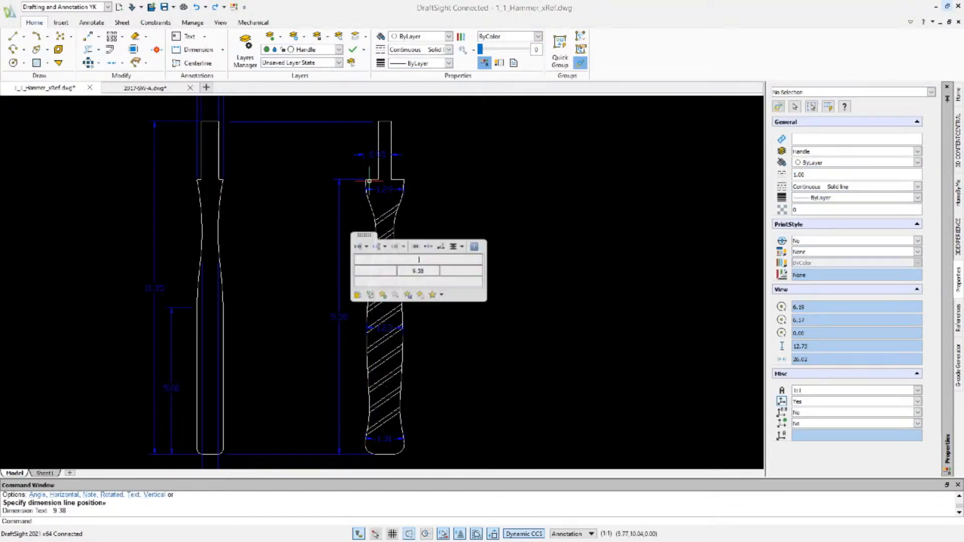
Step: Add a vertical linear dimension for the tang's length from its tip to the shoulder, aligned with the grip length dimension
key(Return)
click(378, 120)
click(366, 179)
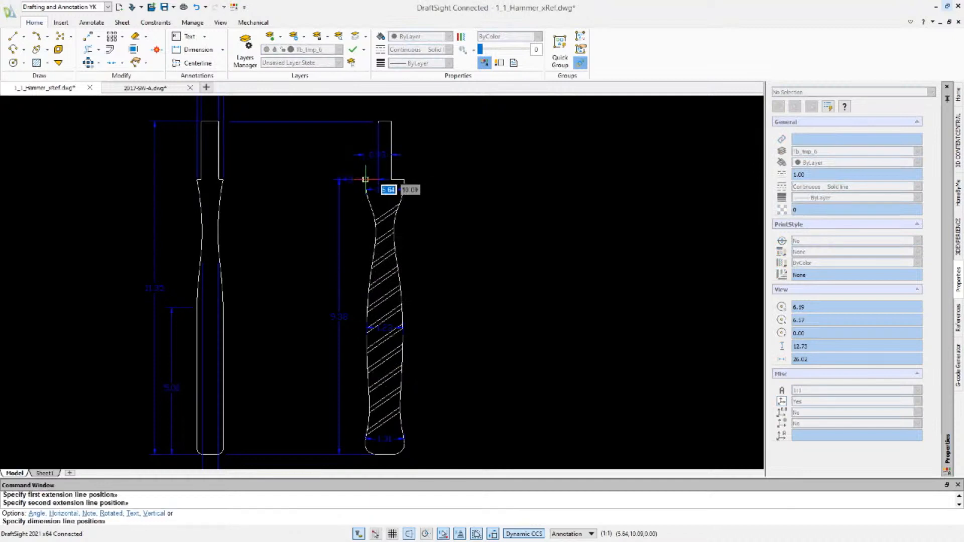
click(340, 185)
key(Escape)
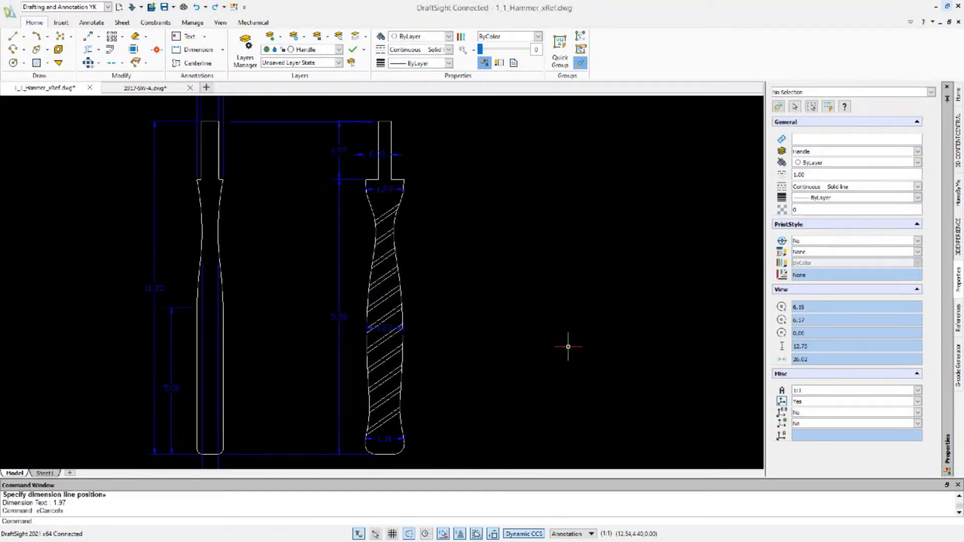
Step: Delete the horizontal width dimension across the wider handle's tang
click(360, 153)
key(Delete)
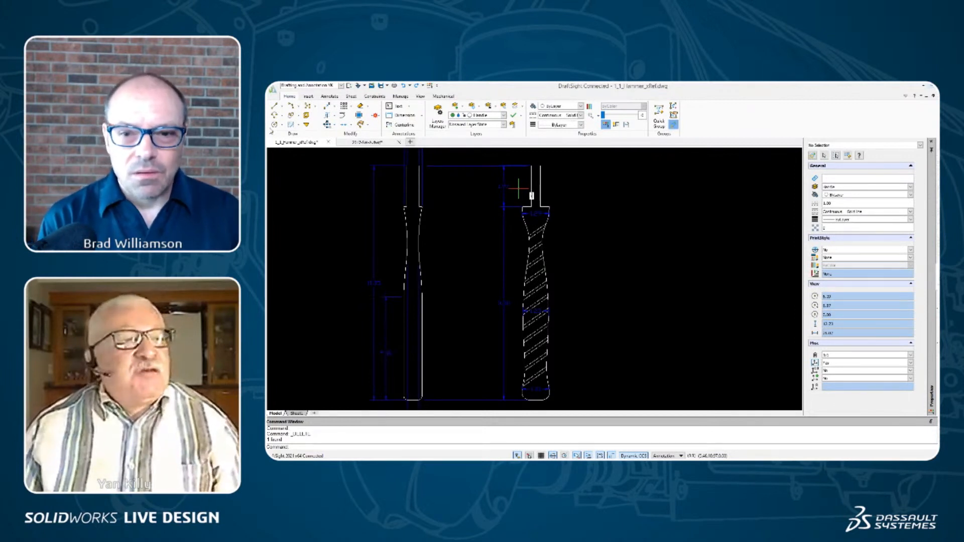
Step: Open the print settings for the model and set the paper to Legal size in portrait orientation
click(273, 89)
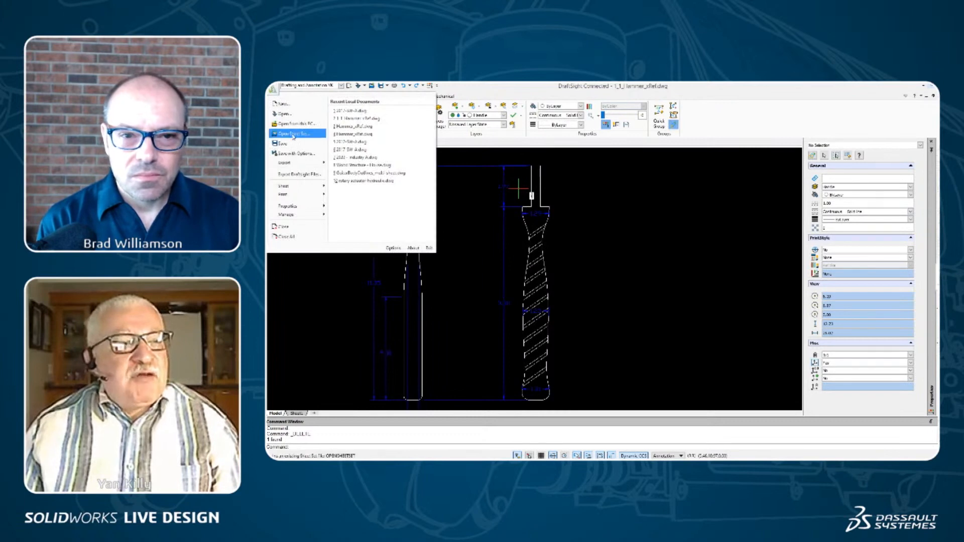
mouse_move(297, 194)
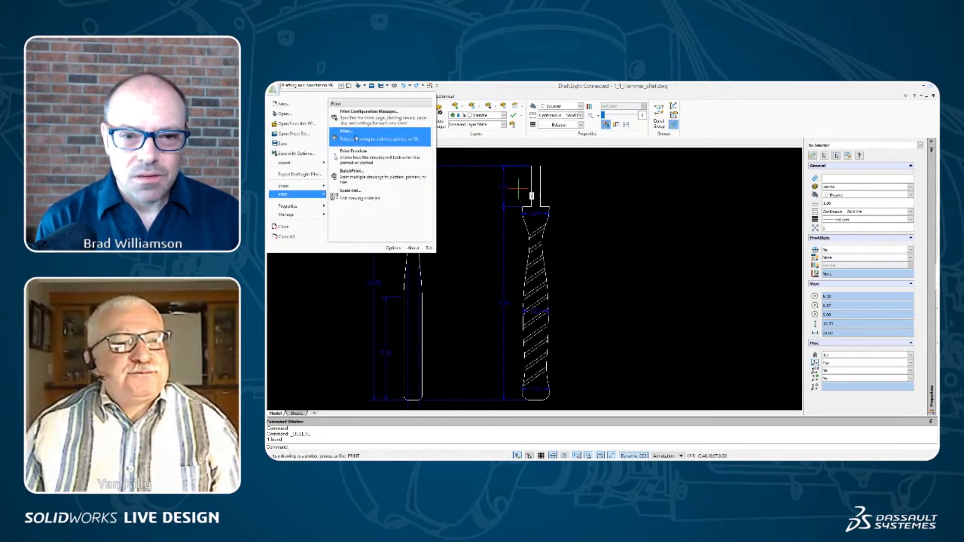
click(372, 129)
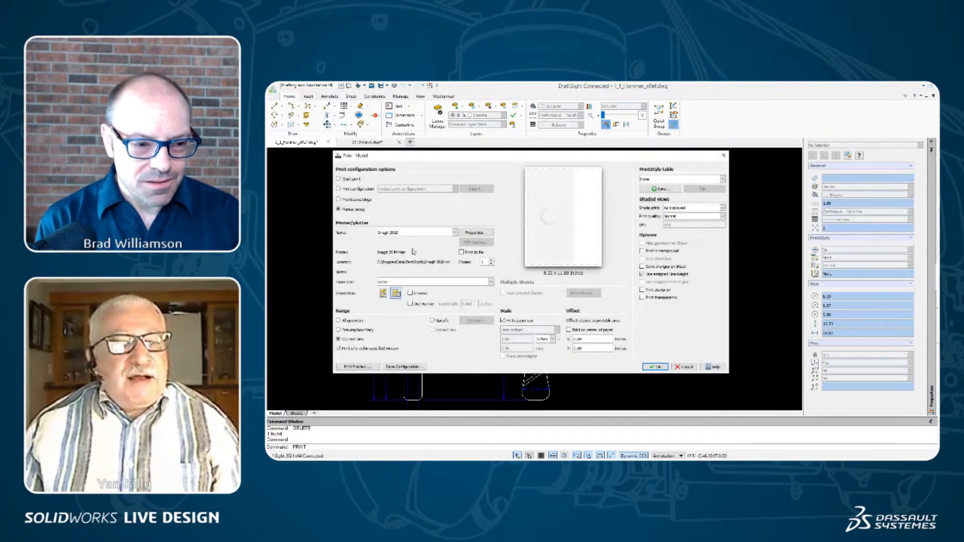
click(490, 282)
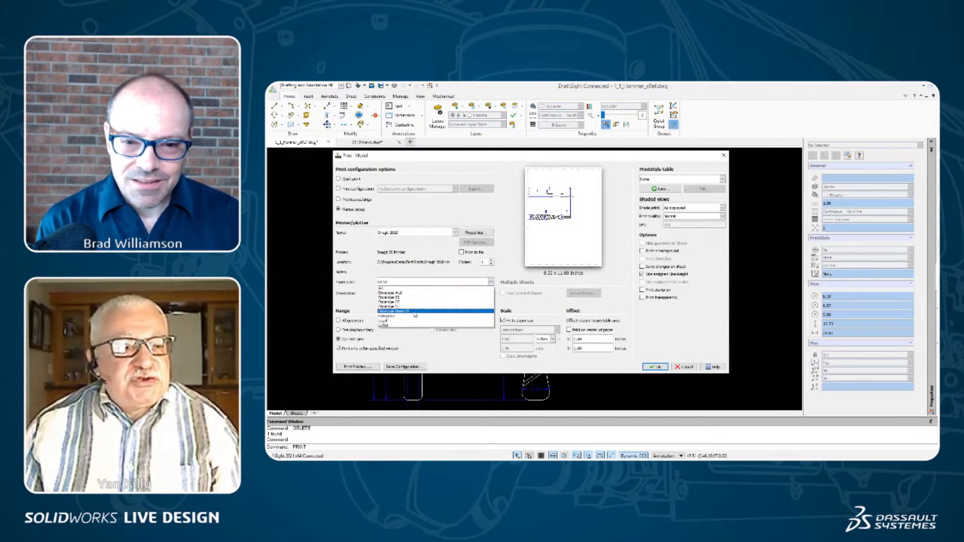
click(411, 324)
click(383, 293)
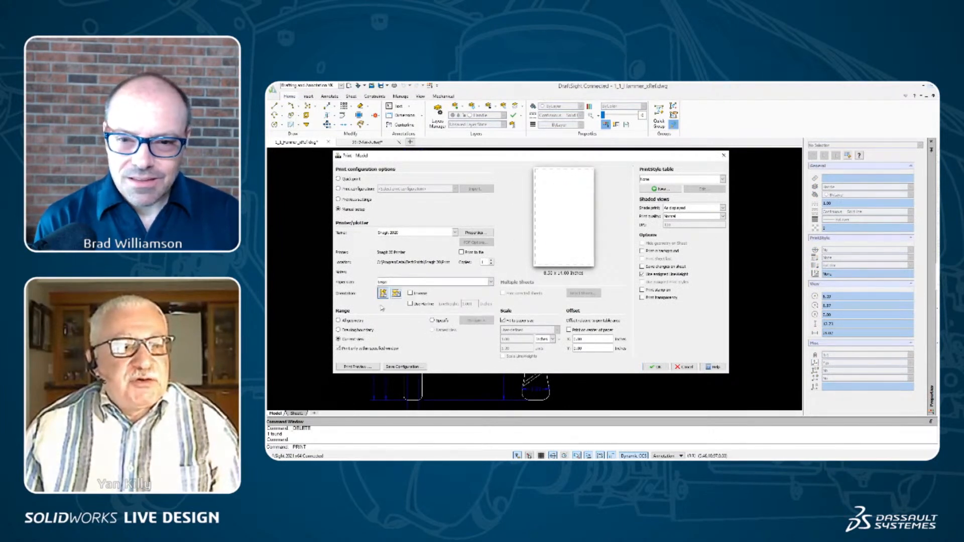
Step: Turn off fitting to paper size, set the print scale to 1:1, center the print on the paper, and print to Snagit 2020
click(503, 320)
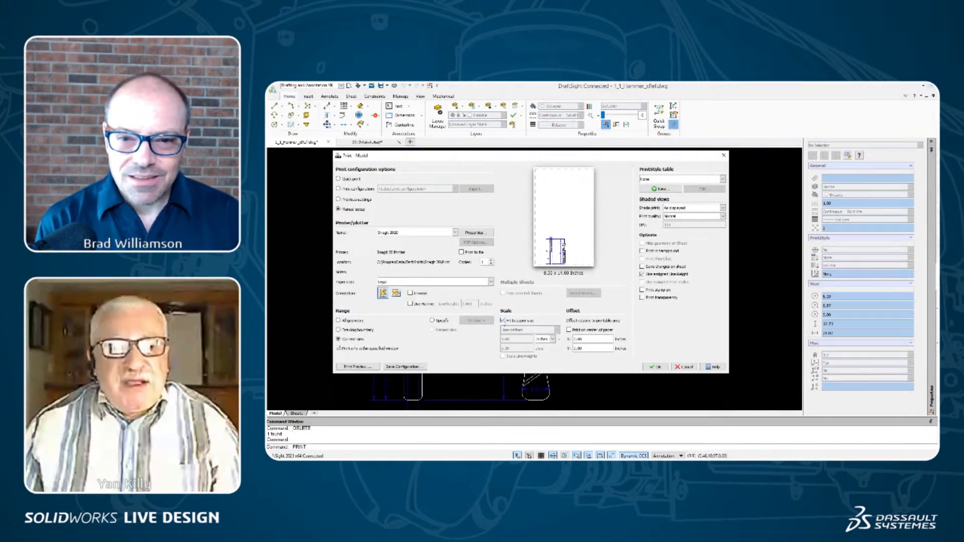
click(556, 330)
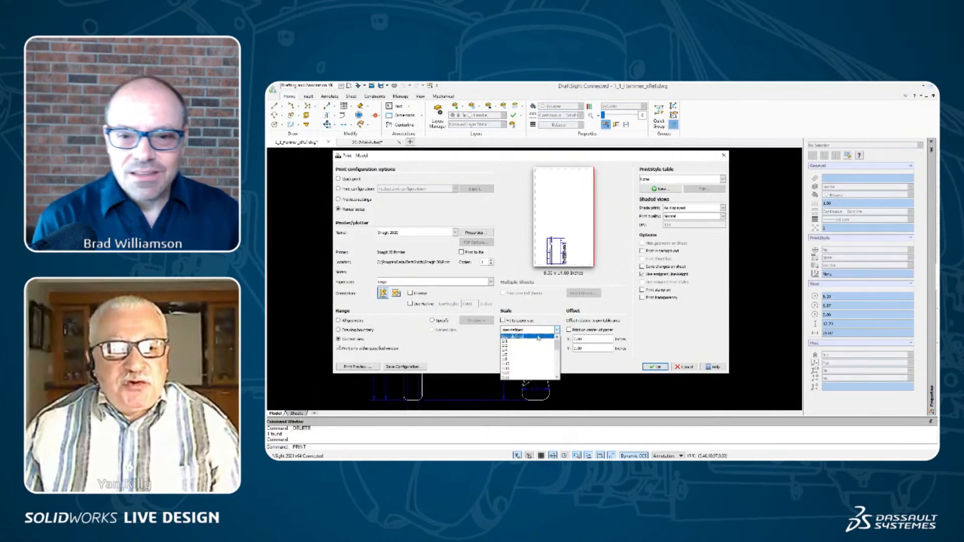
click(533, 341)
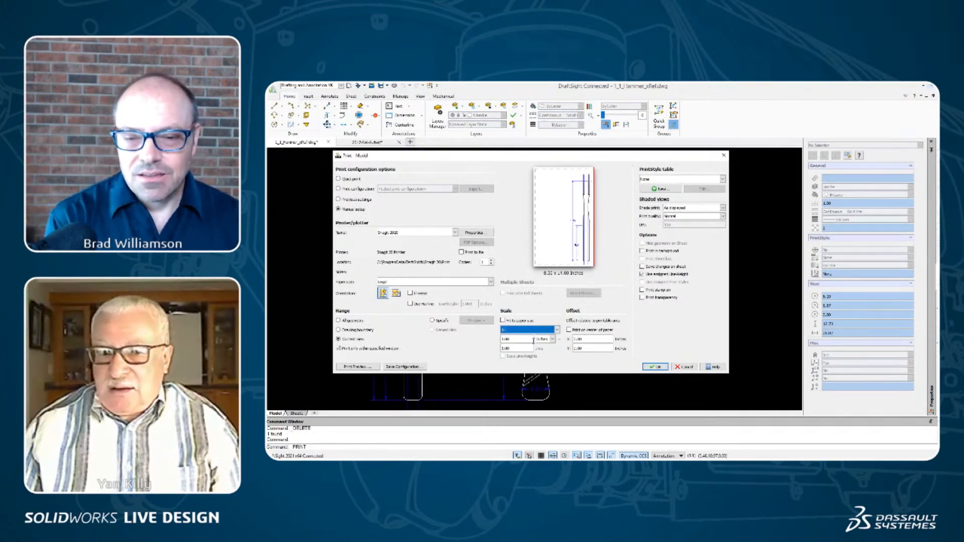
click(569, 330)
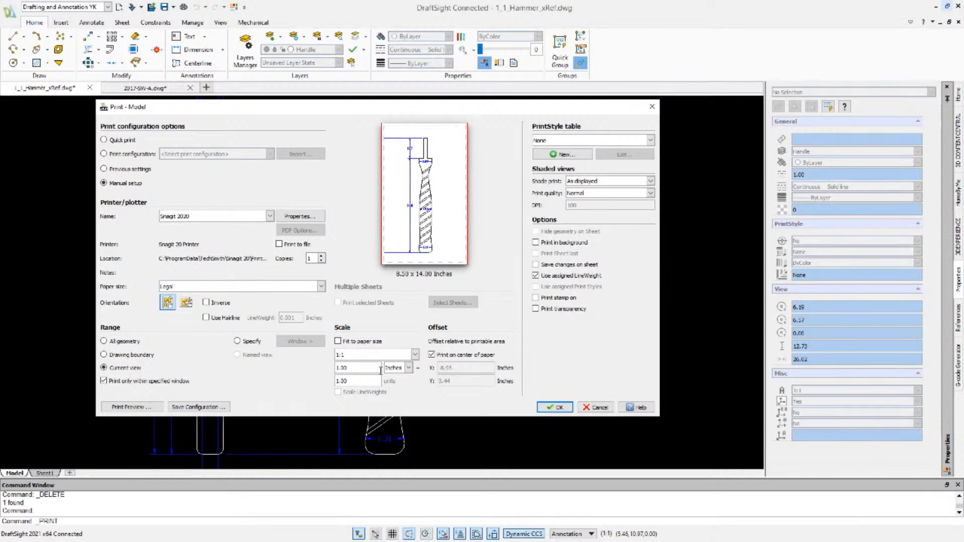
click(559, 407)
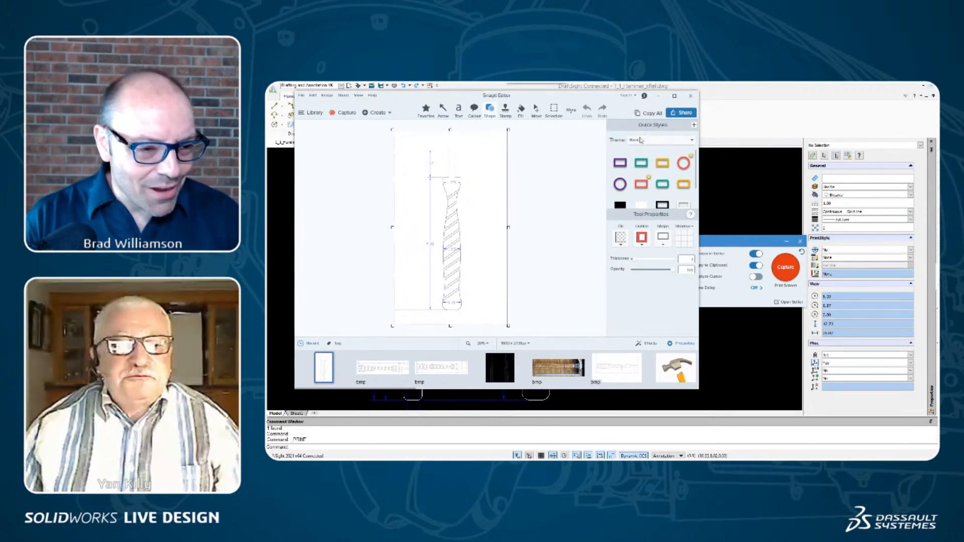
Step: Close the Snagit print preview and its capture window to return to the hammer drawing in DraftSight
click(690, 99)
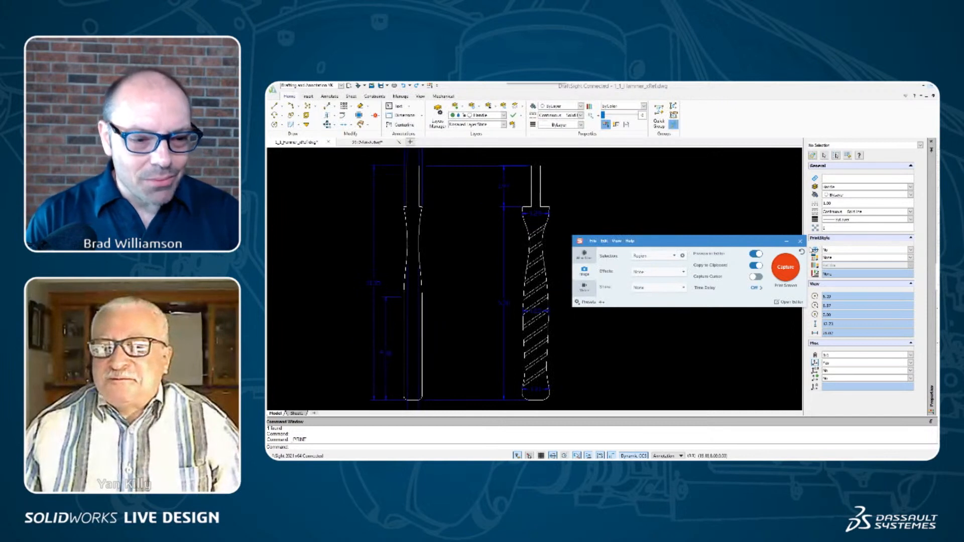
click(800, 242)
mouse_move(552, 84)
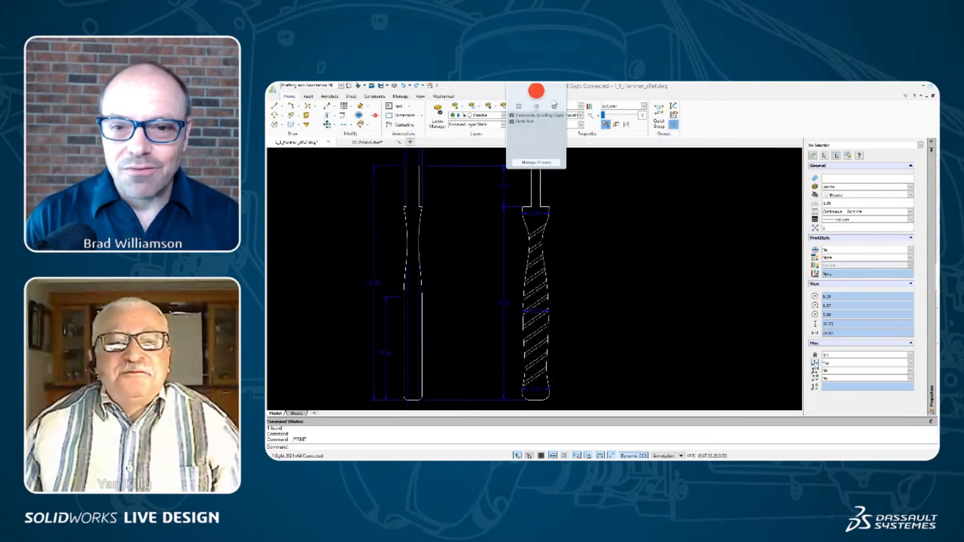
click(553, 106)
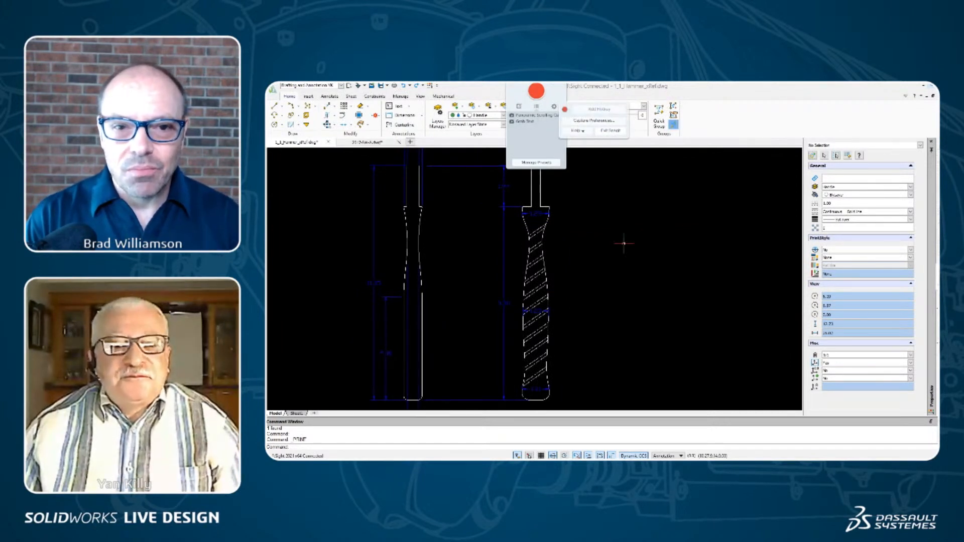
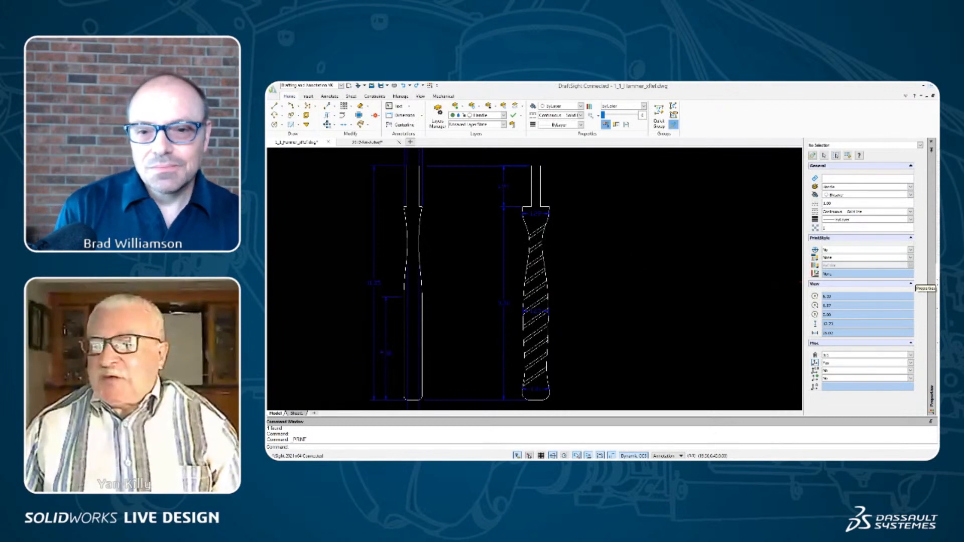
Step: Show and widen the 3DEXPERIENCE collaborative tasks panel, and open the "3D print the handle" task
click(935, 249)
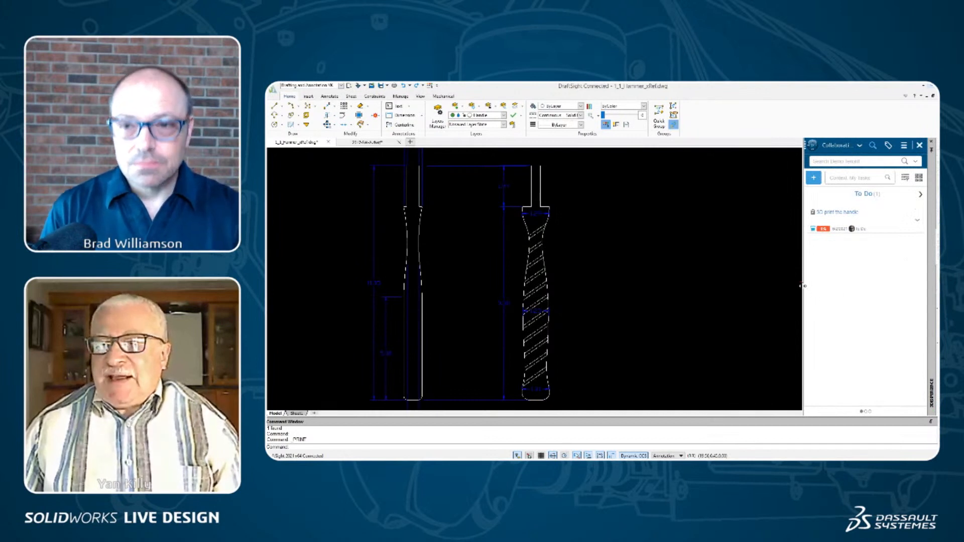
drag(805, 290, 723, 286)
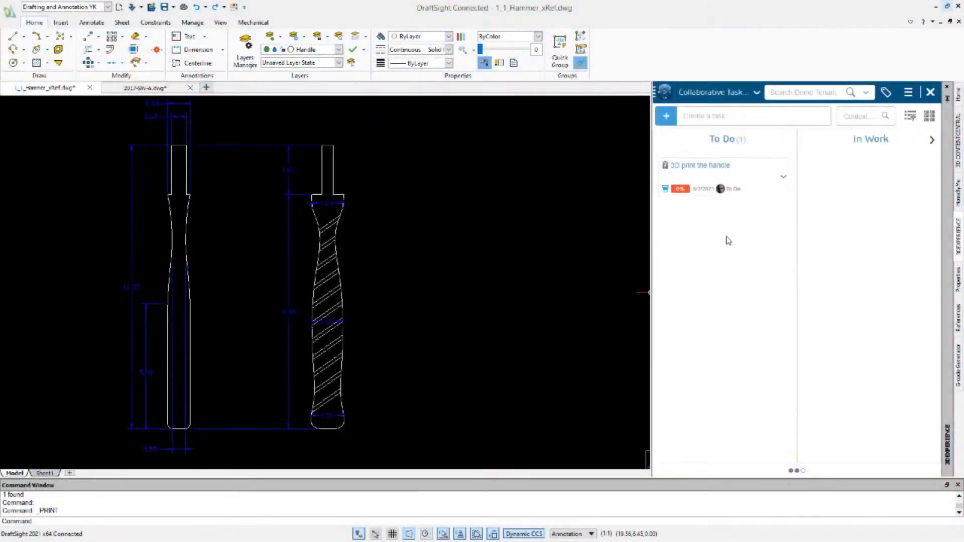
click(703, 193)
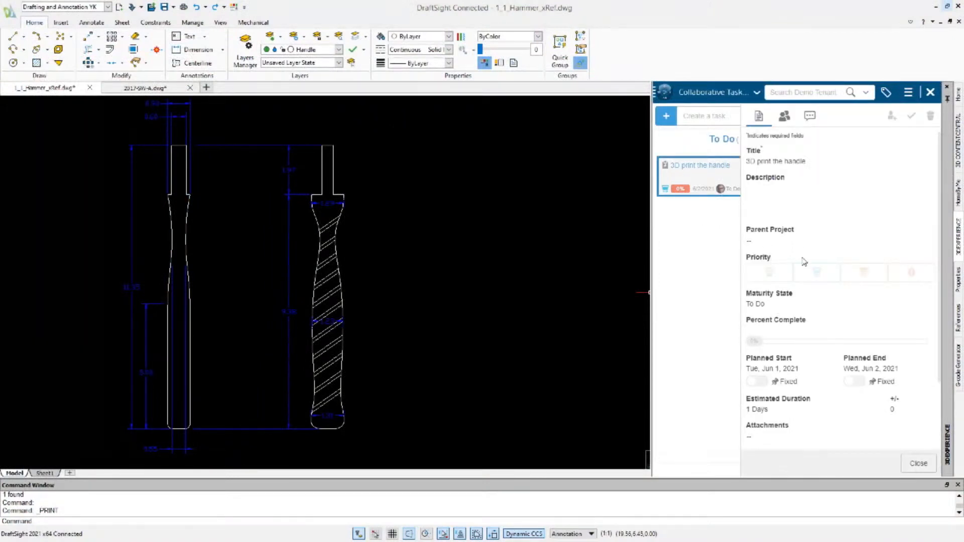
Step: Enter a task description addressing the colleague by first name and asking "can you see if it will fit into ur 3D printer"
click(773, 217)
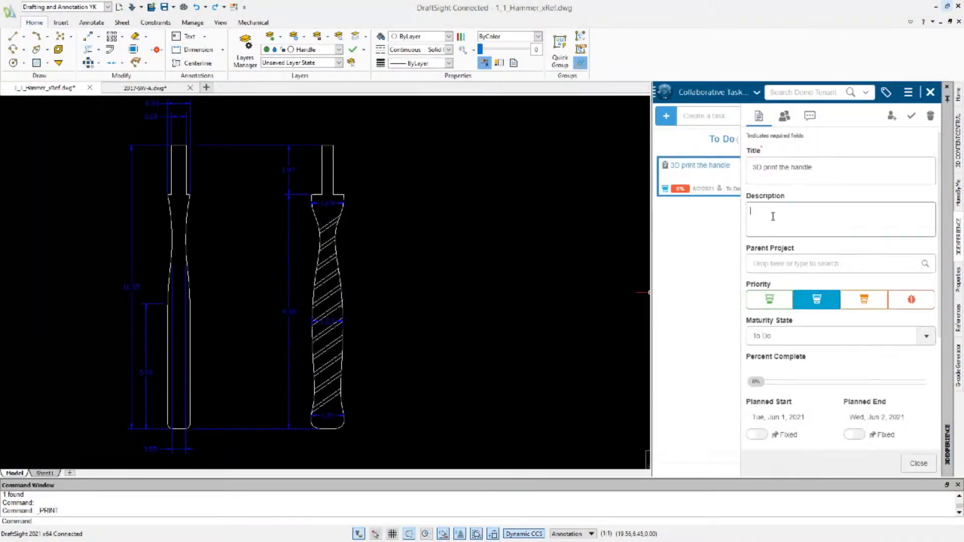
text(Br)
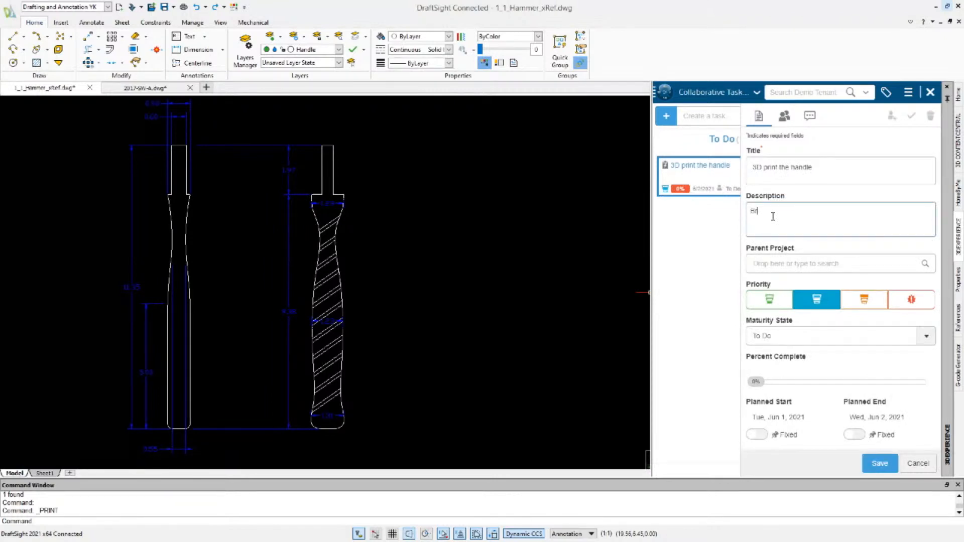
text(ad, can you see if it will fit into ur 3D printer)
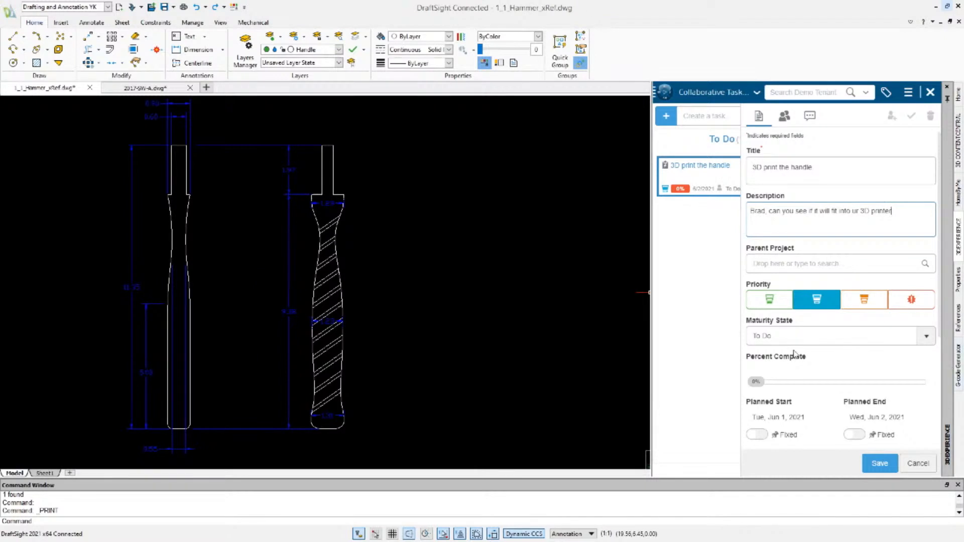
Step: Search the task's attachments for "dwg" and look through the results for the hammer drawing
scroll(786, 337, down, 3)
scroll(786, 338, down, 1)
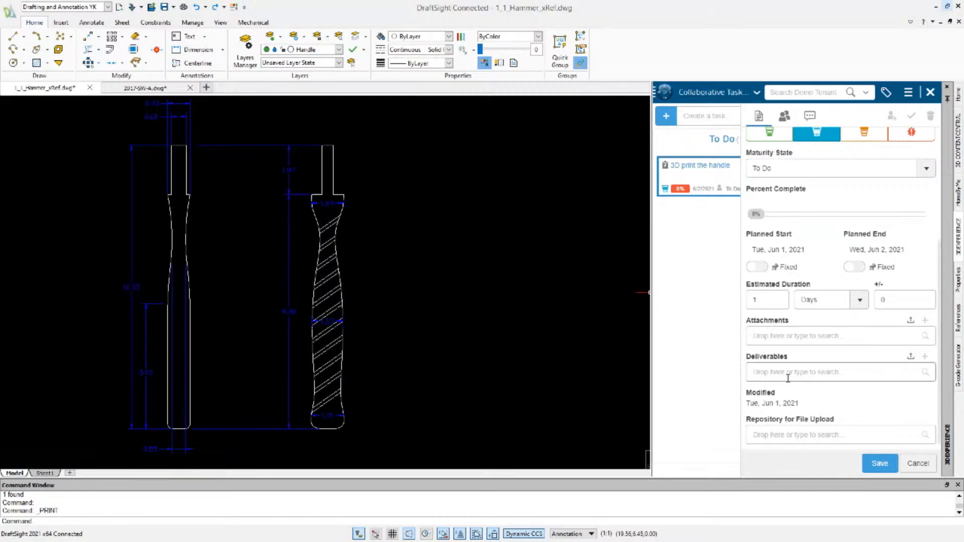
click(785, 335)
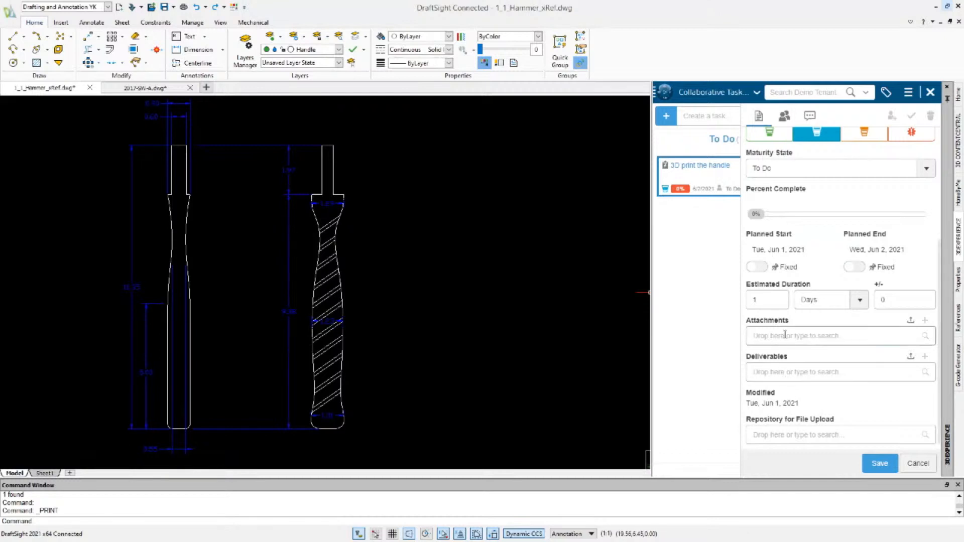
text(dw)
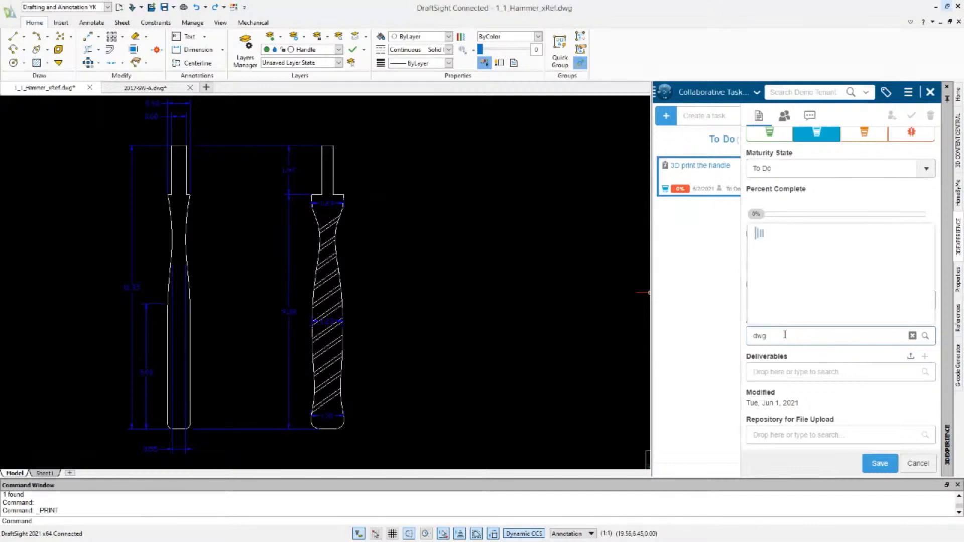
text(g)
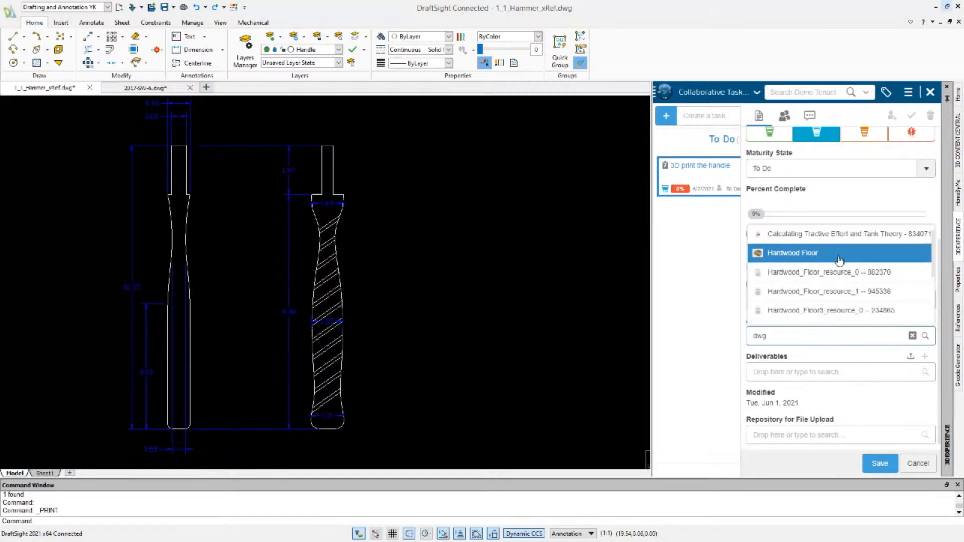
scroll(836, 297, down, 3)
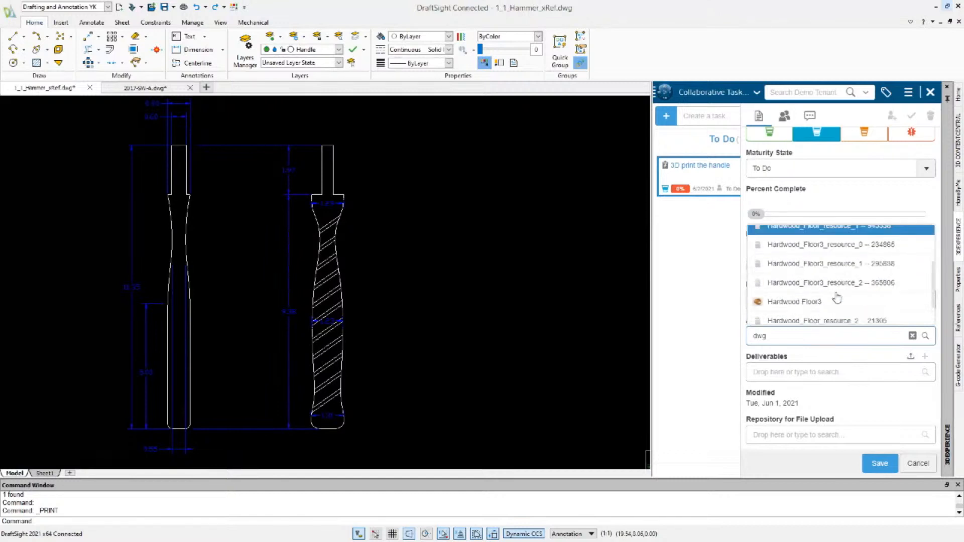
scroll(837, 297, down, 1)
scroll(837, 297, up, 5)
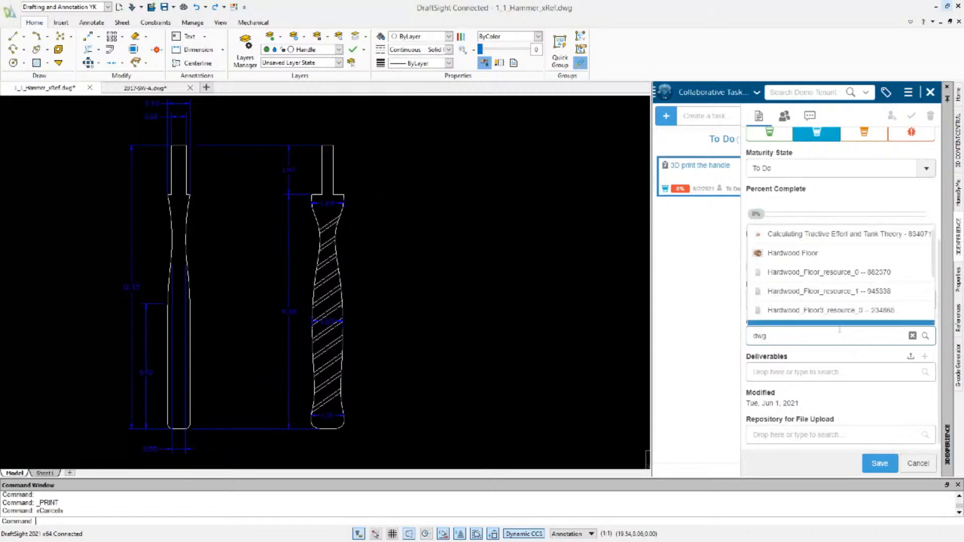
scroll(834, 313, up, 4)
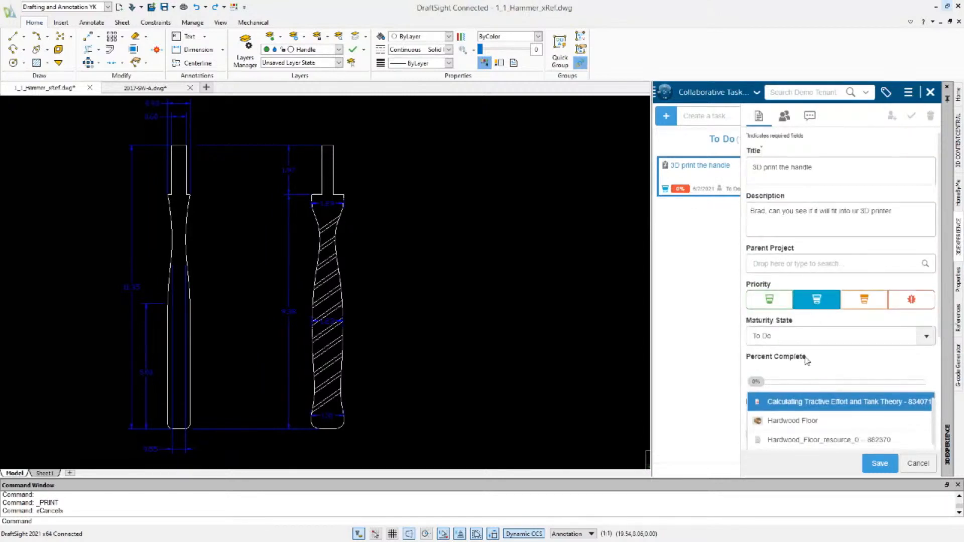
scroll(798, 410, down, 3)
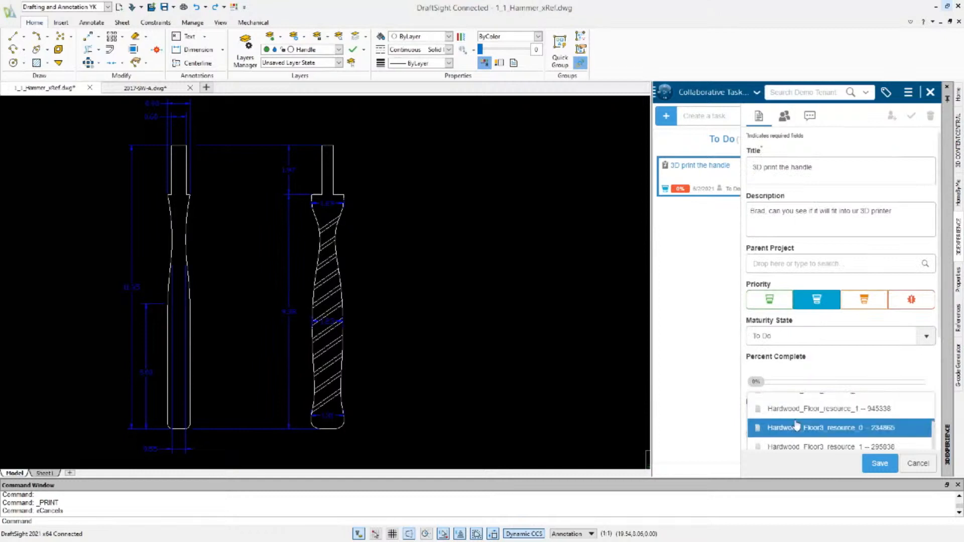
scroll(784, 441, down, 1)
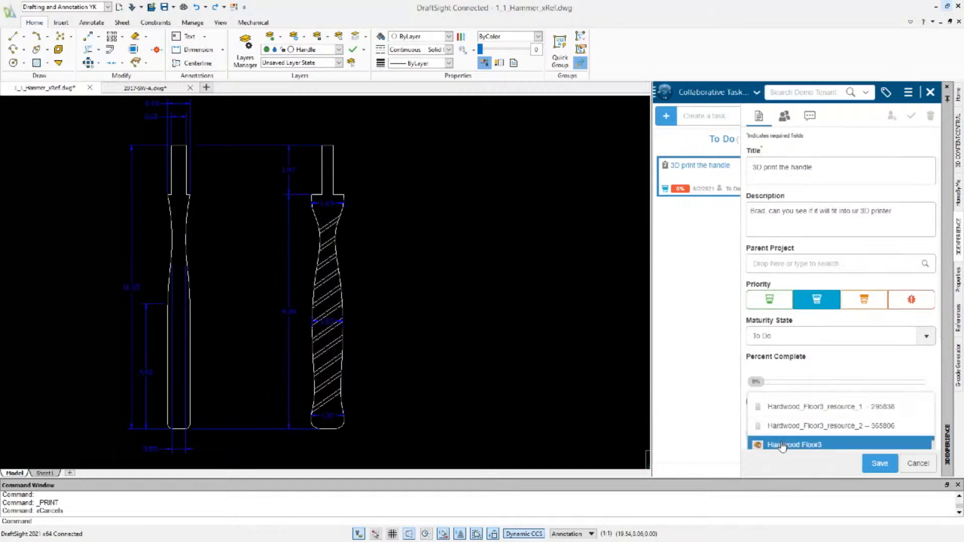
scroll(783, 446, up, 1)
scroll(783, 445, up, 3)
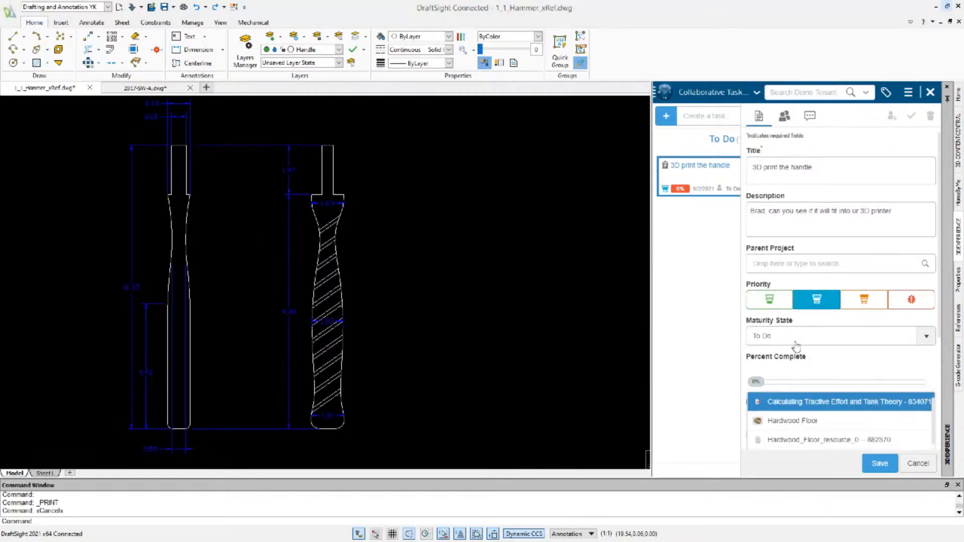
Step: Close Collaborative Tasks without saving the task edits and return to MySession
click(529, 253)
key(Escape)
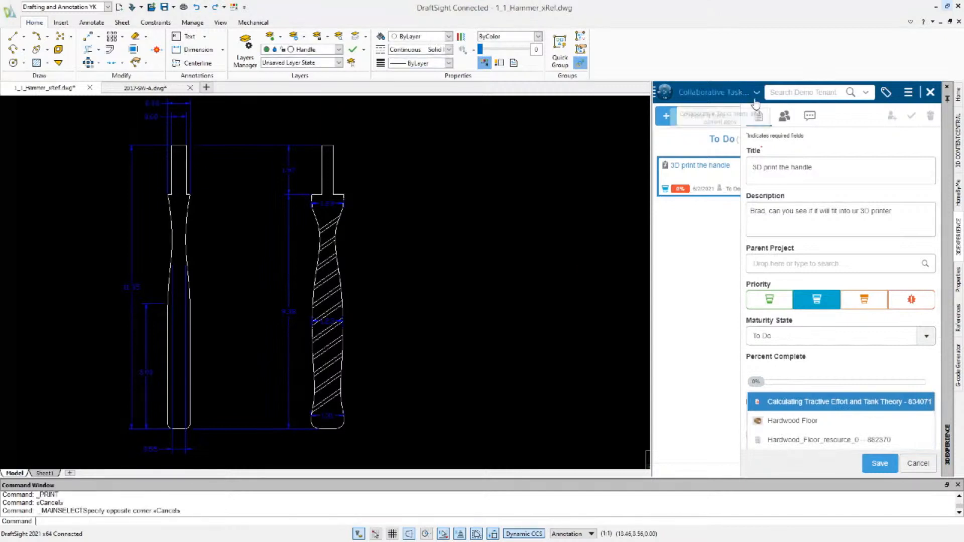
click(757, 94)
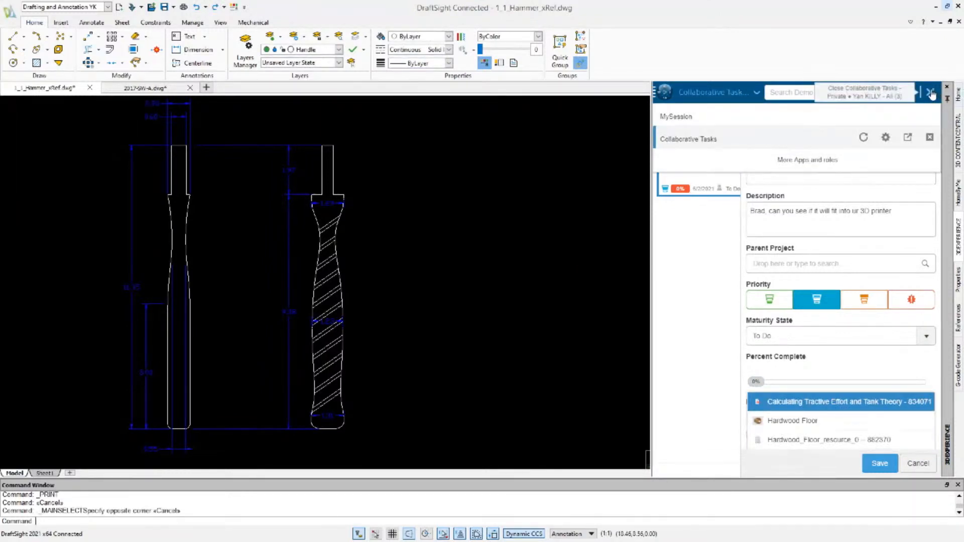
click(932, 94)
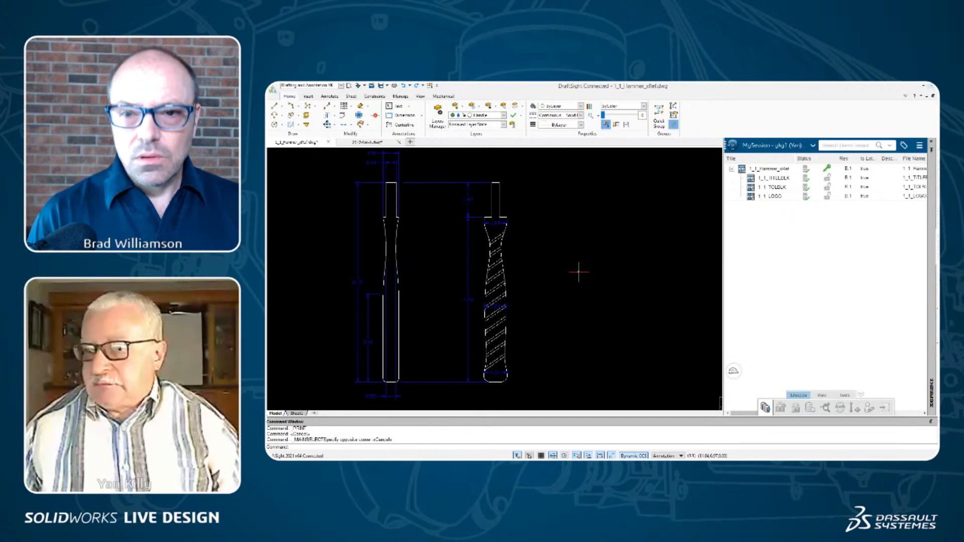
Step: Save the 1_1_Hammer_xRef drawing to the 3DEXPERIENCE platform from the MySession structure
right_click(780, 171)
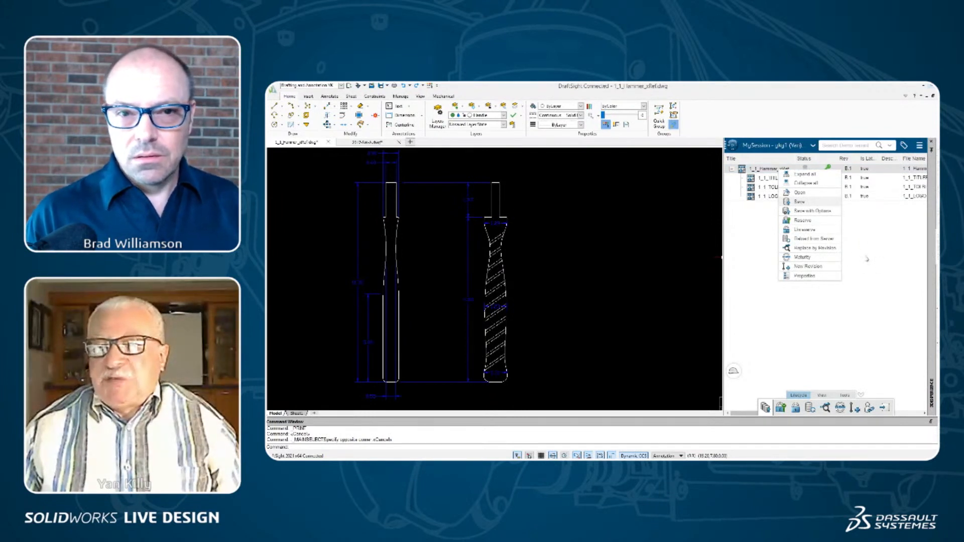
click(810, 203)
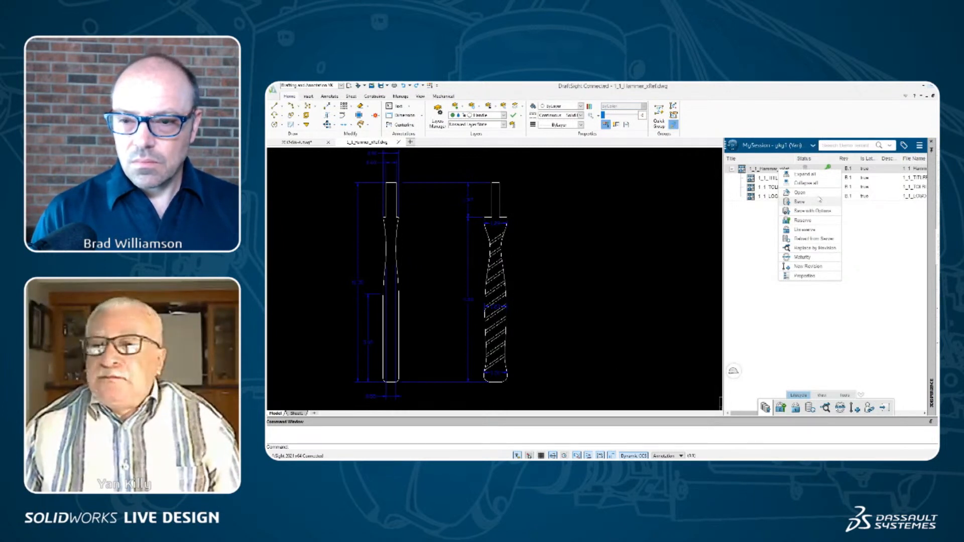
click(818, 343)
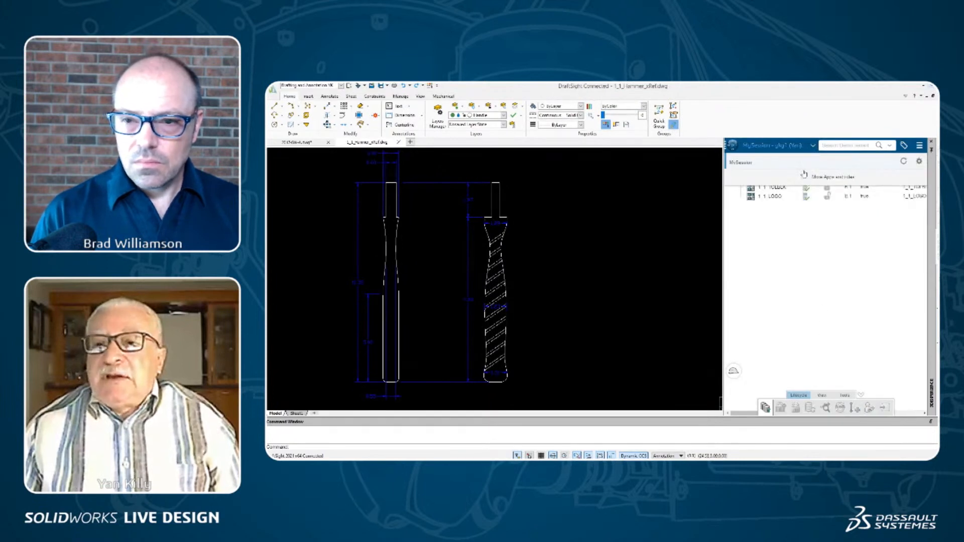
Step: Open the "3D print the handle" task in Collaborative Tasks again and enter "3d printing" as its description
click(831, 177)
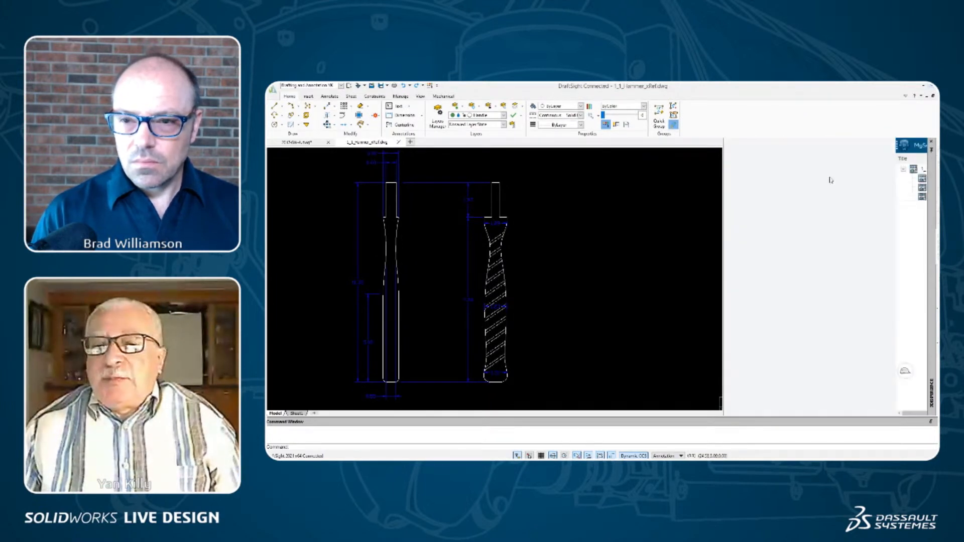
click(744, 243)
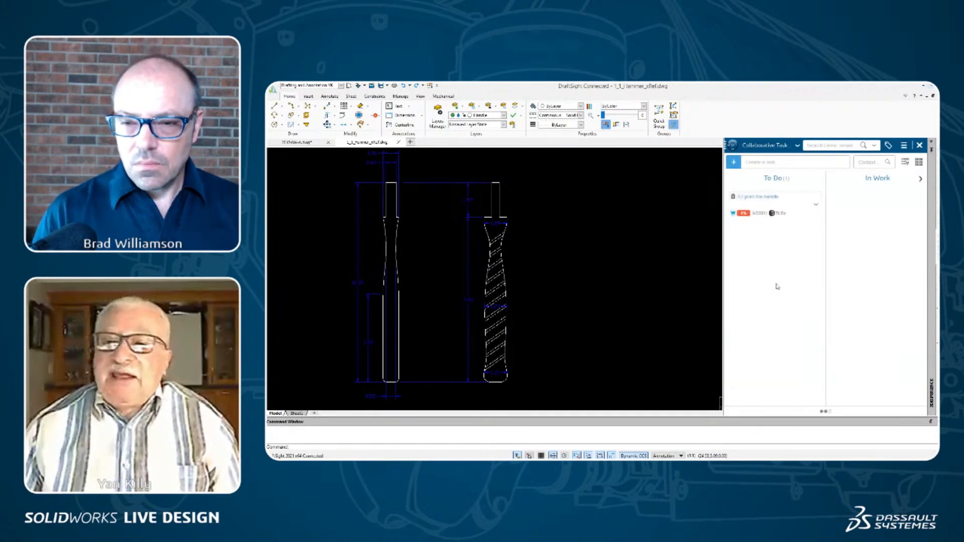
click(761, 214)
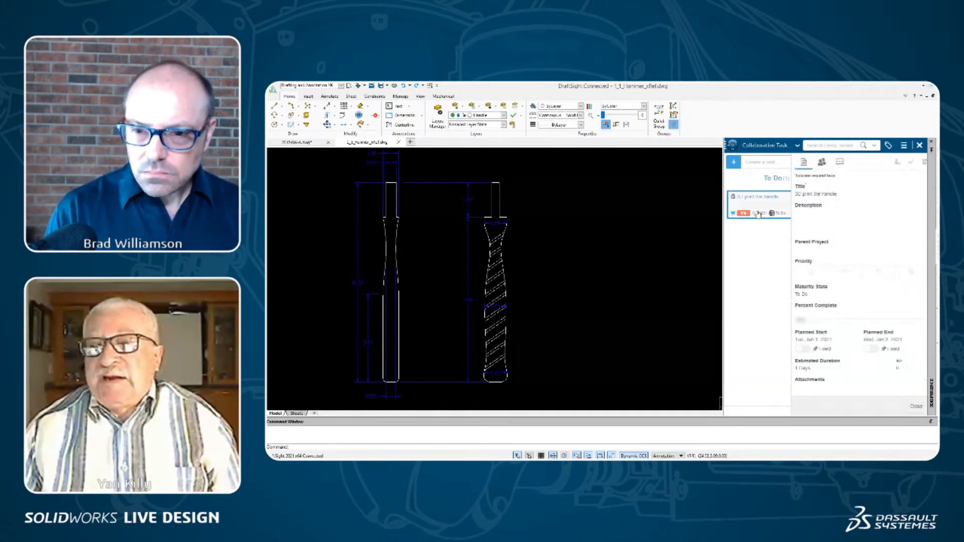
click(823, 231)
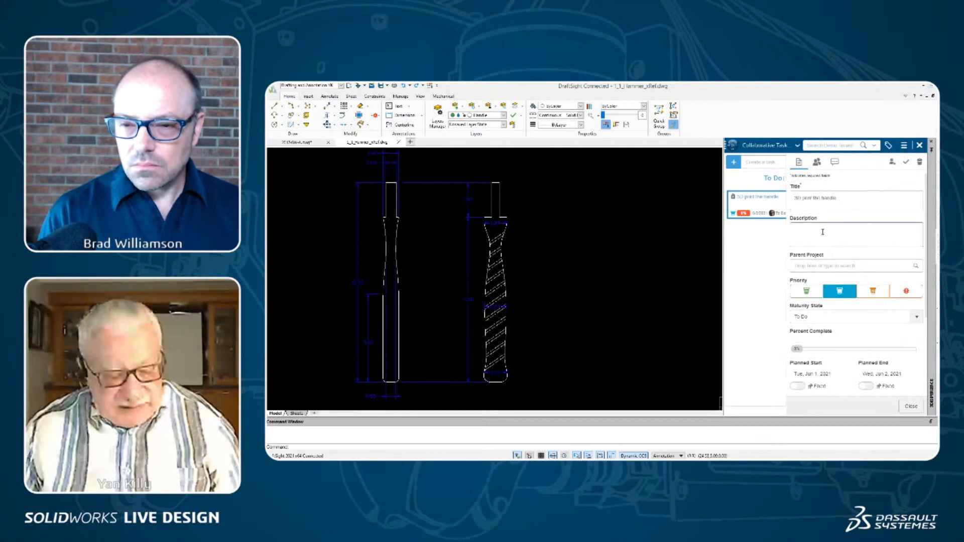
text(S)
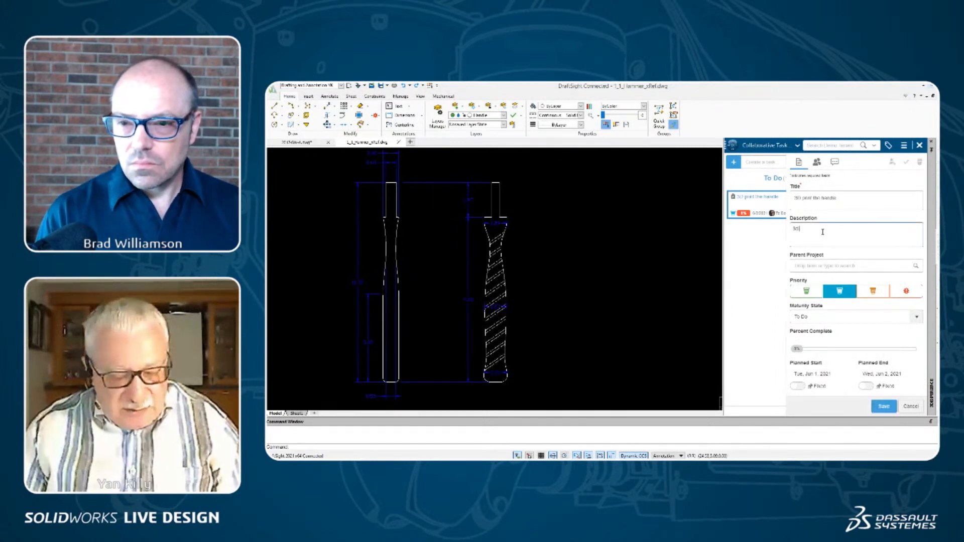
text(d printing)
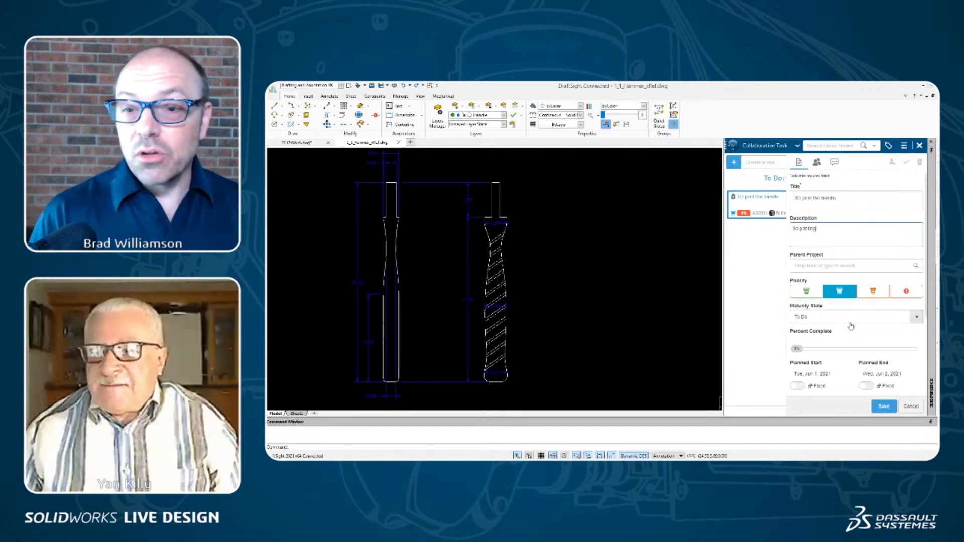
Step: Search the task's attachments for "dwg", preview the 1_1_Hammer_xRef drawing, and return to the task without attaching anything
scroll(850, 350, down, 3)
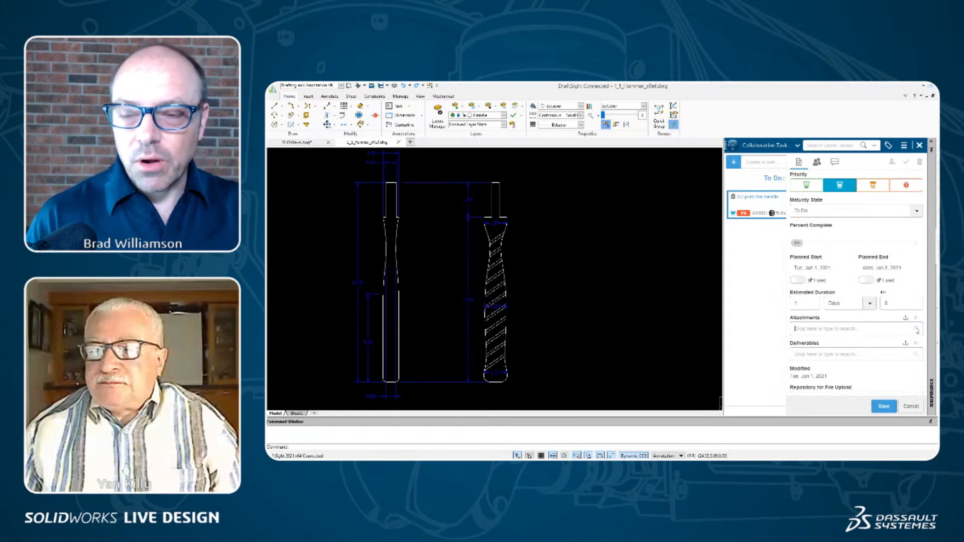
click(868, 329)
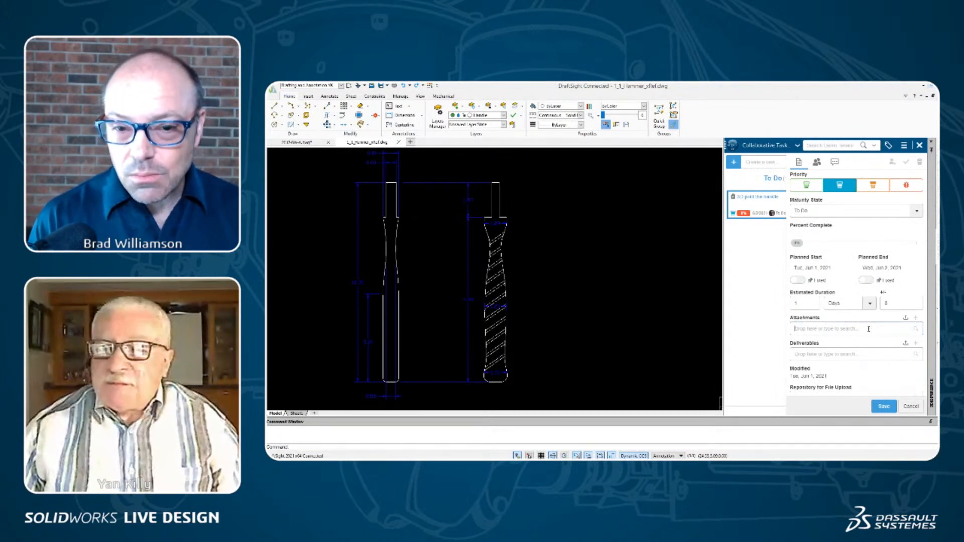
text(dwg)
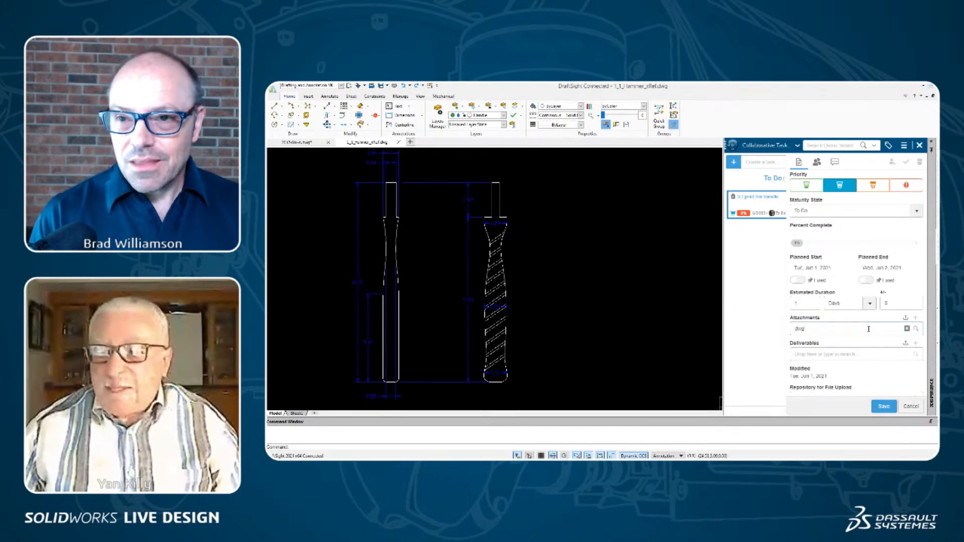
key(Return)
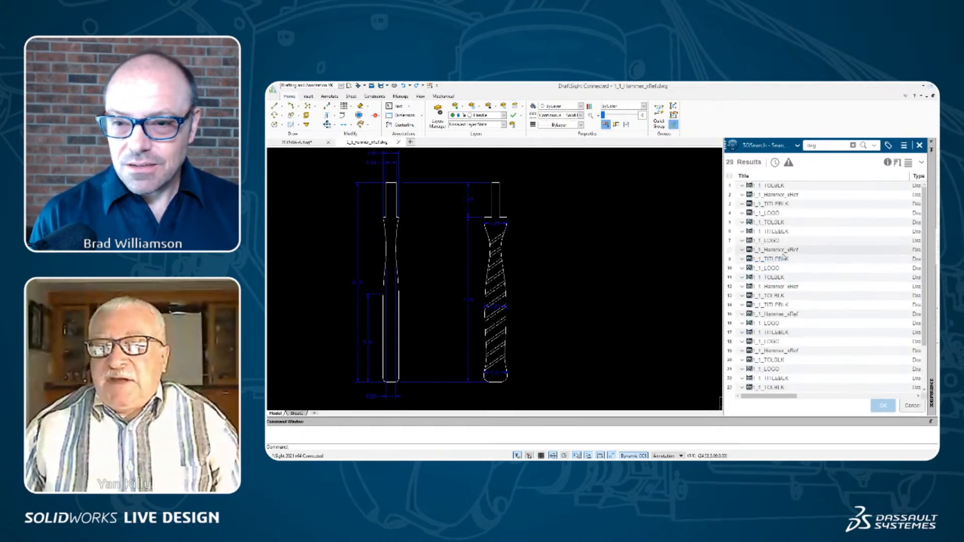
click(774, 196)
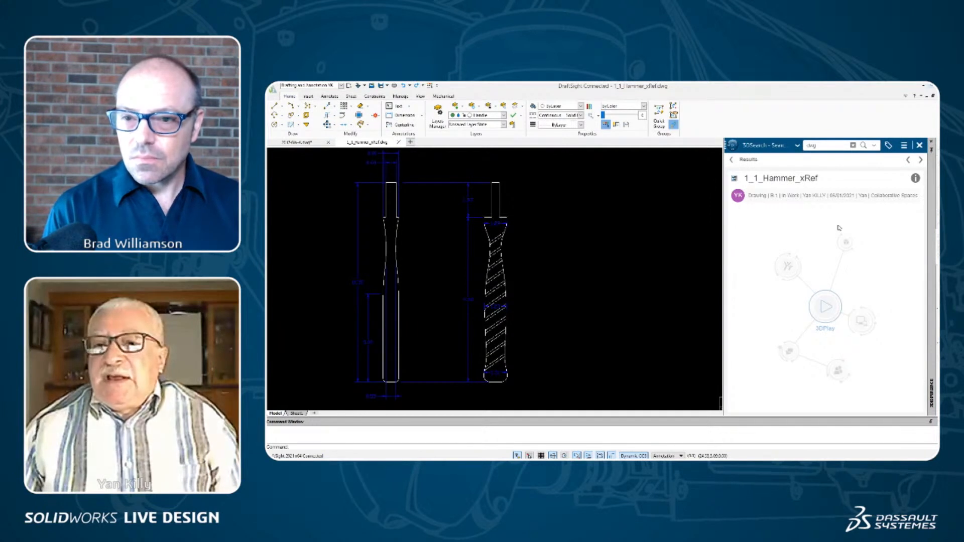
click(733, 161)
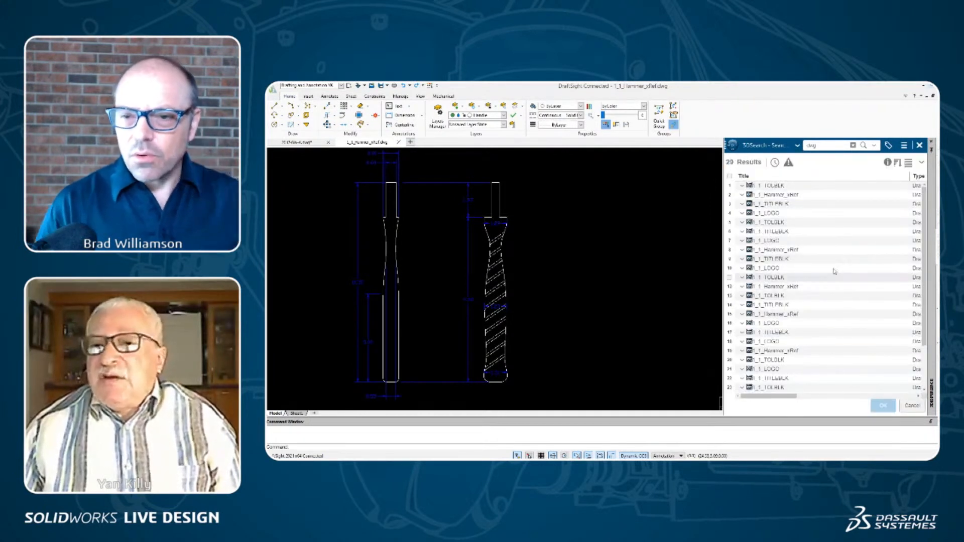
click(778, 195)
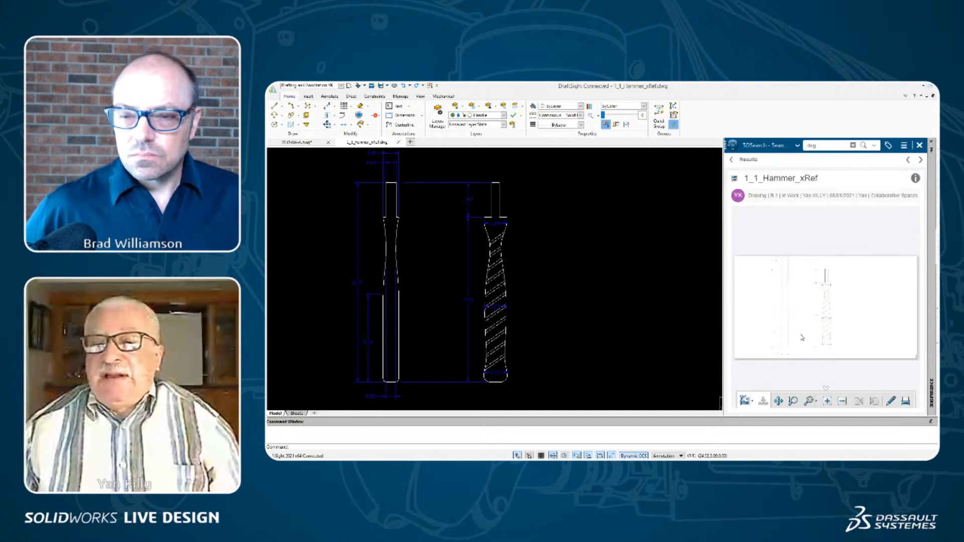
click(732, 161)
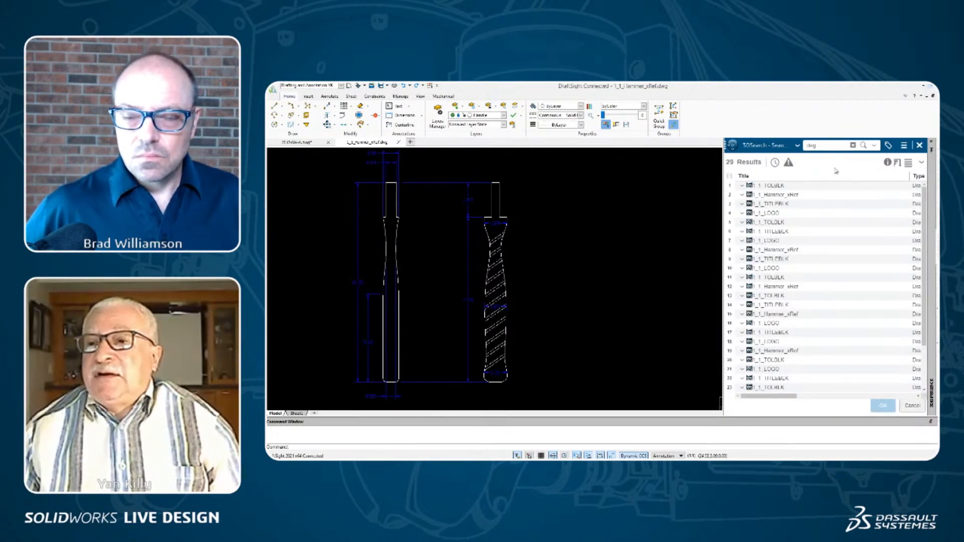
click(919, 145)
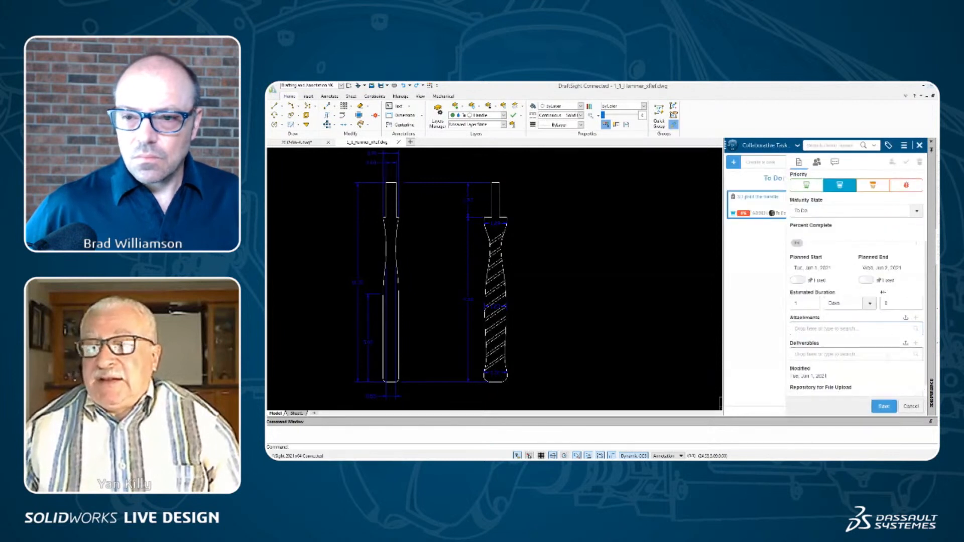
Step: Save the "3D print the handle" task and close Collaborative Tasks to return to MySession
scroll(899, 327, down, 1)
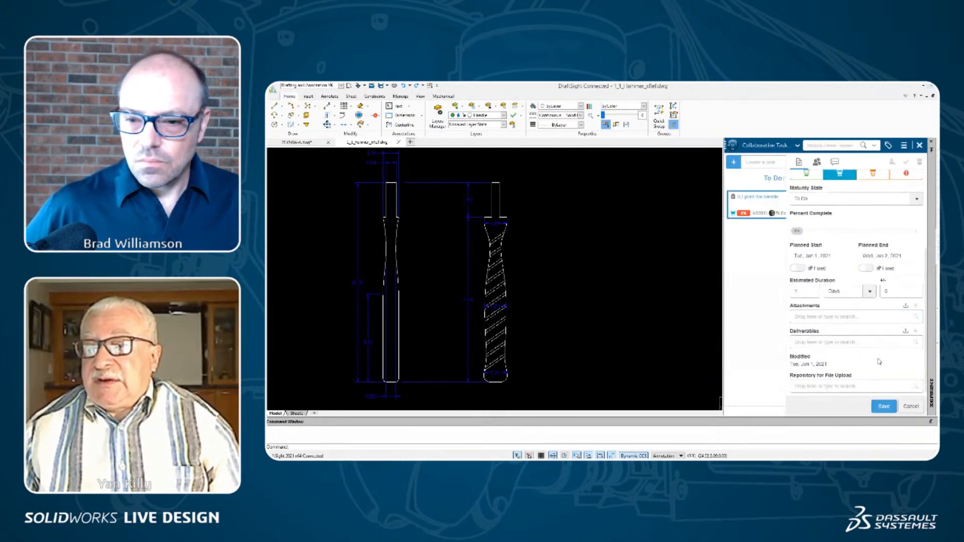
scroll(879, 361, up, 5)
click(884, 407)
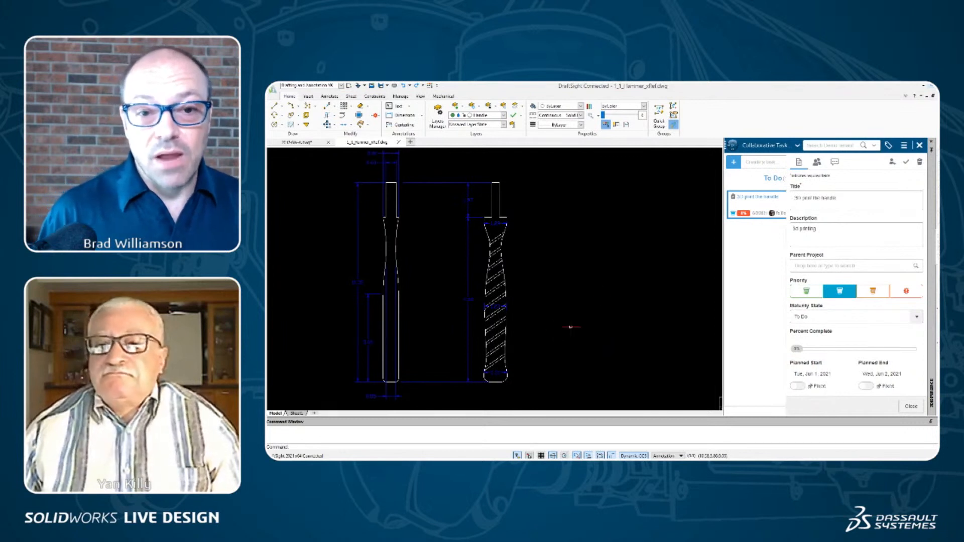
click(920, 146)
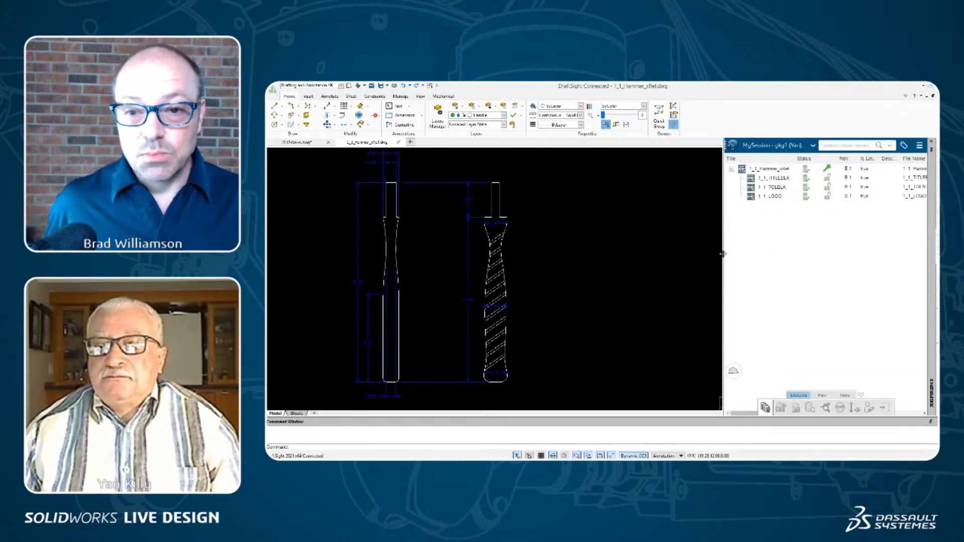
Step: Narrow the MySession pane to enlarge the drawing area and fit the whole hammer drawing in view
drag(723, 254, 804, 253)
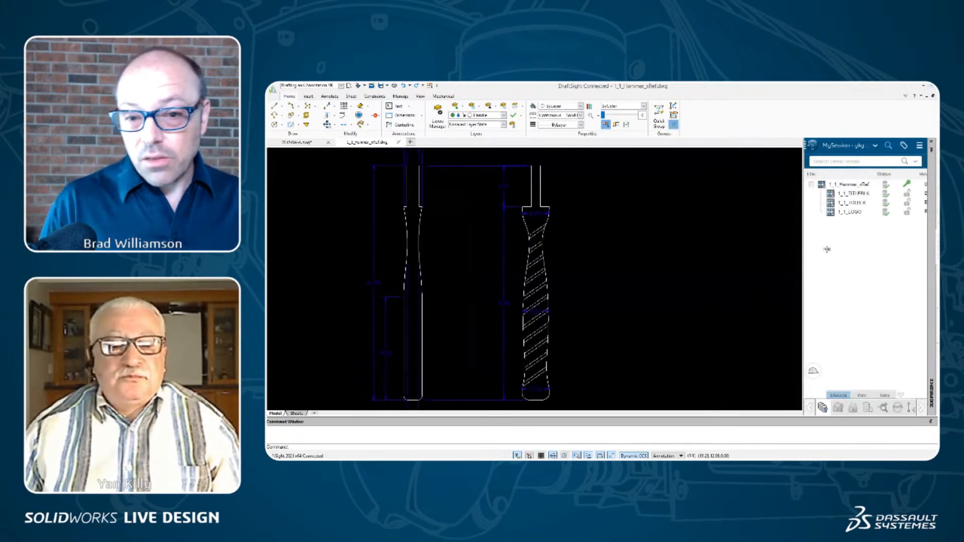
right_drag(640, 247, 617, 245)
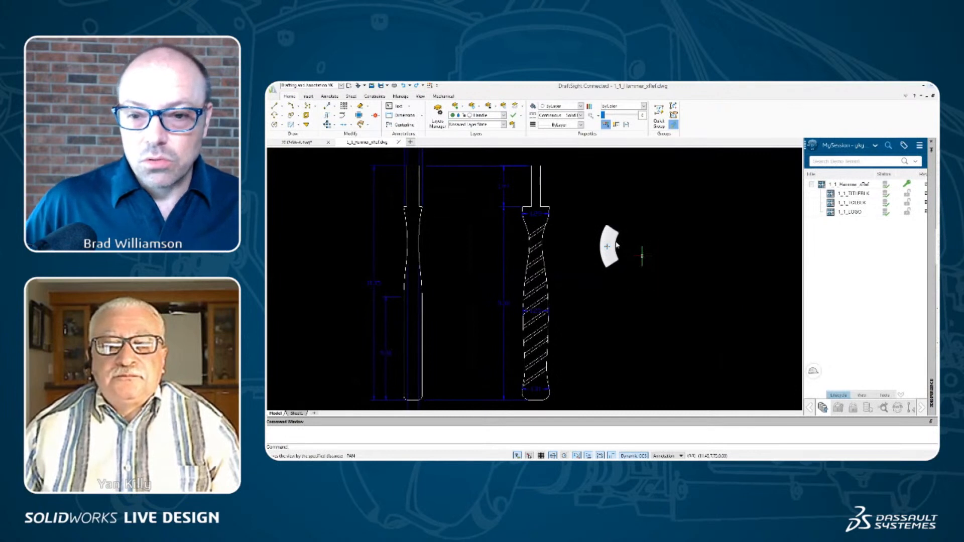
key(Escape)
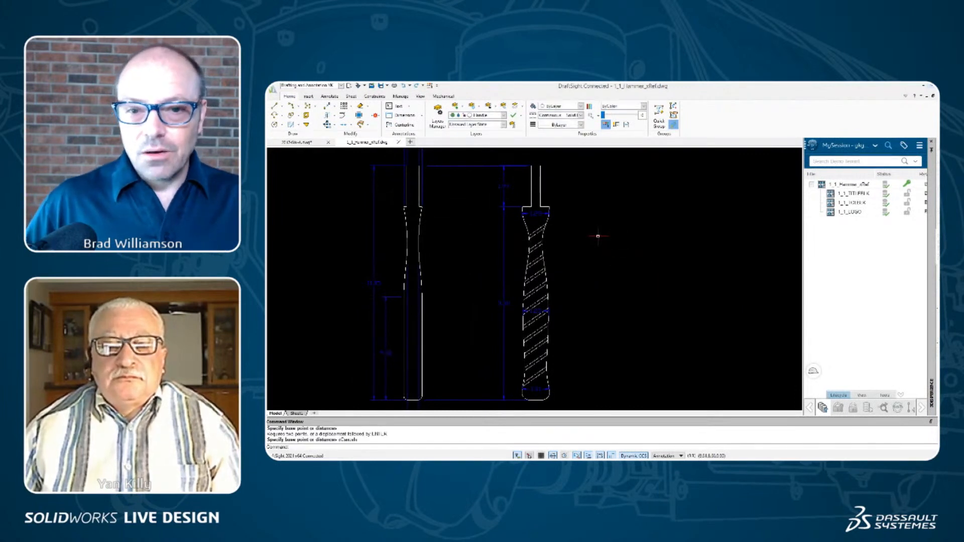
right_drag(607, 238, 583, 214)
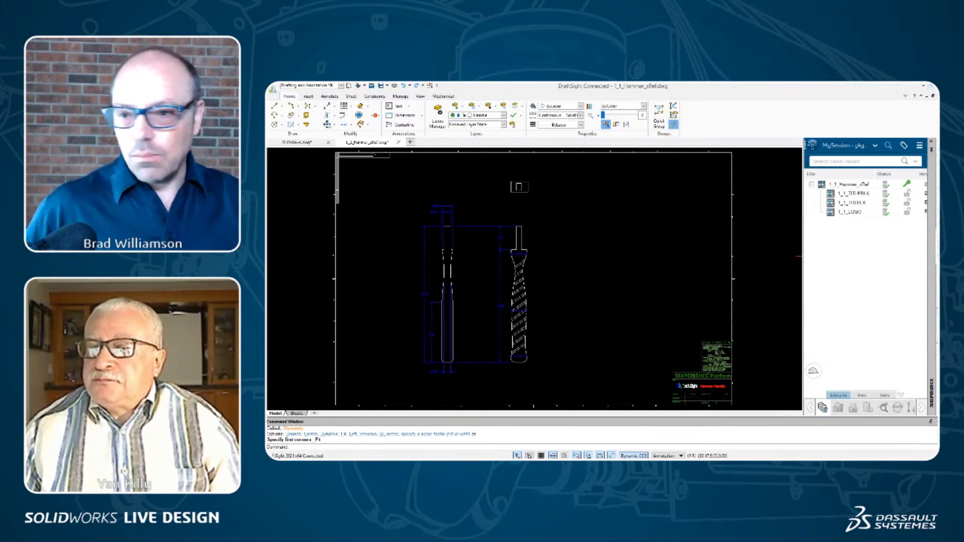
Step: Display the drawing's references and examine where 1_1_TITLEBLK, 1_1_TOLBLK and 1_1_LOGO are used in the title block area
click(936, 312)
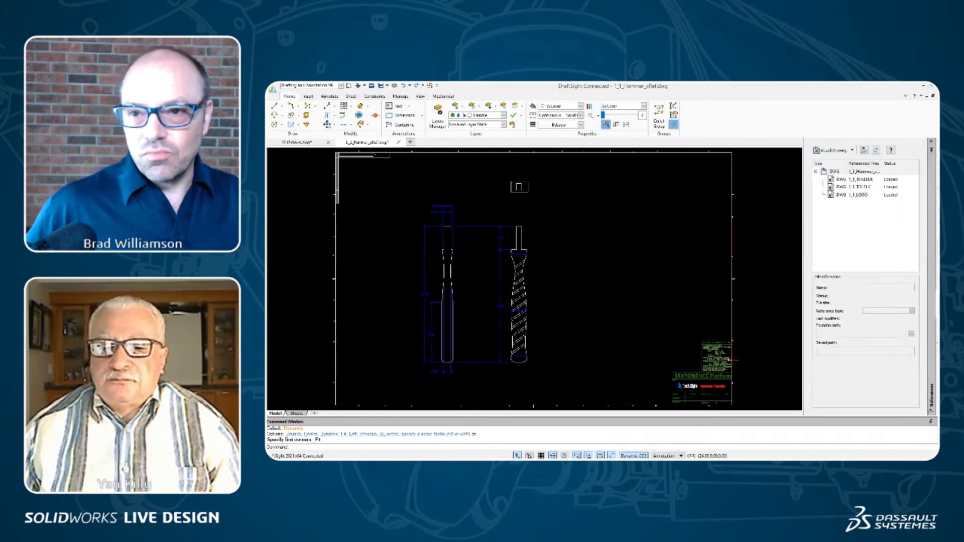
mouse_move(759, 384)
right_down()
mouse_move(765, 336)
mouse_move(764, 358)
right_up()
key(Escape)
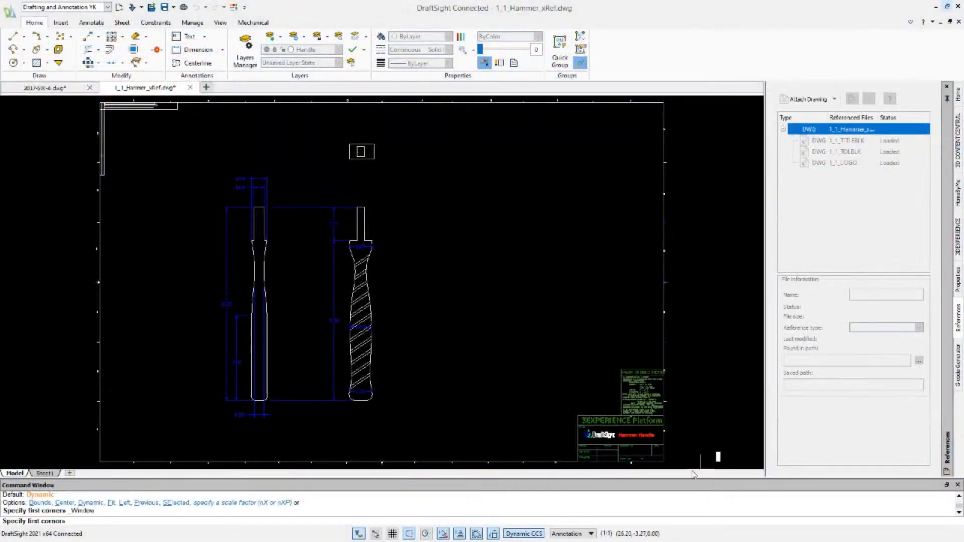
click(683, 467)
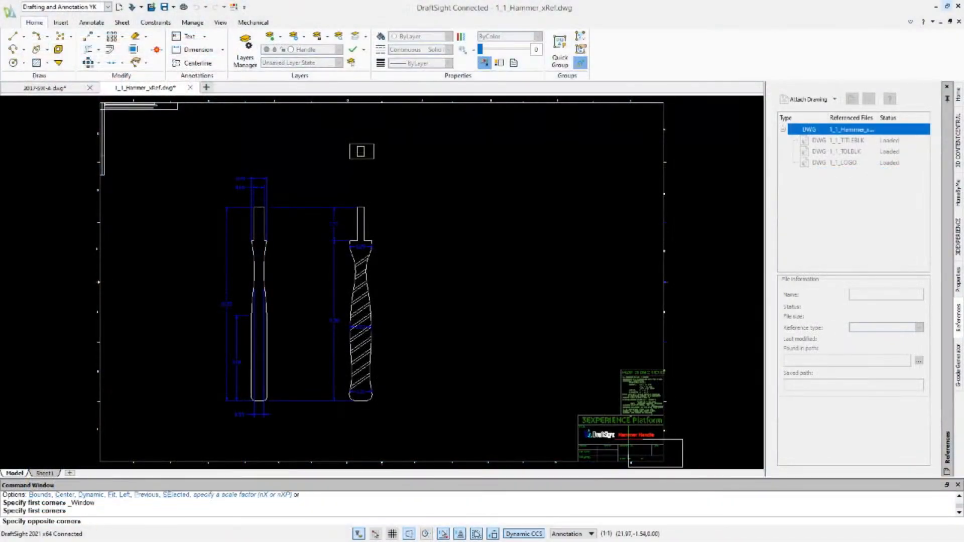
click(557, 360)
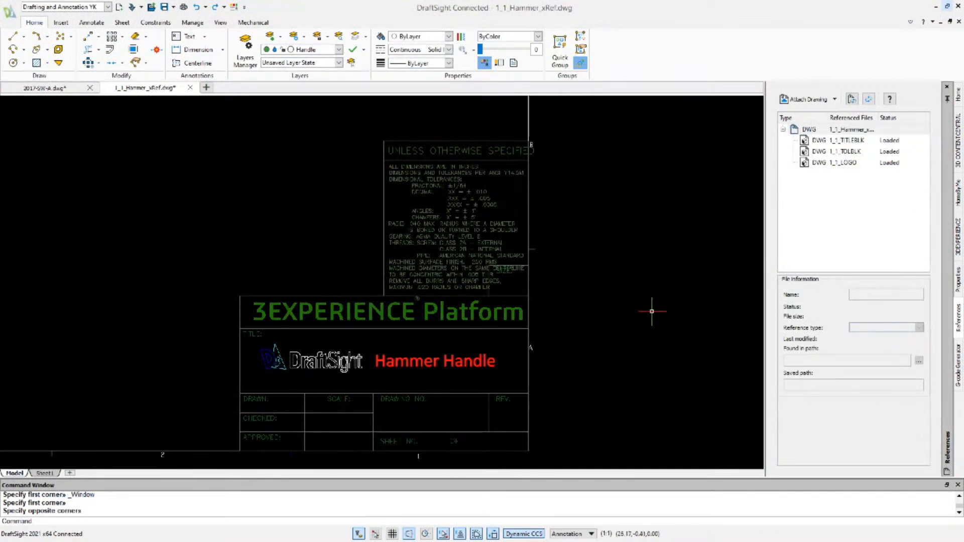
click(845, 141)
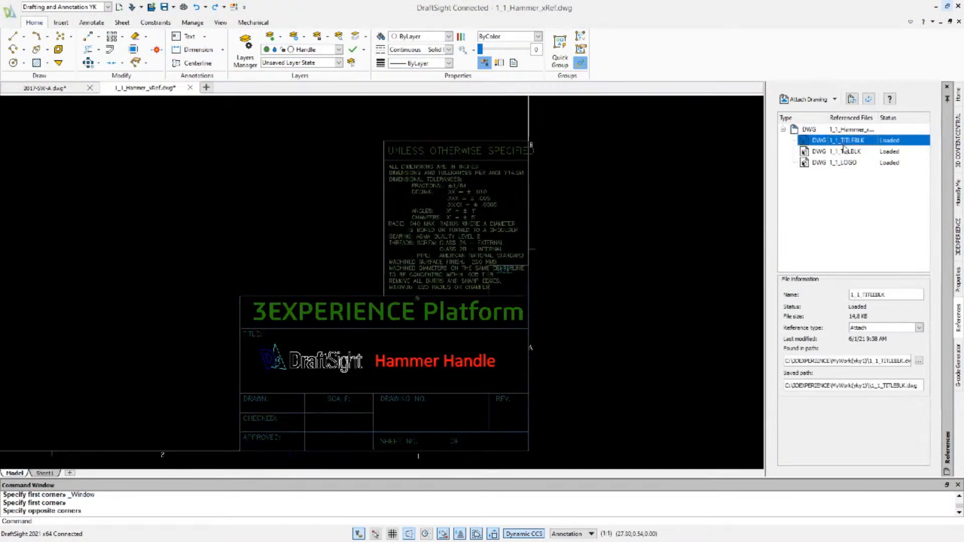
click(845, 152)
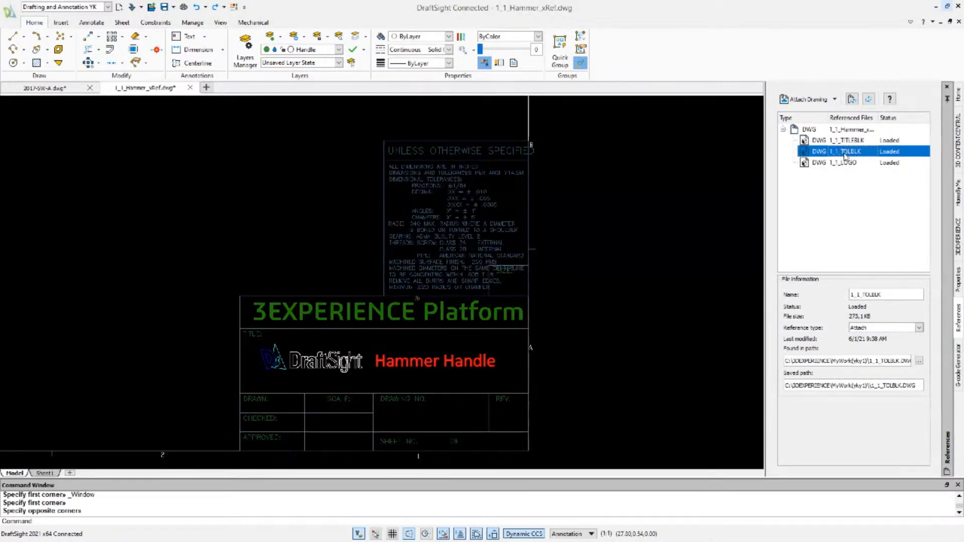
click(846, 163)
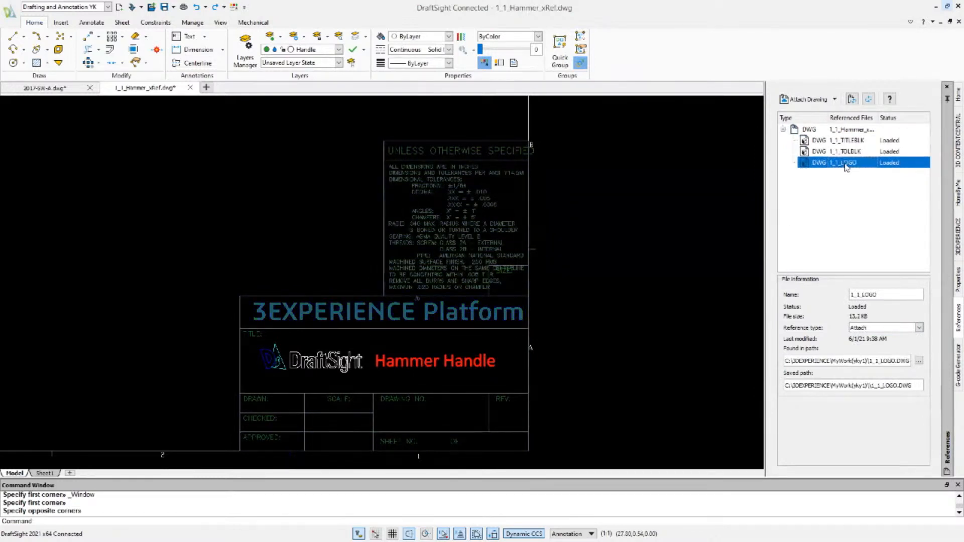
key(Escape)
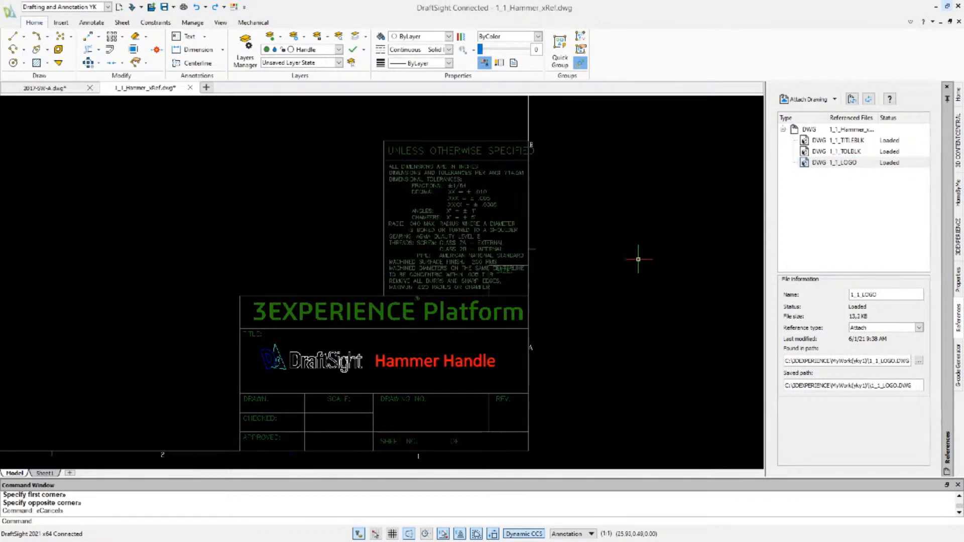
right_drag(634, 246, 610, 225)
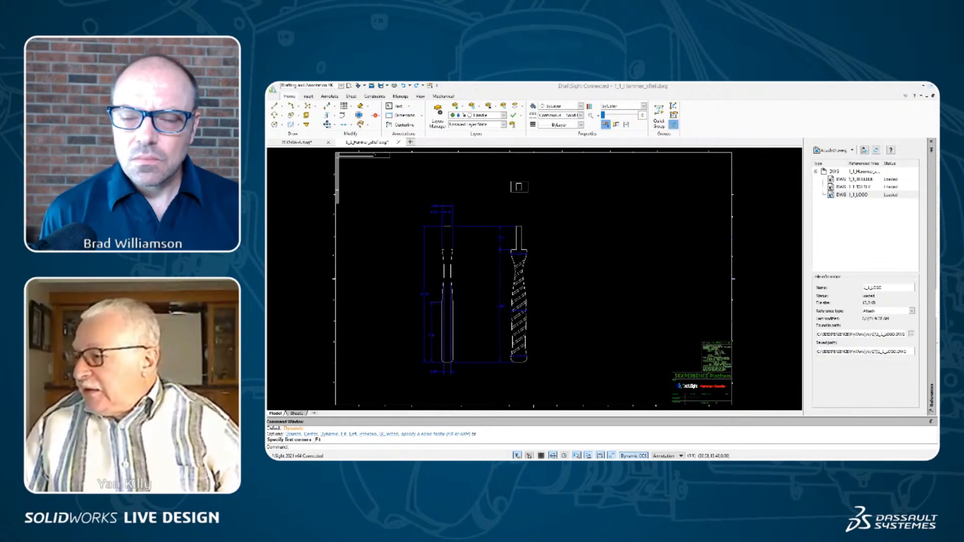
key(alt+Tab)
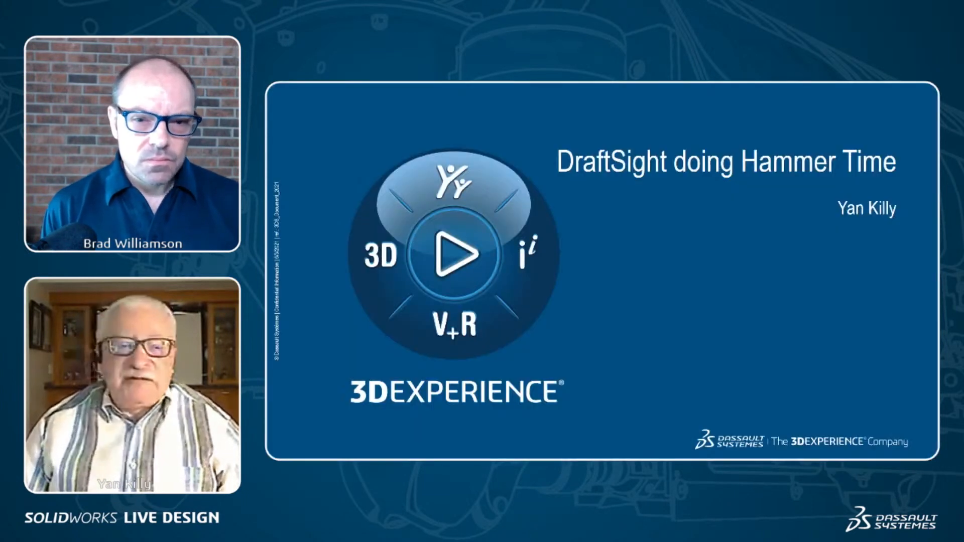
click(763, 318)
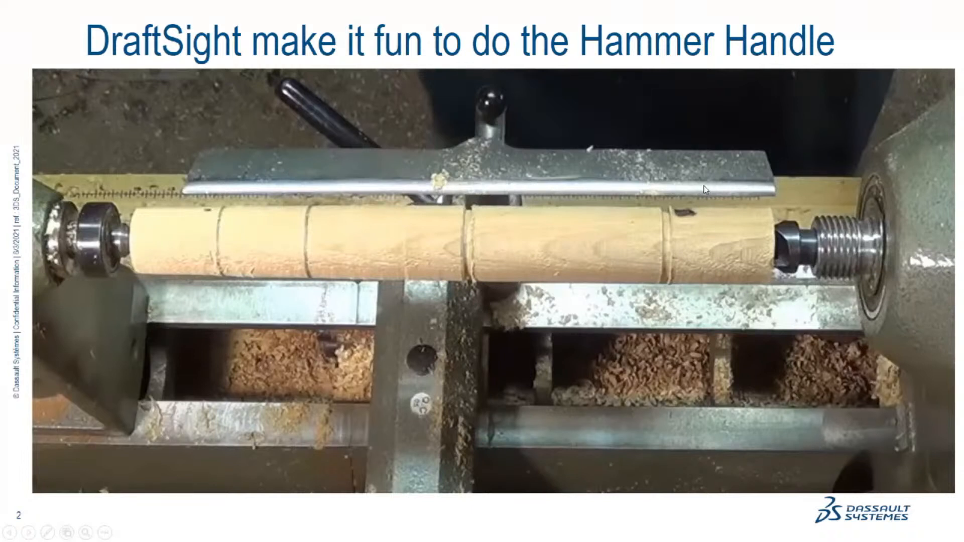
click(816, 105)
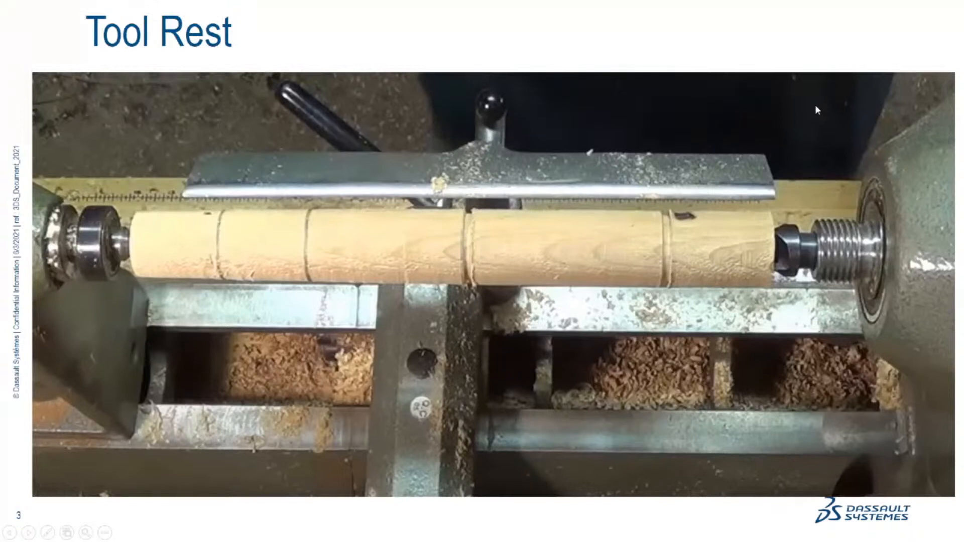